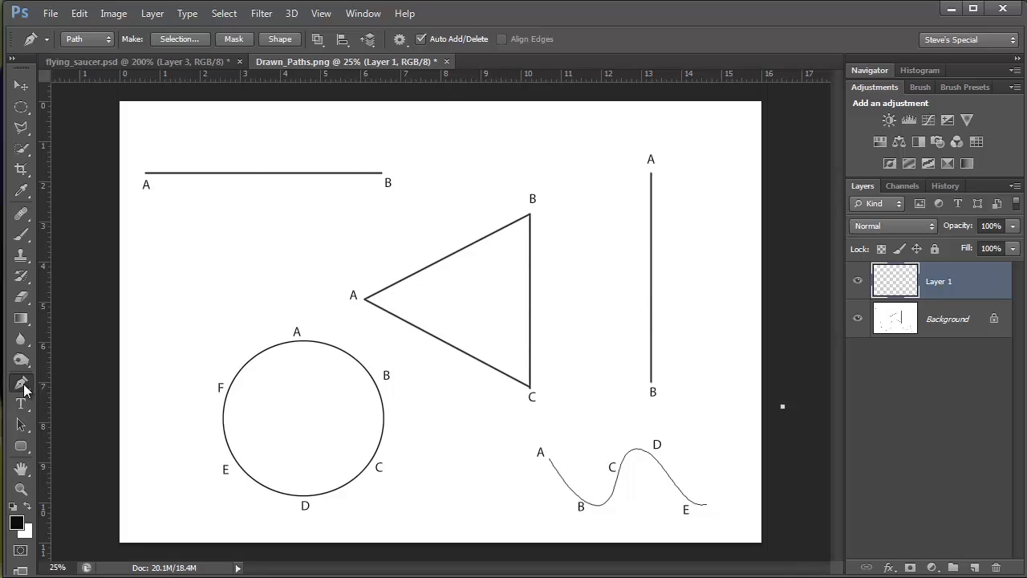
Step: Draw a straight Pen tool path just above the horizontal line from A to B and show the Paths panel
left_click(24, 388)
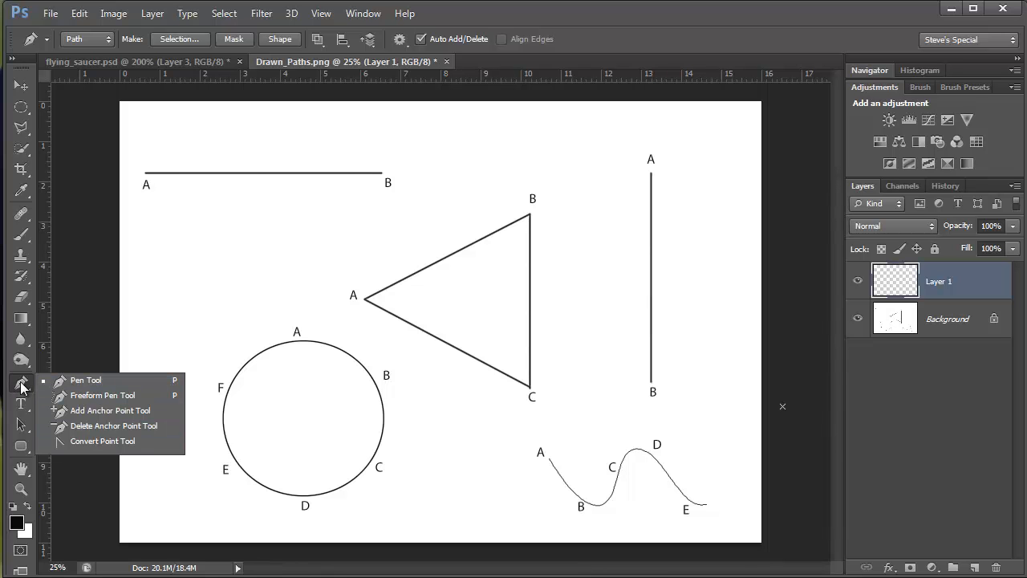
left_click(89, 380)
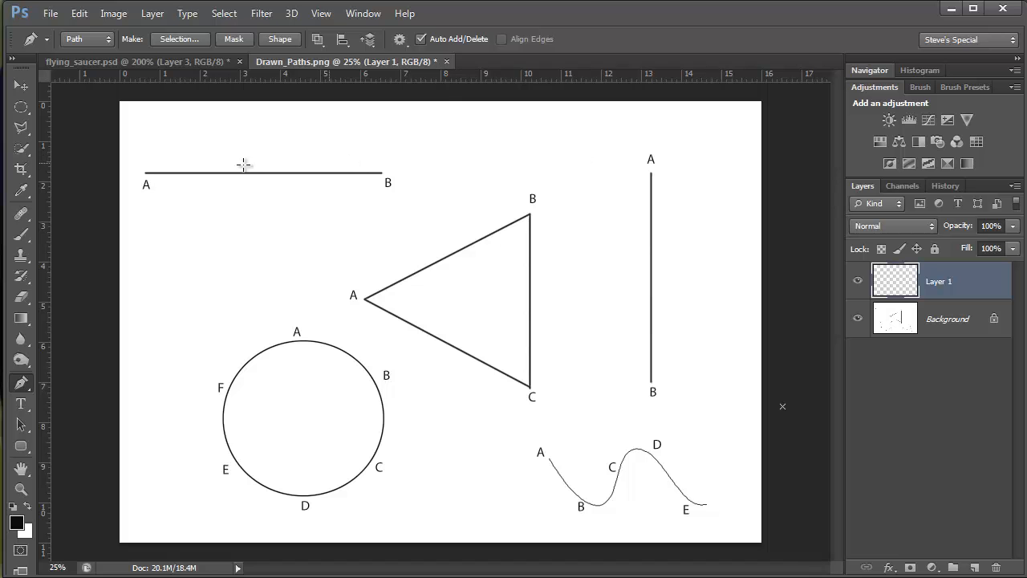
left_click(145, 155)
left_click(381, 153)
left_click(363, 13)
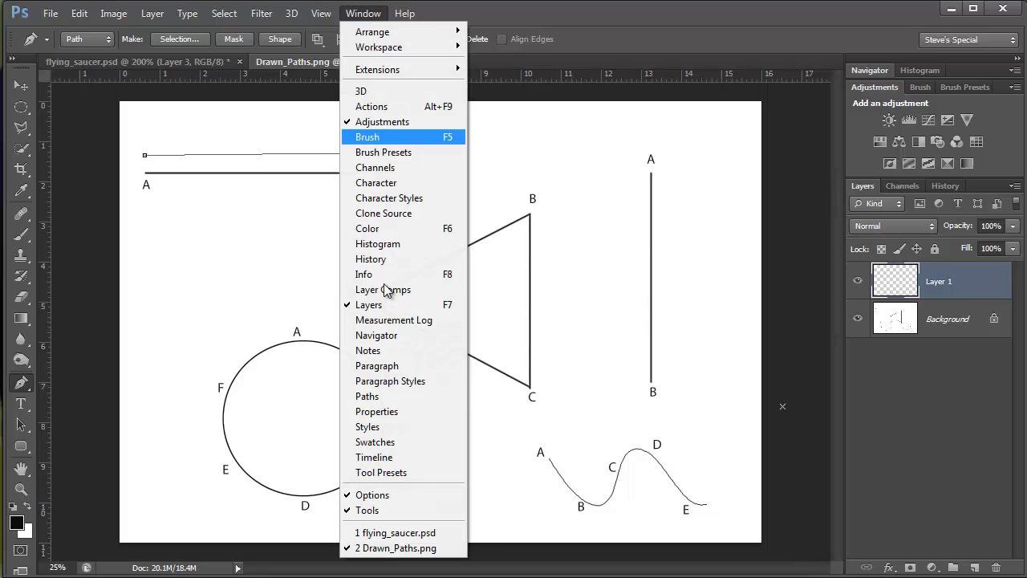
left_click(375, 396)
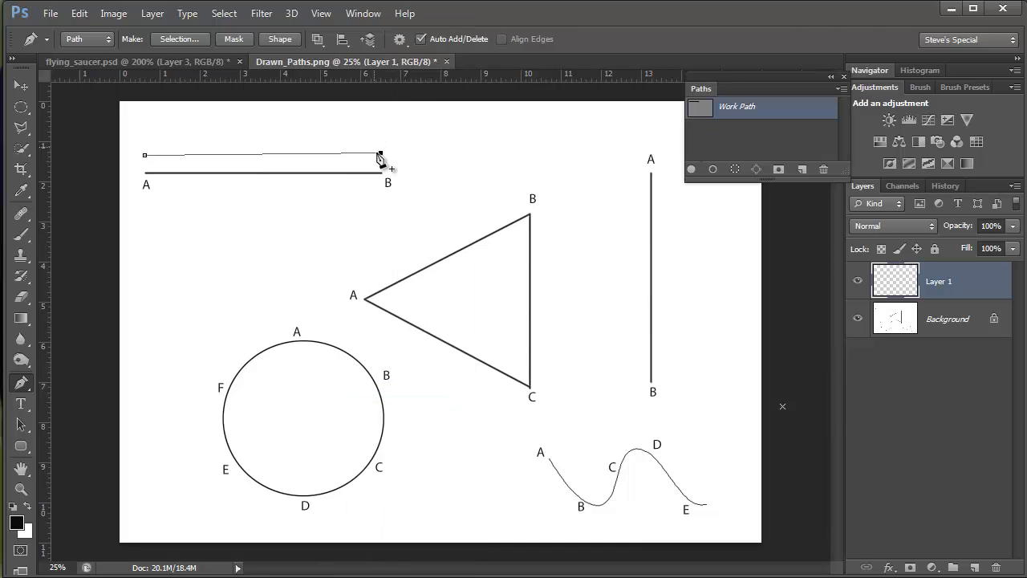
Step: Add a third anchor point below line AB, close the path into a triangle and load it as a selection
left_click(309, 230)
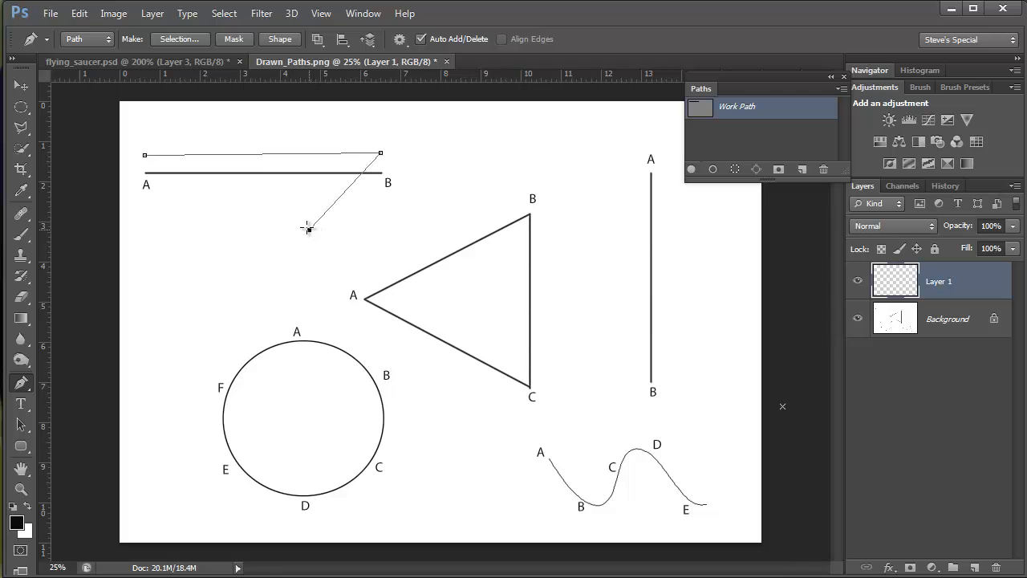
left_click(144, 157)
left_click(735, 171)
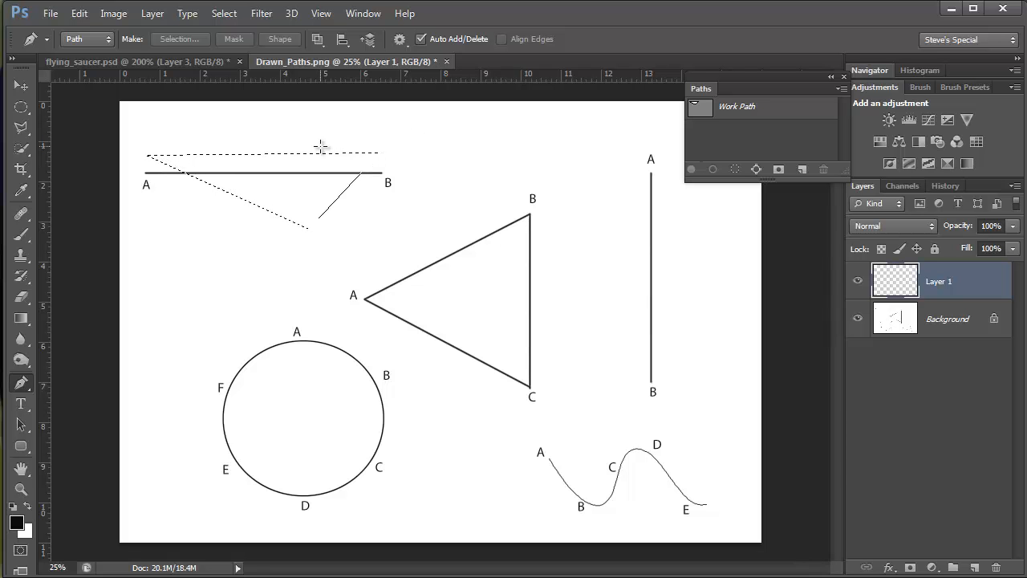
Step: Deselect the selection and delete the work path drawn around line AB
key("ctrl+d")
left_click(735, 111)
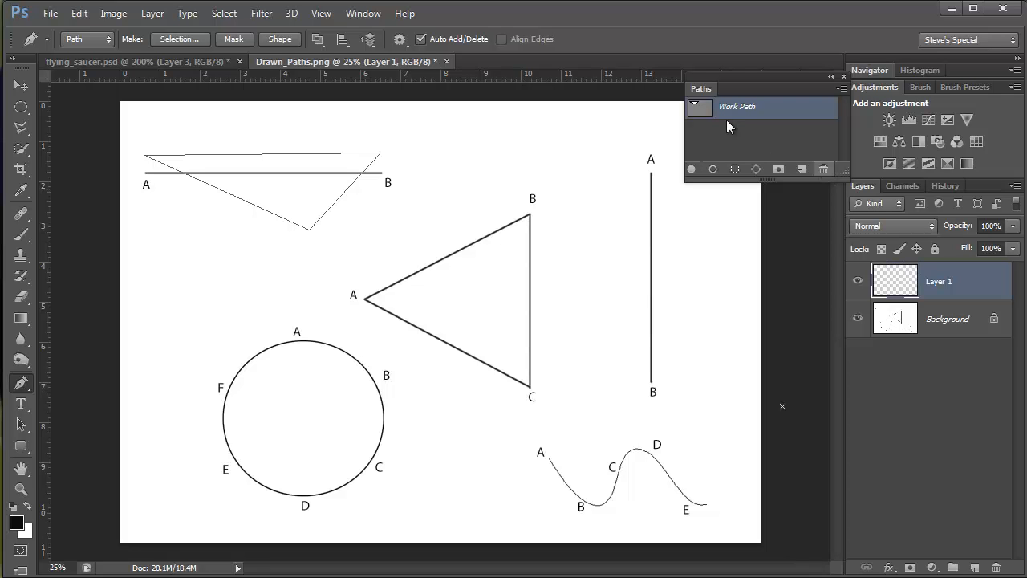
left_click(824, 170)
left_click(141, 324)
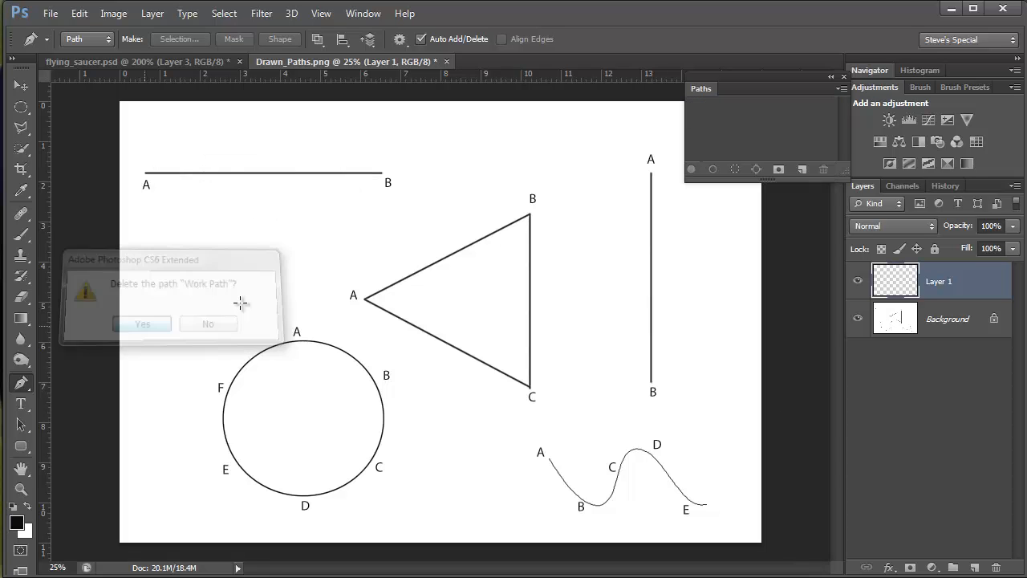
Step: Draw a path along line AB, close it into a four-sided shape through two points below, and dismiss the path
left_click(146, 172)
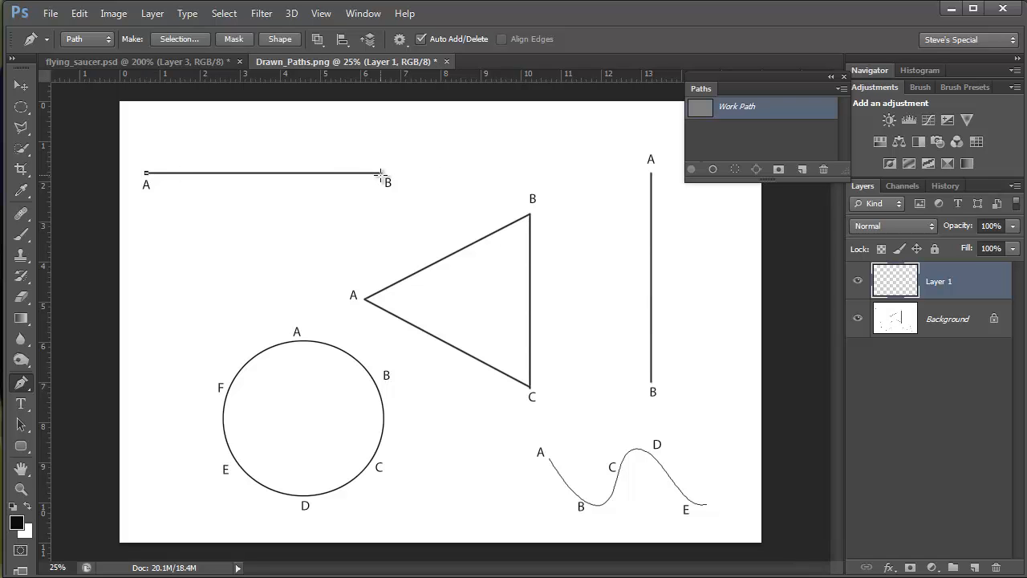
left_click(381, 172)
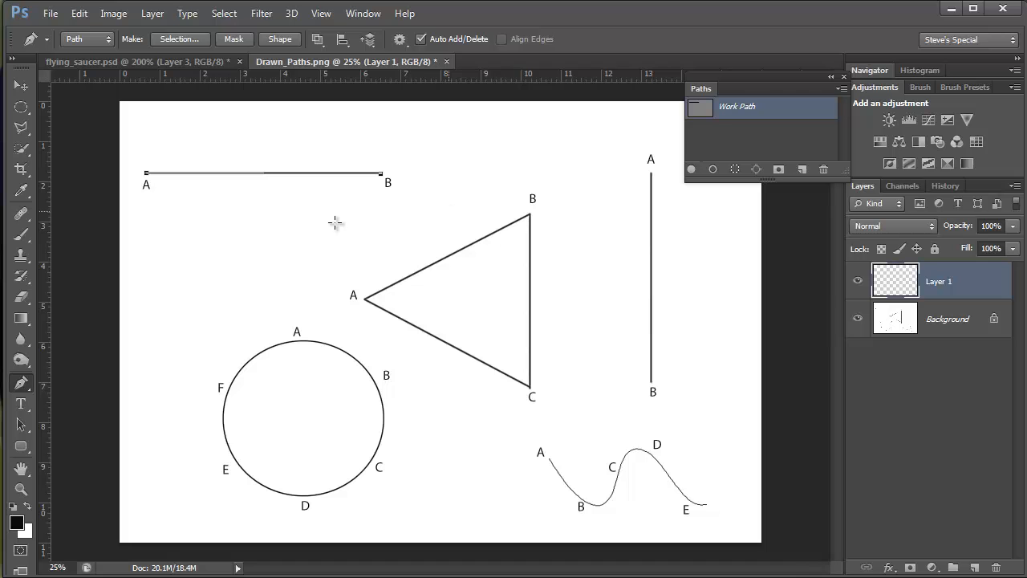
left_click(300, 256)
left_click(163, 281)
left_click(146, 173)
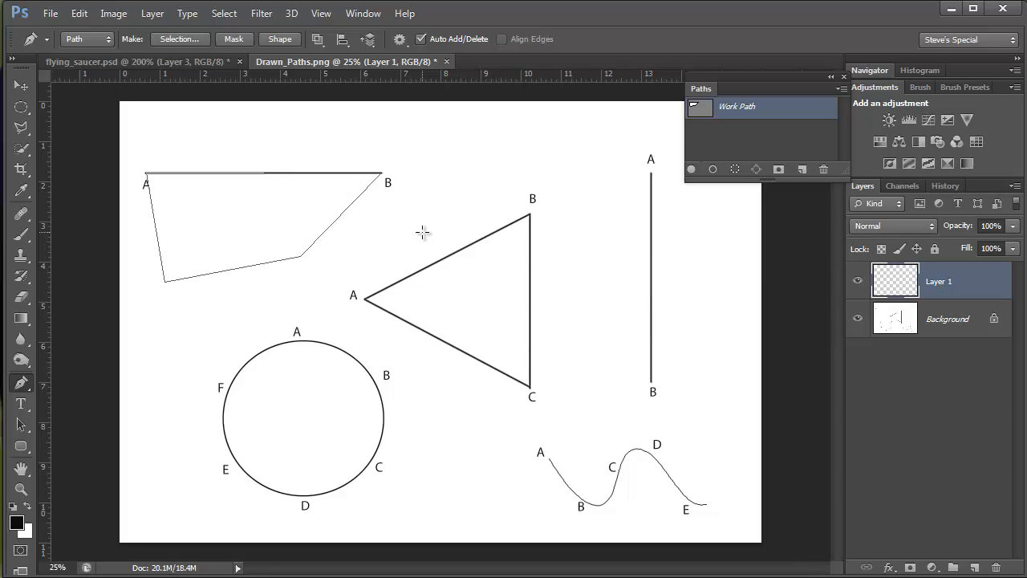
key("Escape")
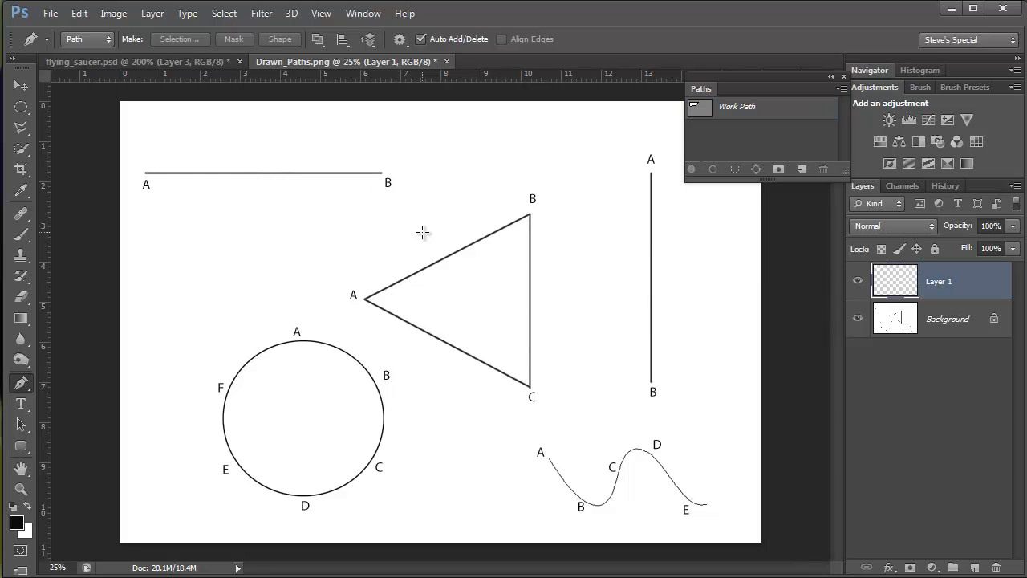
Step: Trace the large triangle with a closed path through A, B and C and load it as a selection
left_click(366, 298)
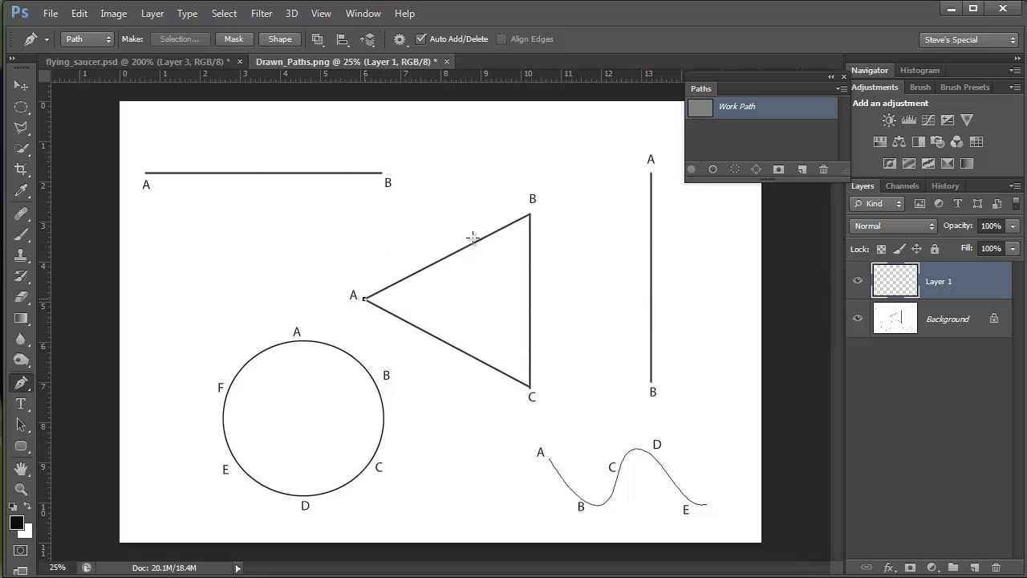
left_click(529, 214)
left_click(530, 385)
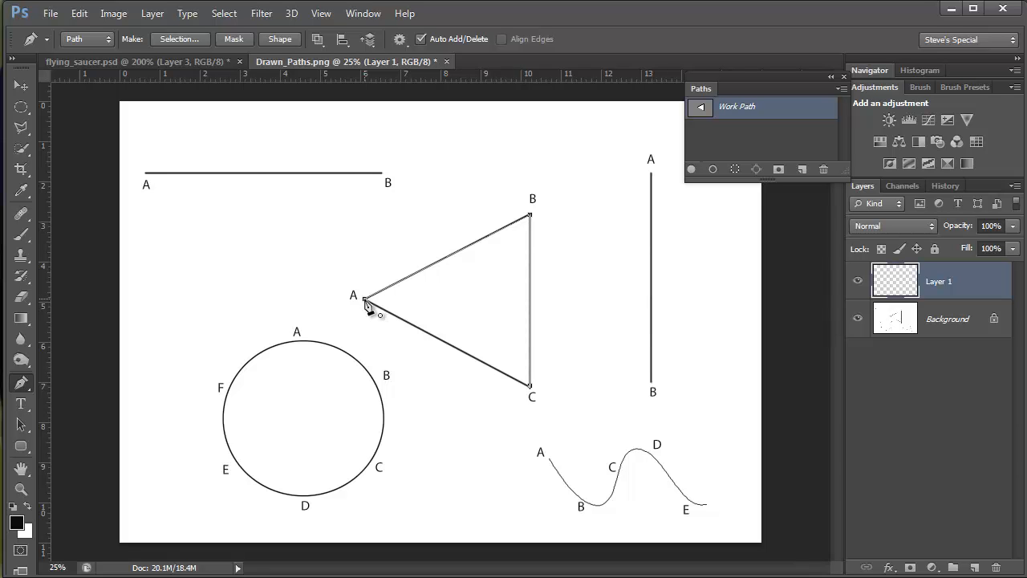
left_click(366, 300)
left_click(735, 169)
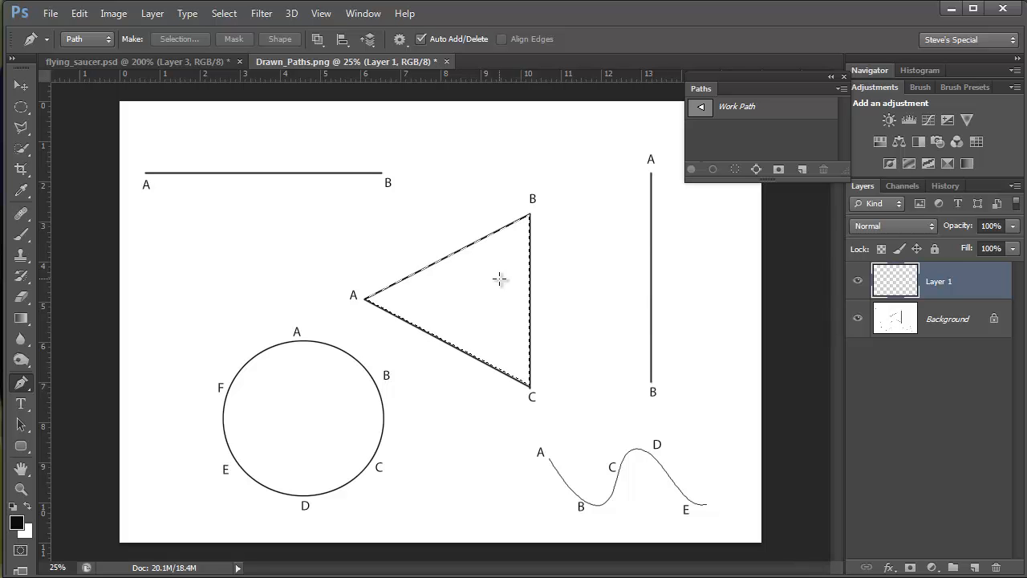
Step: Delete the triangle's work path
left_click(759, 111)
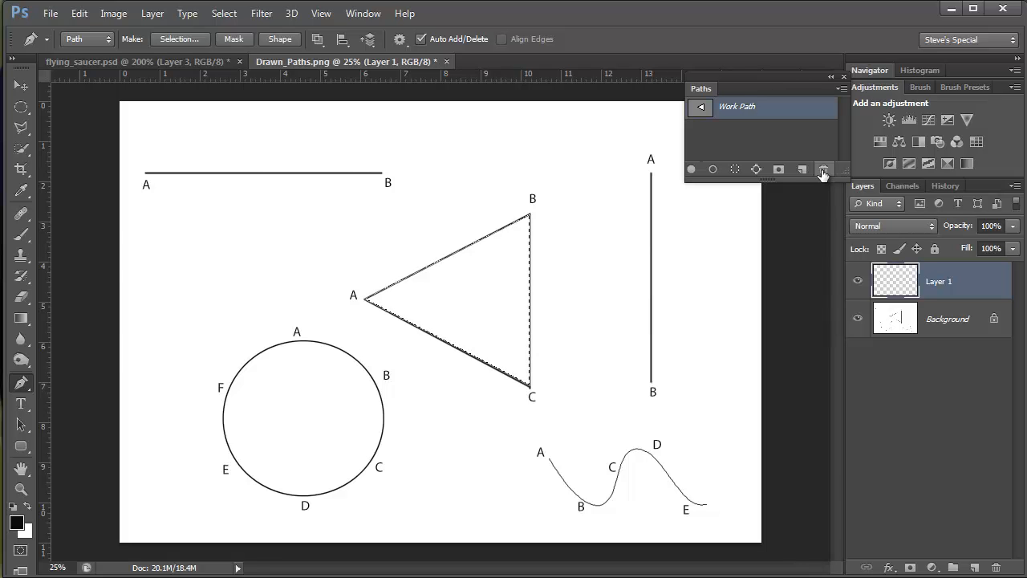
left_click(823, 172)
left_click(138, 324)
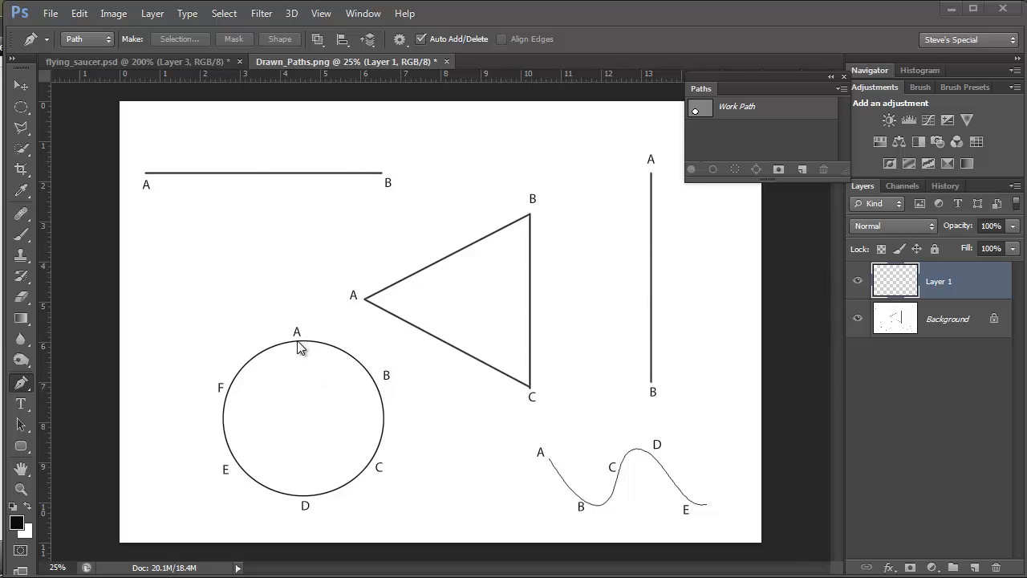
left_click(297, 341)
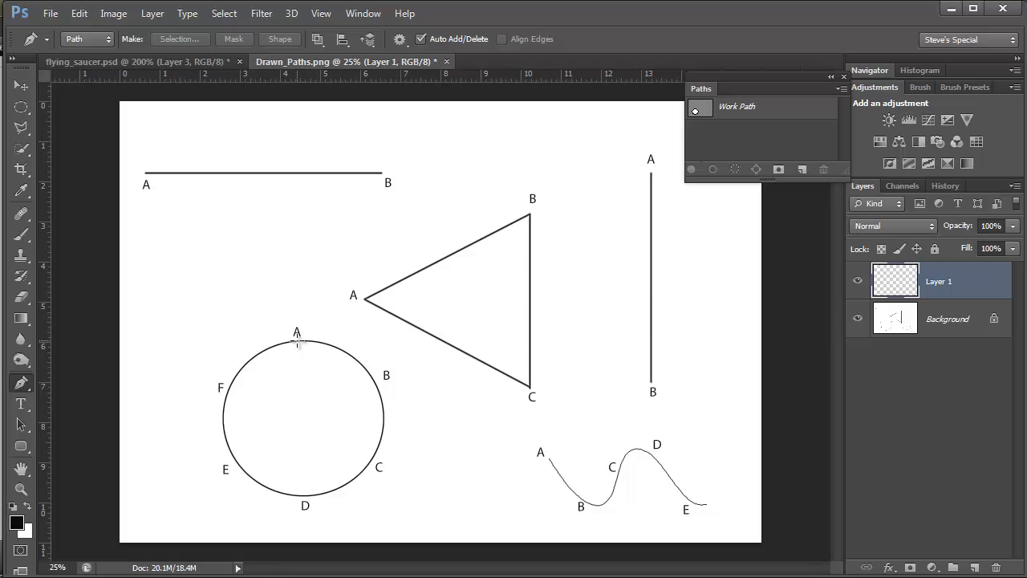
left_click(297, 341)
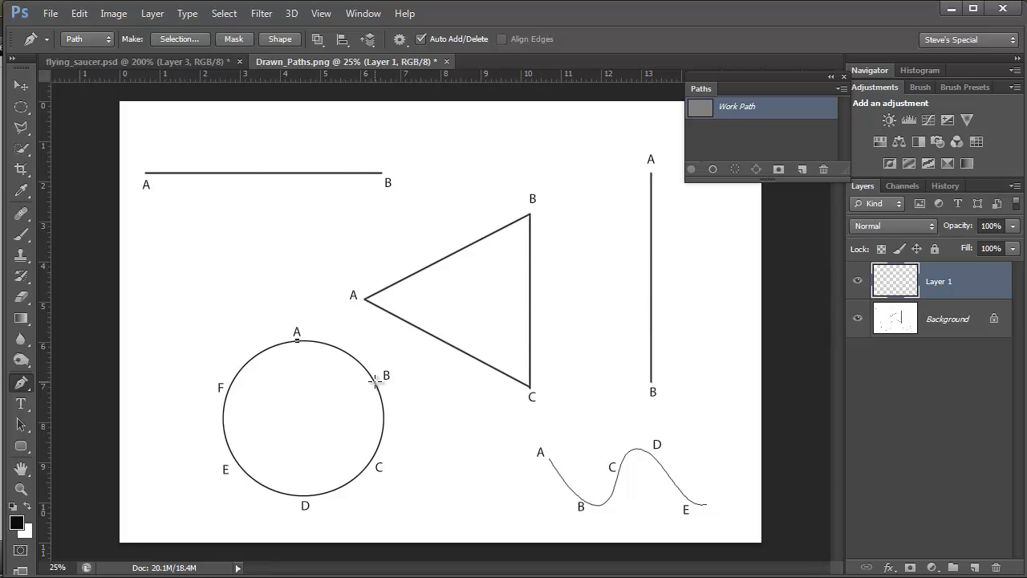
left_click_drag(375, 381, 397, 423)
mouse_move(398, 424)
left_mouse_down()
mouse_move(382, 402)
mouse_move(383, 432)
mouse_move(395, 419)
mouse_move(397, 430)
left_mouse_up()
key("Return")
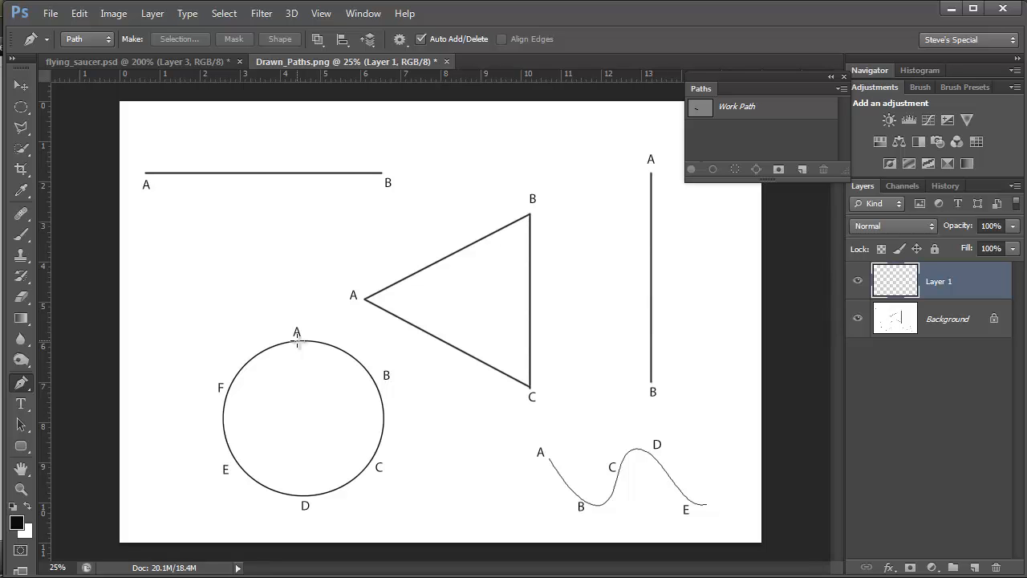
Step: Trace the circle with a closed curved path through points A to F, leaving no anchor point inside it
left_click(297, 341)
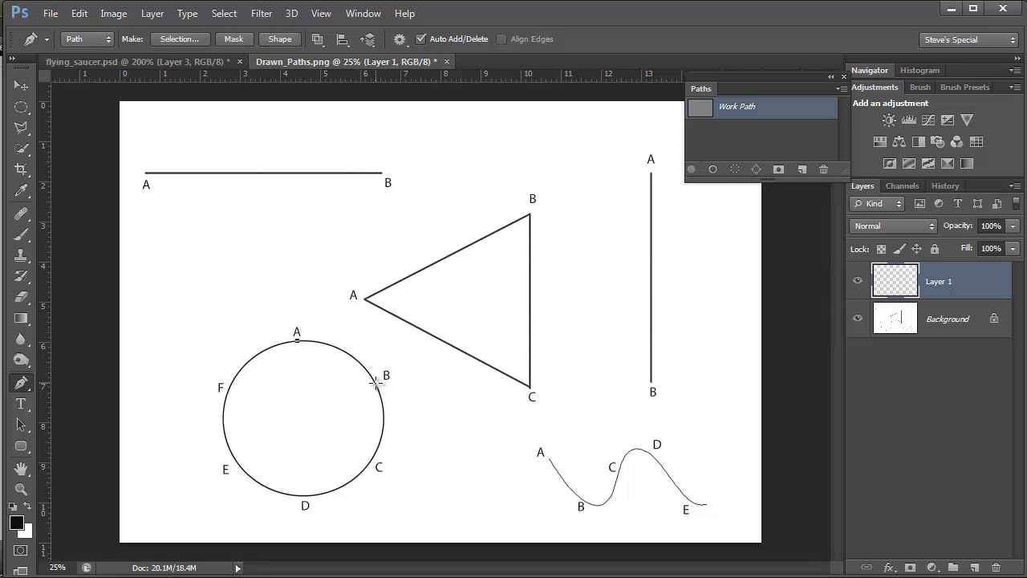
left_click_drag(375, 386, 391, 427)
left_click_drag(372, 460, 364, 480)
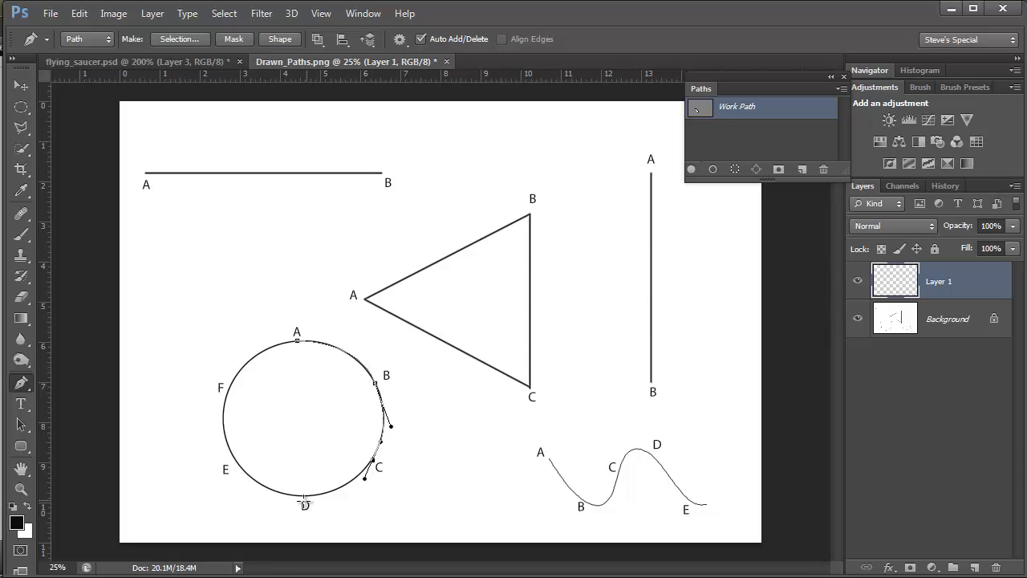
left_click_drag(307, 496, 281, 503)
left_click_drag(238, 464, 232, 451)
left_click_drag(227, 388, 242, 351)
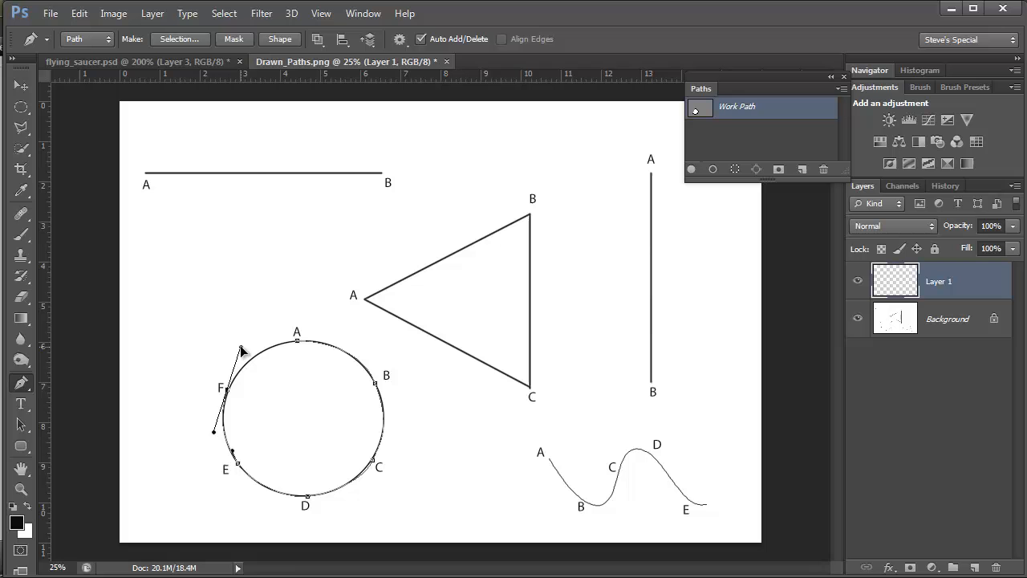
left_click(298, 341)
mouse_move(302, 342)
left_mouse_down()
mouse_move(315, 343)
mouse_move(299, 337)
left_mouse_up()
left_click_drag(313, 419, 326, 428)
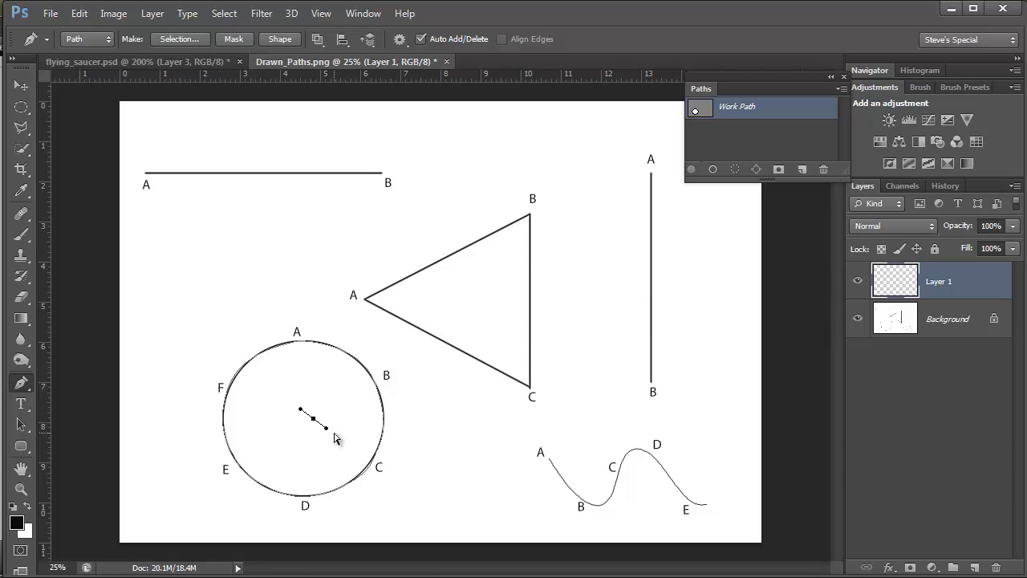
key("ctrl+z")
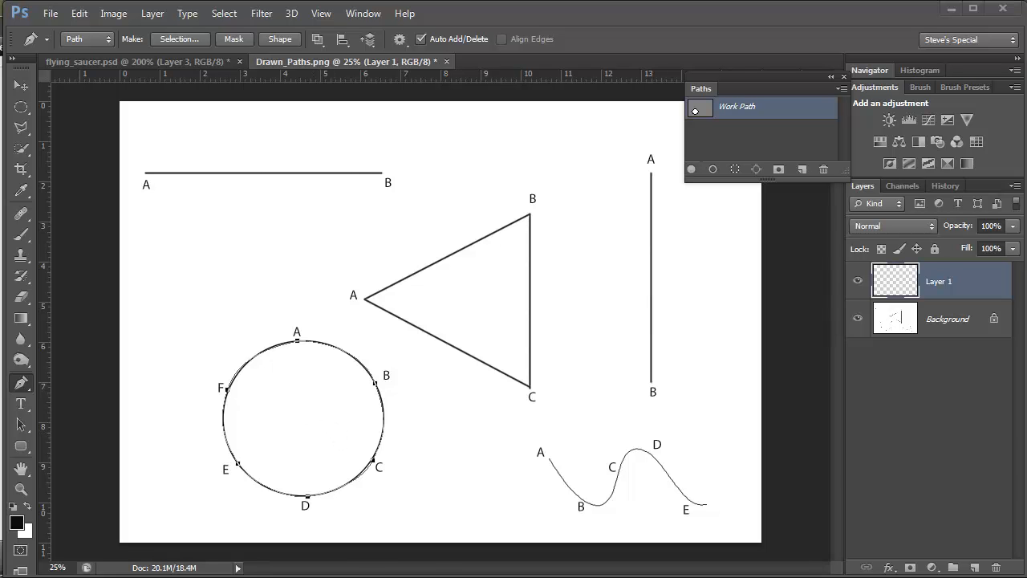
Step: Move the whole circle path slightly to realign it with the drawn circle
left_click(22, 428)
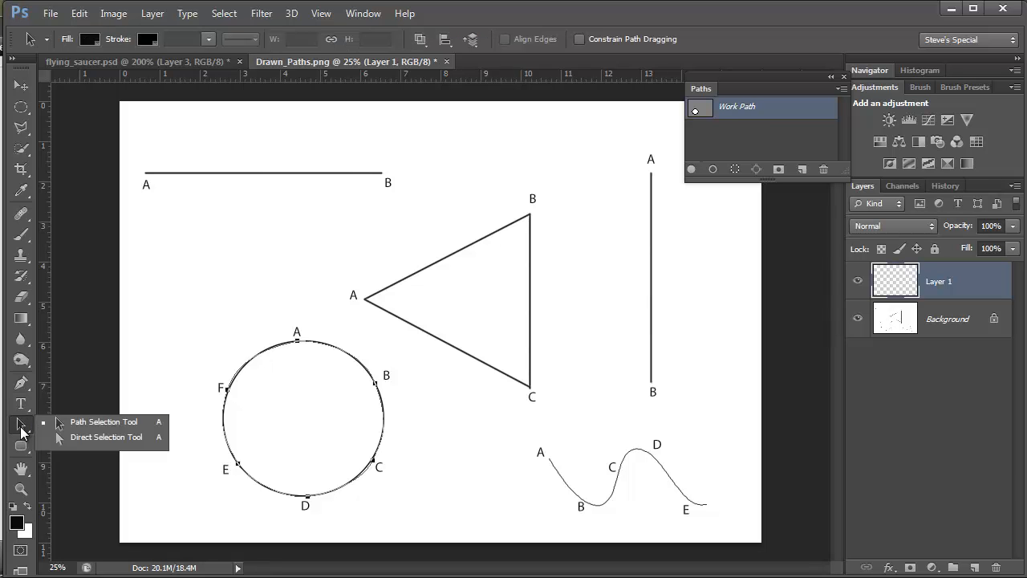
left_click(83, 436)
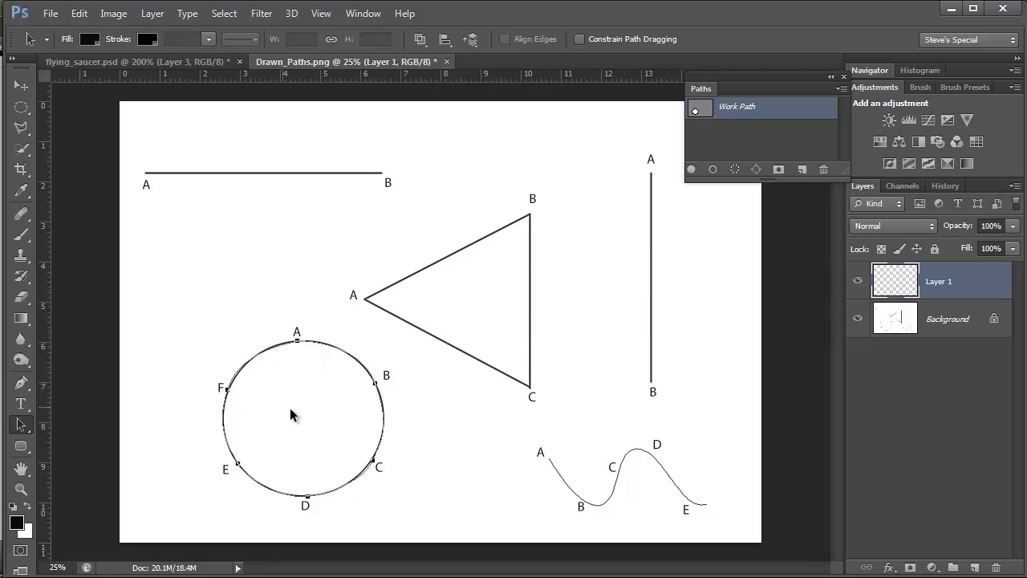
mouse_move(289, 407)
left_mouse_down()
mouse_move(408, 423)
mouse_move(455, 372)
mouse_move(477, 322)
mouse_move(313, 314)
mouse_move(272, 357)
mouse_move(281, 411)
mouse_move(294, 396)
mouse_move(281, 406)
left_mouse_up()
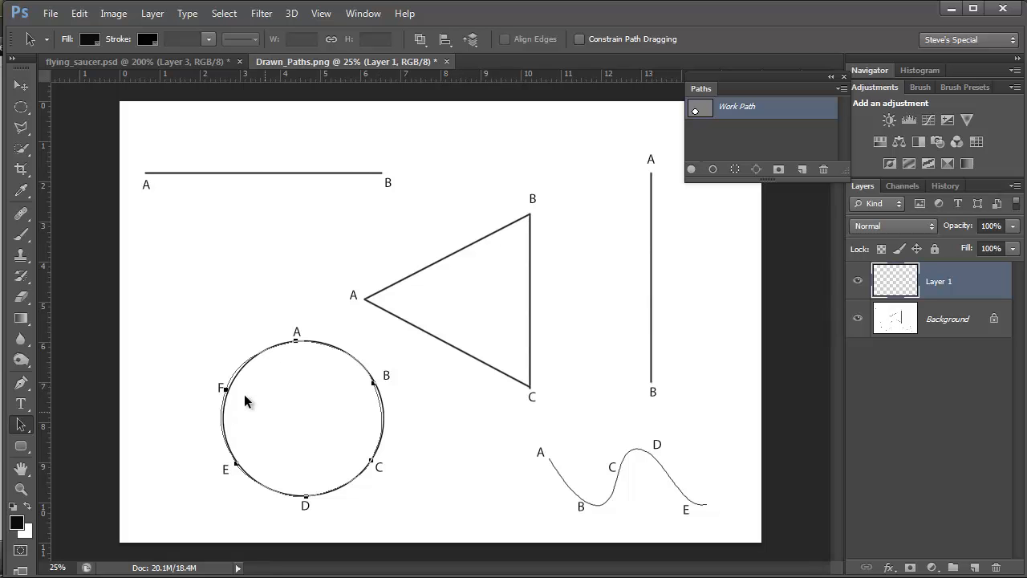
left_click_drag(280, 412, 329, 412)
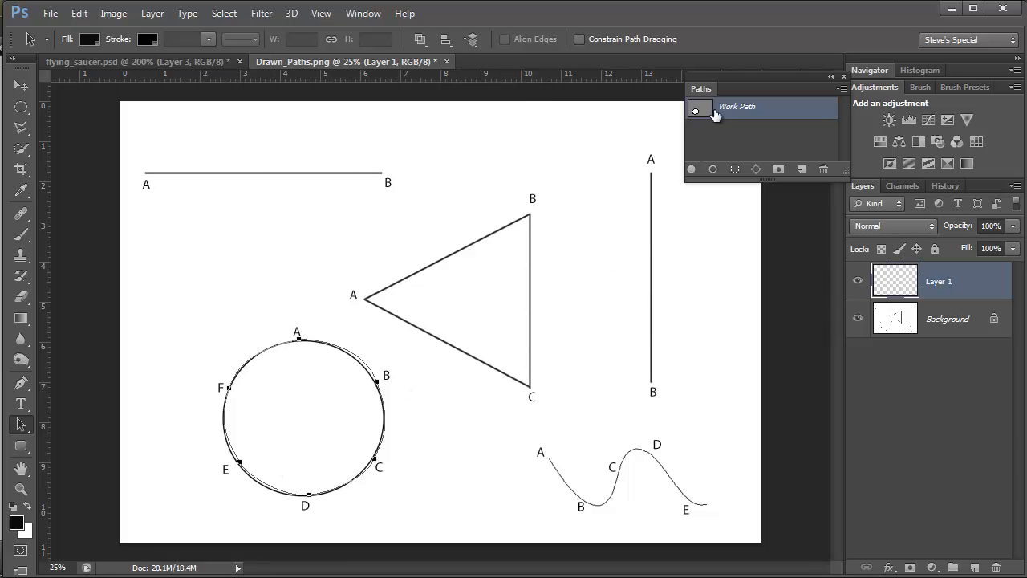
Step: Load the circle path as a selection and deselect it again
left_click(736, 170)
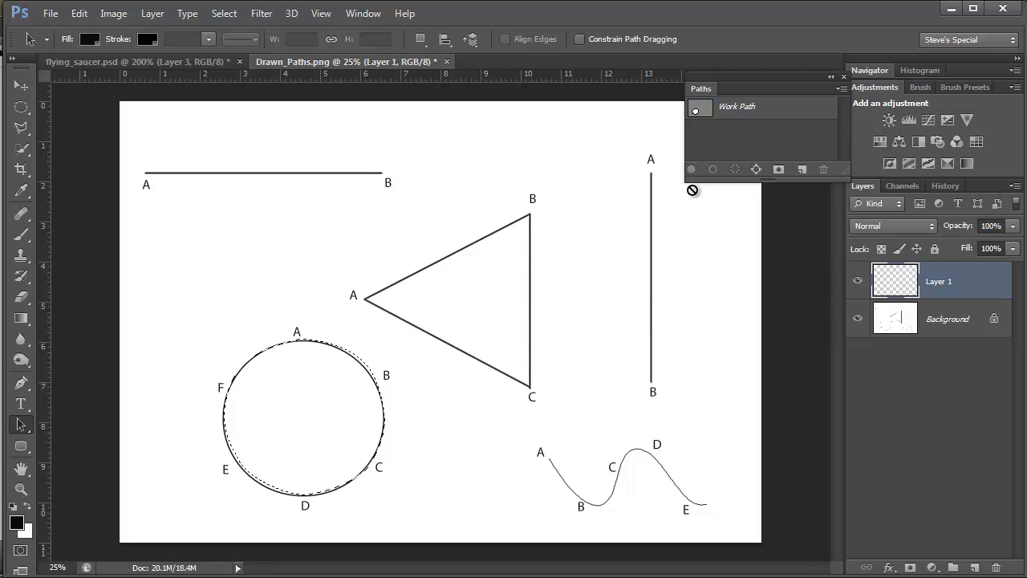
left_click_drag(321, 428, 385, 376)
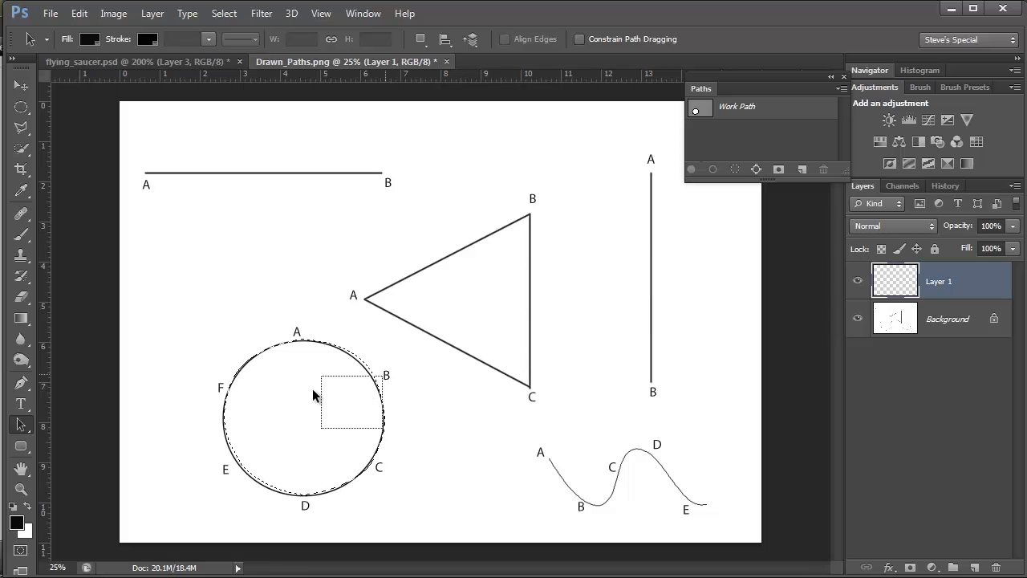
left_click(369, 398)
Step: Trace the wavy line with an open curved Pen tool path from A through B, C and D past E, and finish it
left_click(26, 382)
left_click(68, 379)
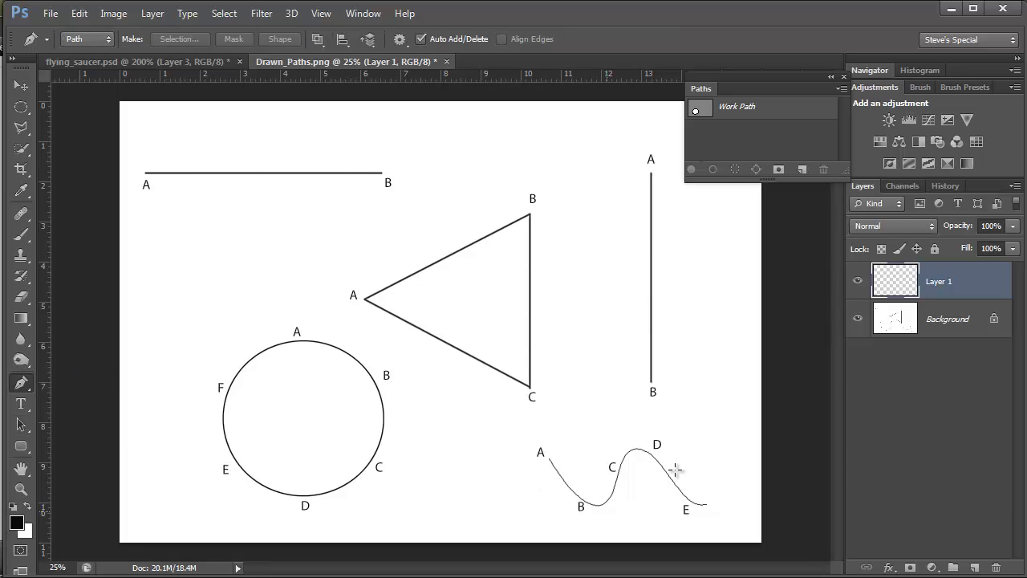
left_click(549, 457)
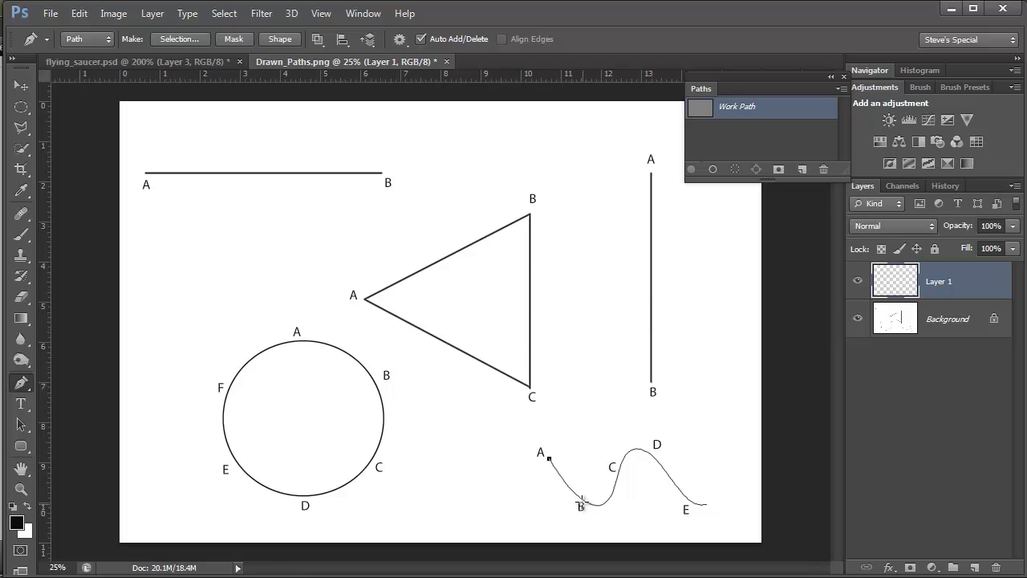
left_click_drag(590, 504, 590, 511)
left_click_drag(617, 469, 623, 434)
mouse_move(655, 457)
left_mouse_down()
mouse_move(665, 477)
mouse_move(651, 459)
left_mouse_up()
left_click(694, 503)
left_click_drag(707, 517, 730, 495)
key("Return")
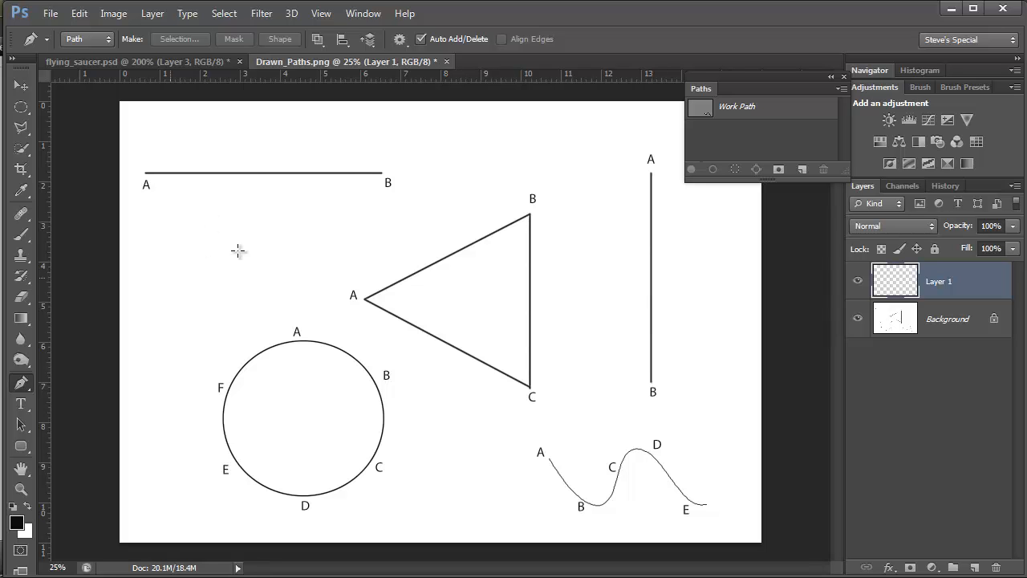
Step: Draw a free-form wavy open path across the page with curved Pen tool anchors and finish it
left_click(195, 243)
left_click_drag(293, 258, 329, 315)
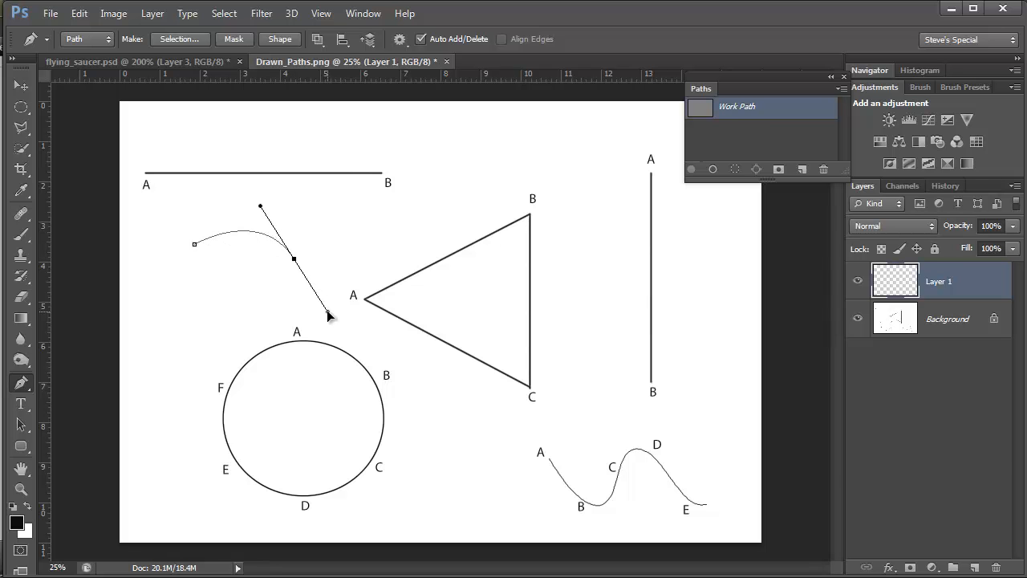
left_click_drag(404, 360, 471, 362)
left_click_drag(546, 241, 652, 293)
left_click_drag(639, 404, 621, 556)
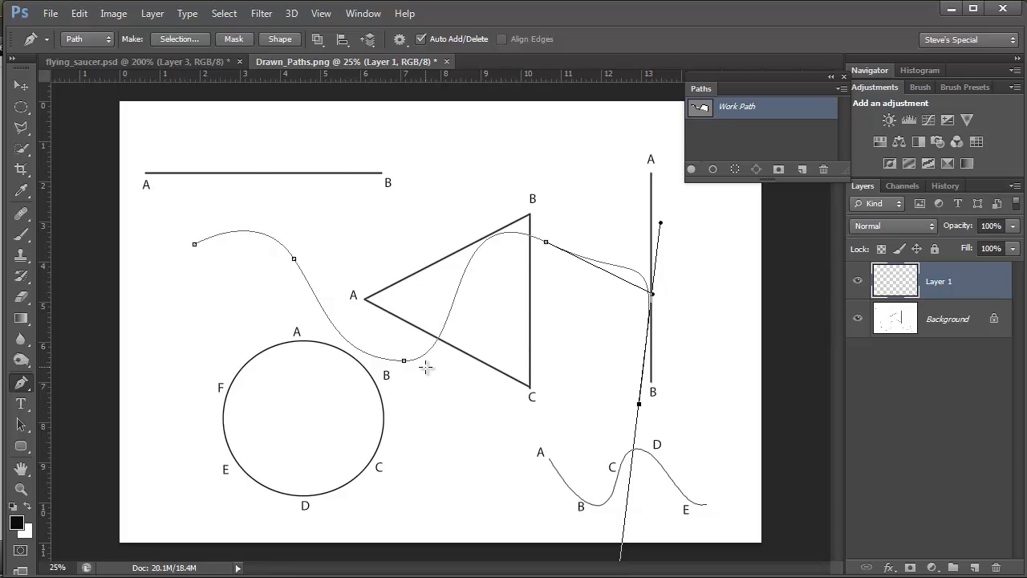
key("Return")
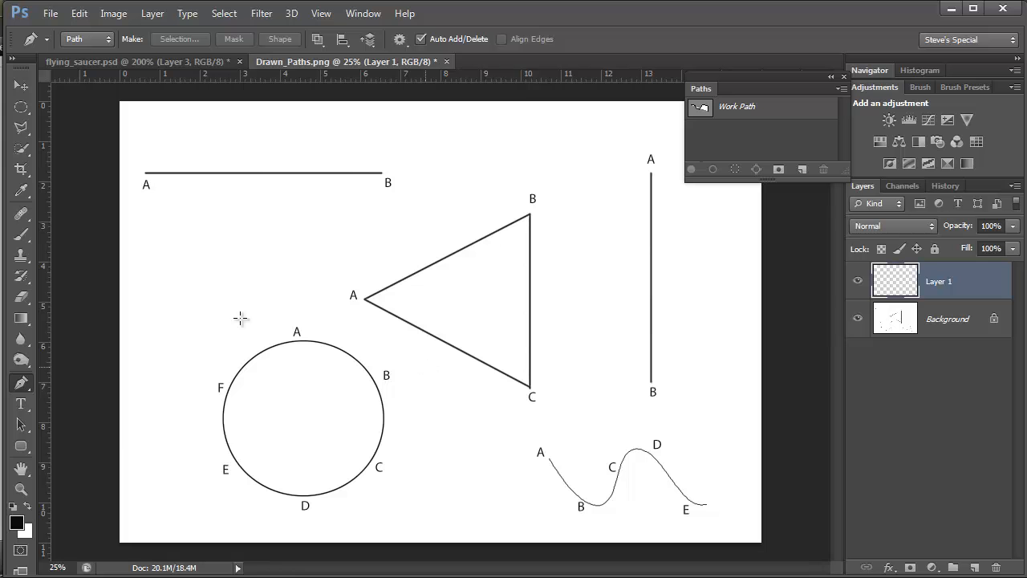
Step: Sketch loose freehand outlines on the page with the Freeform Pen tool
right_click(15, 389)
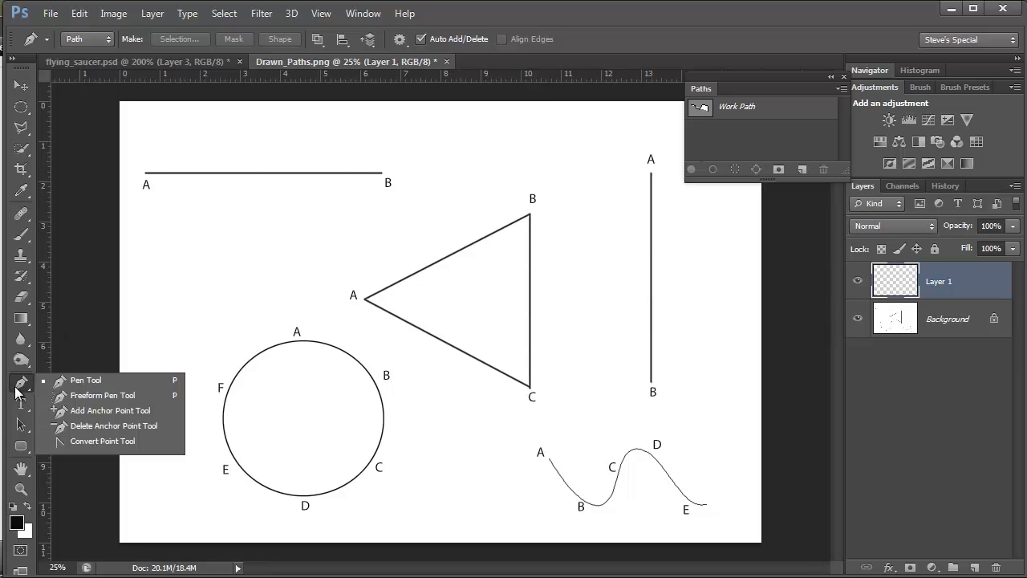
left_click(118, 396)
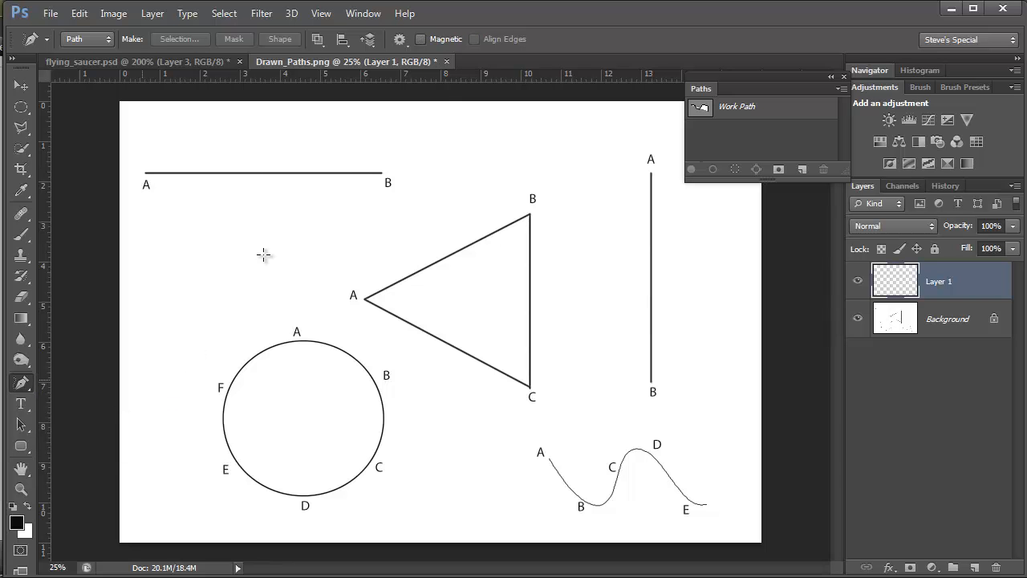
mouse_move(240, 223)
left_mouse_down()
mouse_move(289, 374)
mouse_move(453, 299)
mouse_move(409, 210)
mouse_move(238, 205)
left_mouse_up()
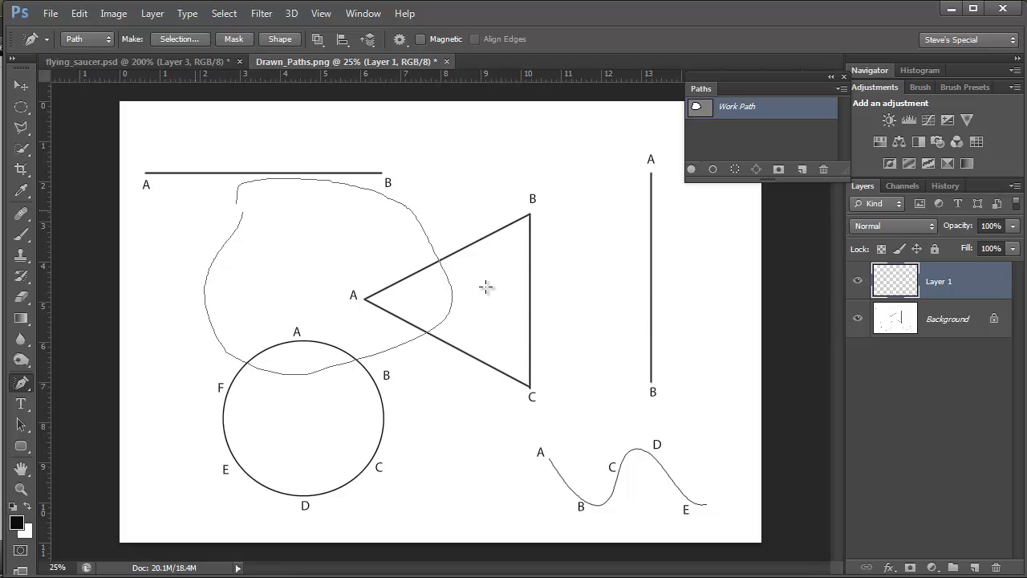
mouse_move(578, 251)
left_mouse_down()
mouse_move(482, 348)
mouse_move(520, 376)
left_mouse_up()
left_click_drag(639, 280, 579, 252)
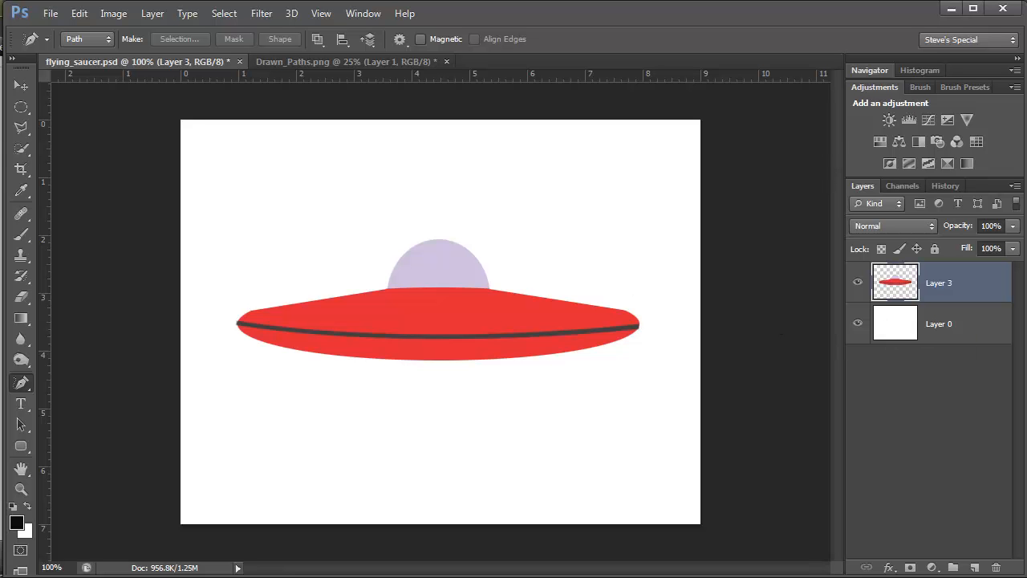
Step: Merge the flying saucer layer down into the white background layer
key("ctrl+e")
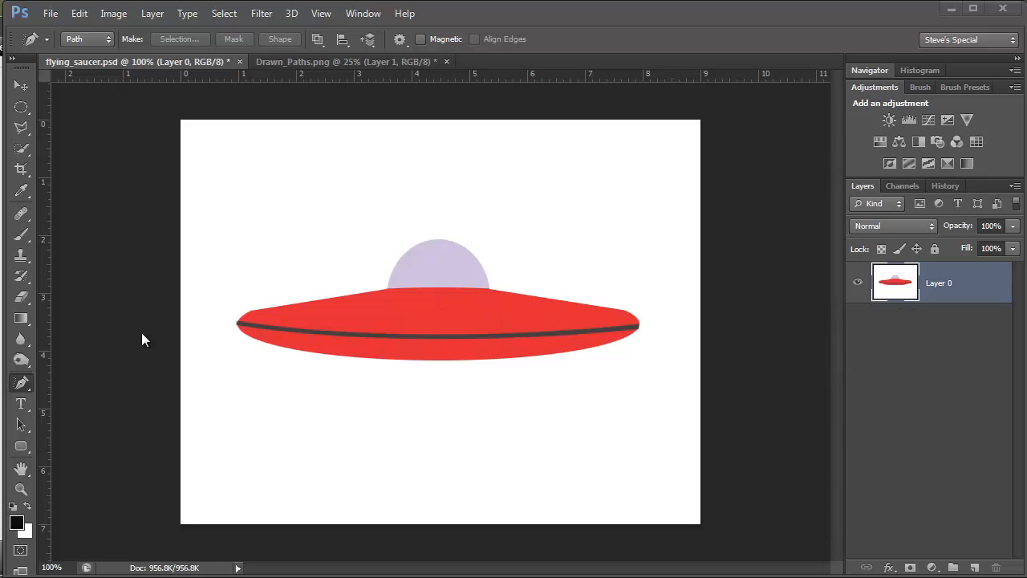
Step: Select the whole saucer with the Quick Selection tool, deselect it again and inspect its edges up close
left_click(22, 149)
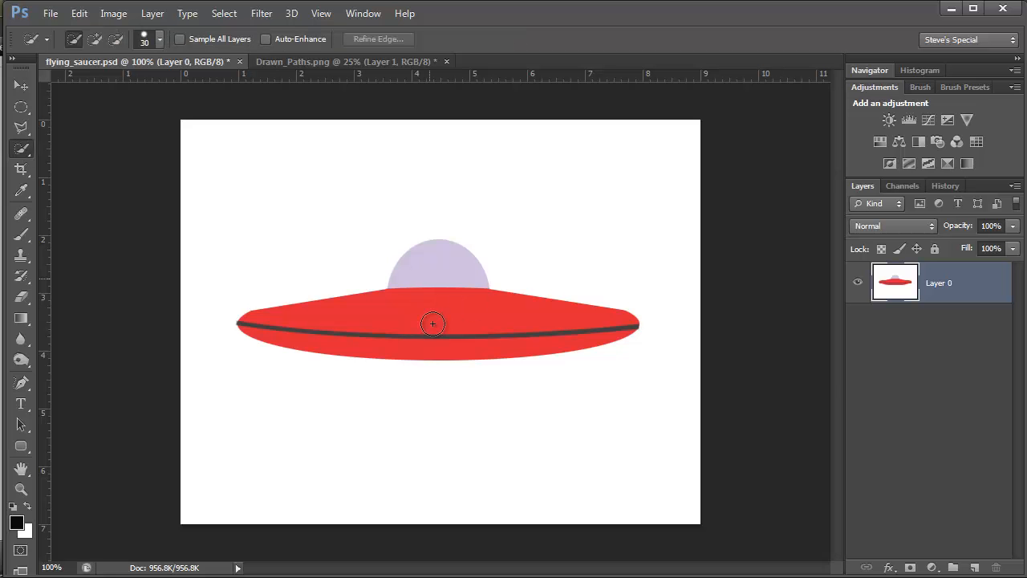
left_click_drag(431, 321, 431, 337)
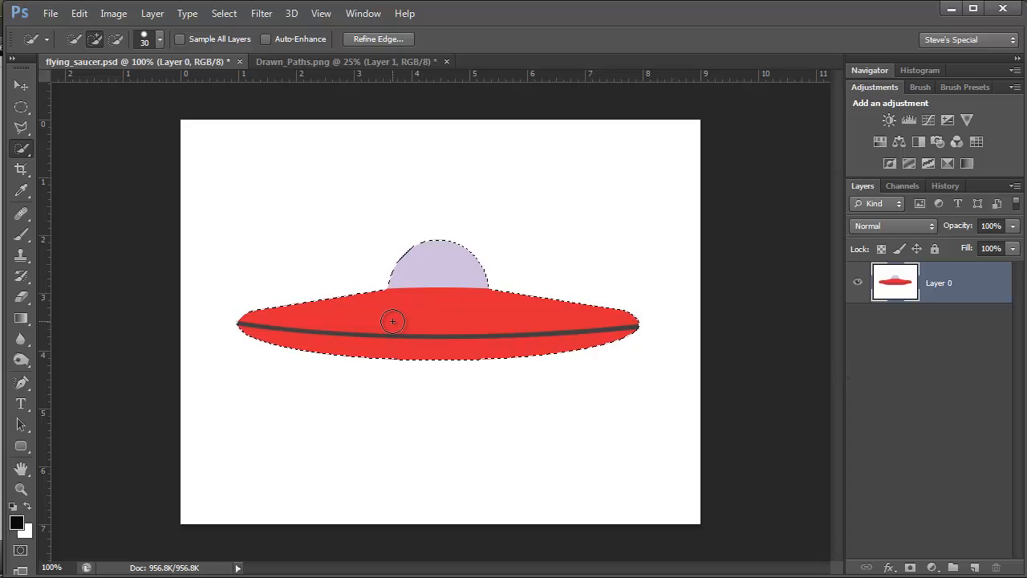
key("ctrl+d")
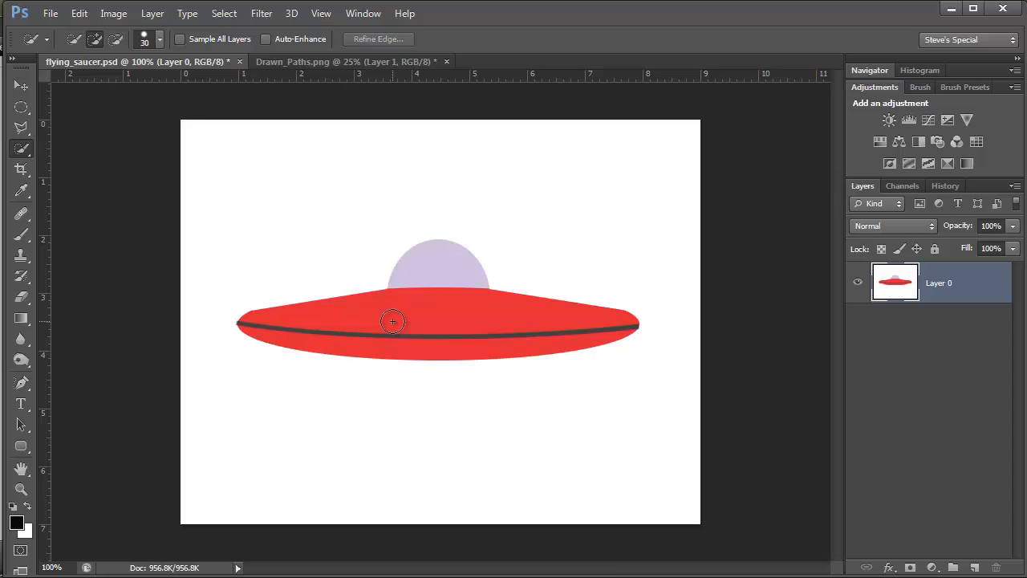
left_click(407, 346)
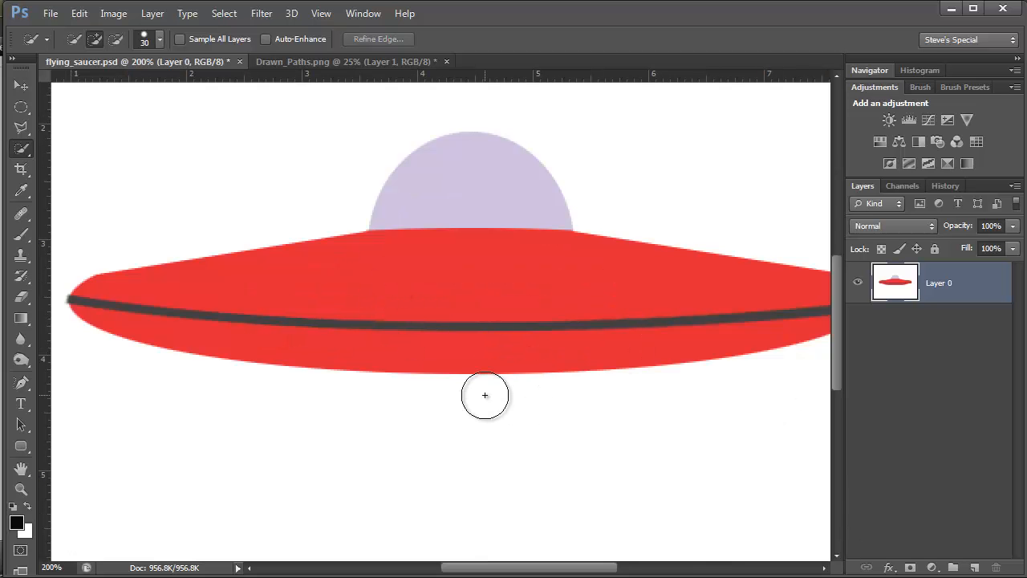
key("ctrl+minus")
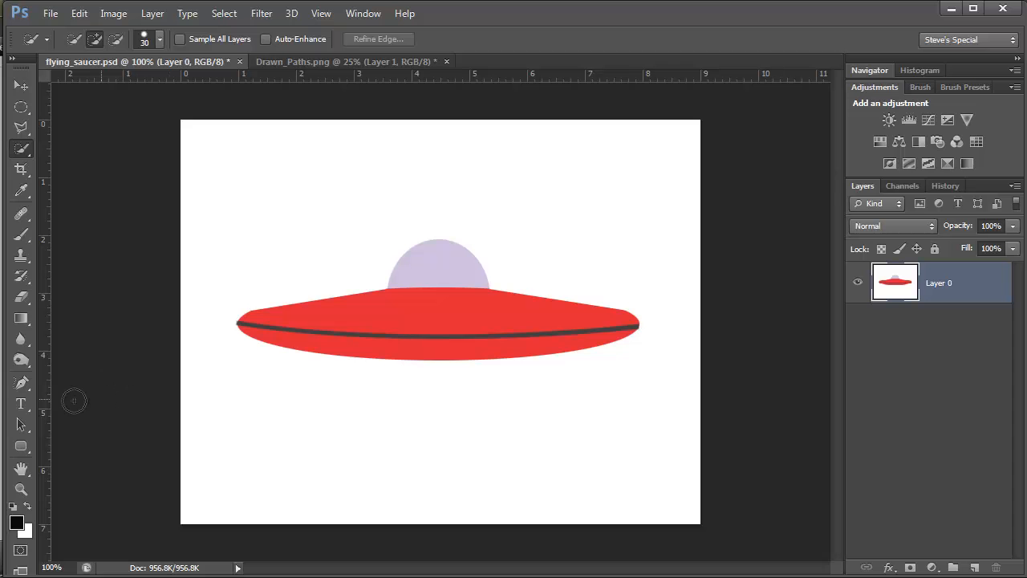
Step: Switch from the Freeform Pen to the standard Pen tool
left_click(21, 384)
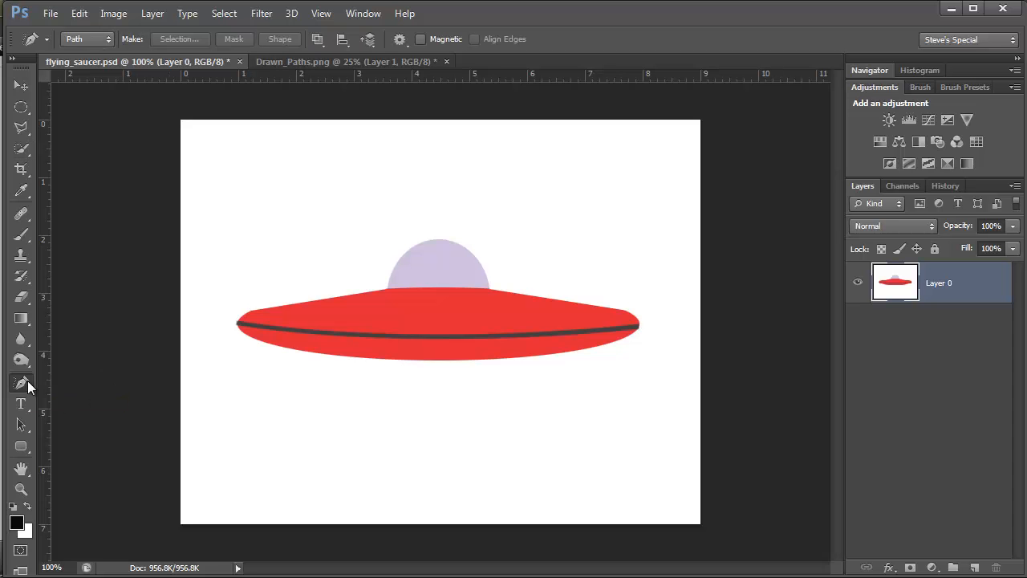
right_click(27, 381)
left_click(66, 377)
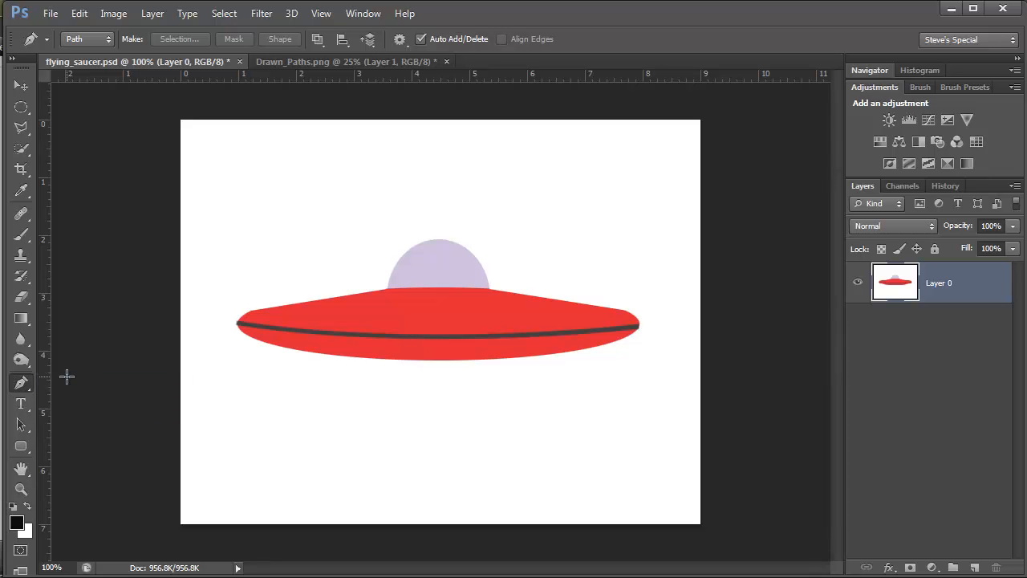
Step: Trace the saucer's lower edge from the lower left around the right tip, undoing the misplaced anchors there
left_click(292, 349)
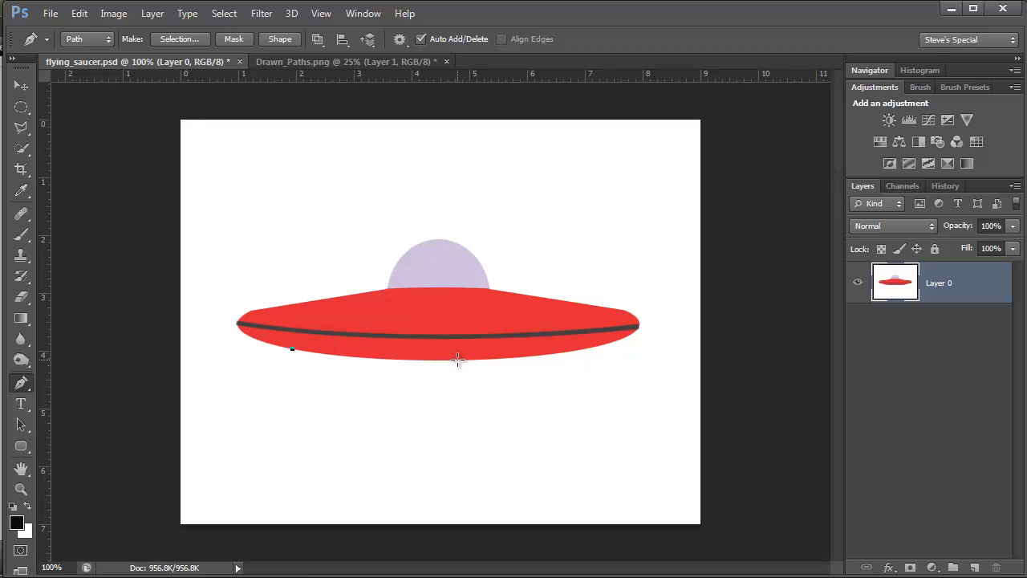
left_click_drag(458, 360, 501, 355)
left_click_drag(634, 334, 658, 314)
left_click_drag(637, 315, 619, 303)
key("Caps_Lock")
key("Escape")
left_click(632, 342, "ctrl")
left_click(624, 311)
left_click_drag(629, 305, 625, 308)
key("ctrl+z")
key("ctrl+alt+z")
Step: Continue the path up the saucer's right slope and over the dome to its left base
left_click(489, 290)
left_click_drag(463, 245, 447, 243)
left_click_drag(407, 252, 388, 305)
left_click(249, 311)
left_click_drag(388, 289, 388, 307)
key("ctrl+alt+z")
left_click(388, 289)
left_click_drag(390, 297, 391, 300)
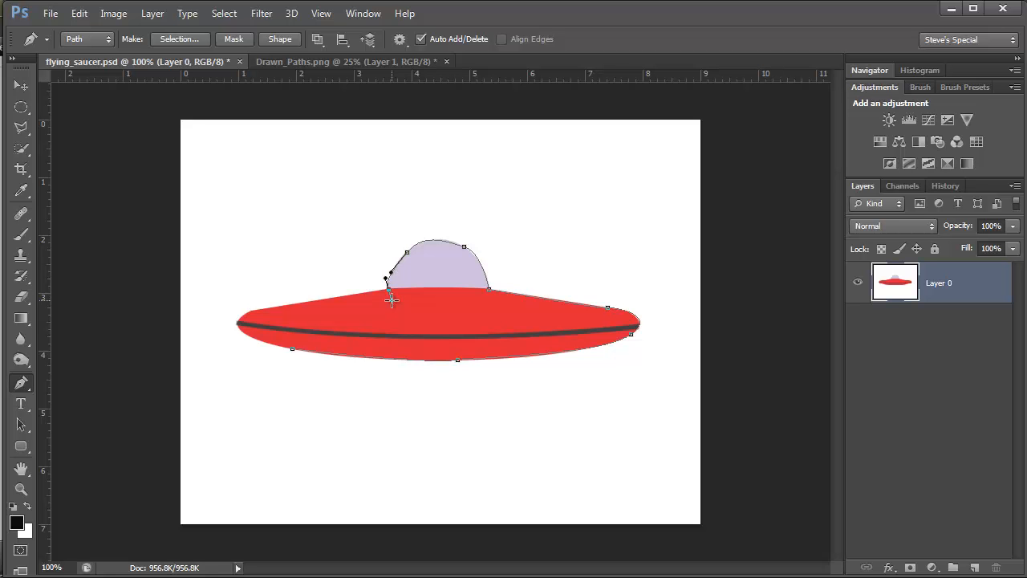
Step: Continue the path down the saucer's left slope and around the left tip, closing it at the starting anchor
left_click(252, 311)
key("ctrl+z")
key("ctrl+z")
left_click(388, 289)
left_click(249, 311)
left_click_drag(240, 323, 241, 328)
left_click_drag(293, 352, 339, 355)
Step: Load the closed saucer path as a selection and deselect it again
left_click(366, 17)
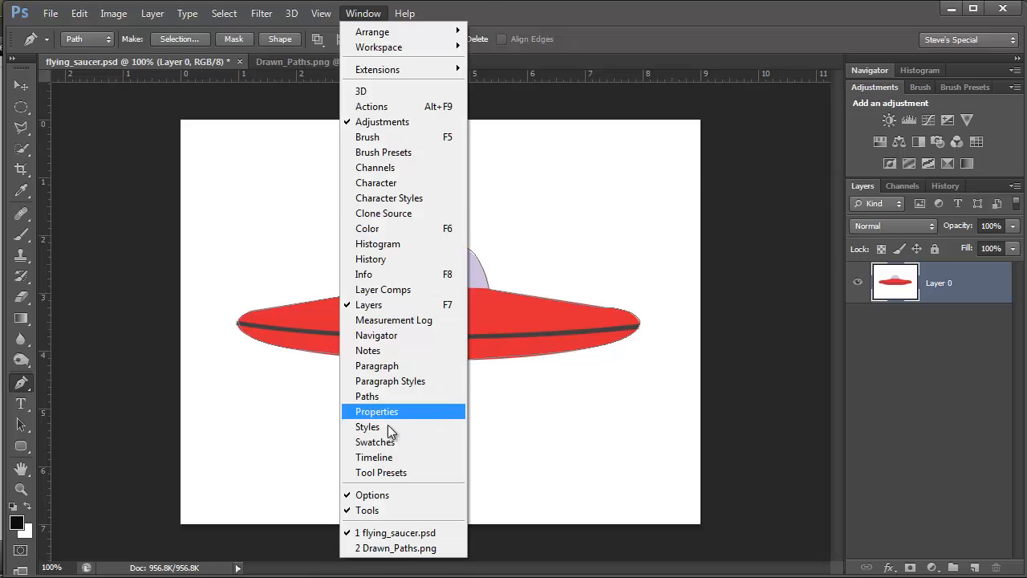
left_click(392, 399)
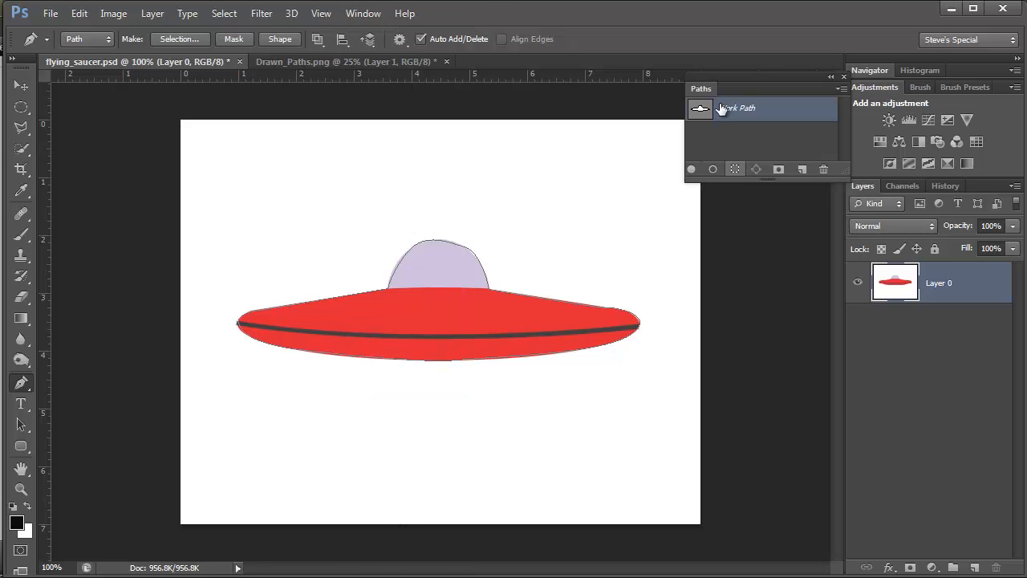
left_click(735, 170)
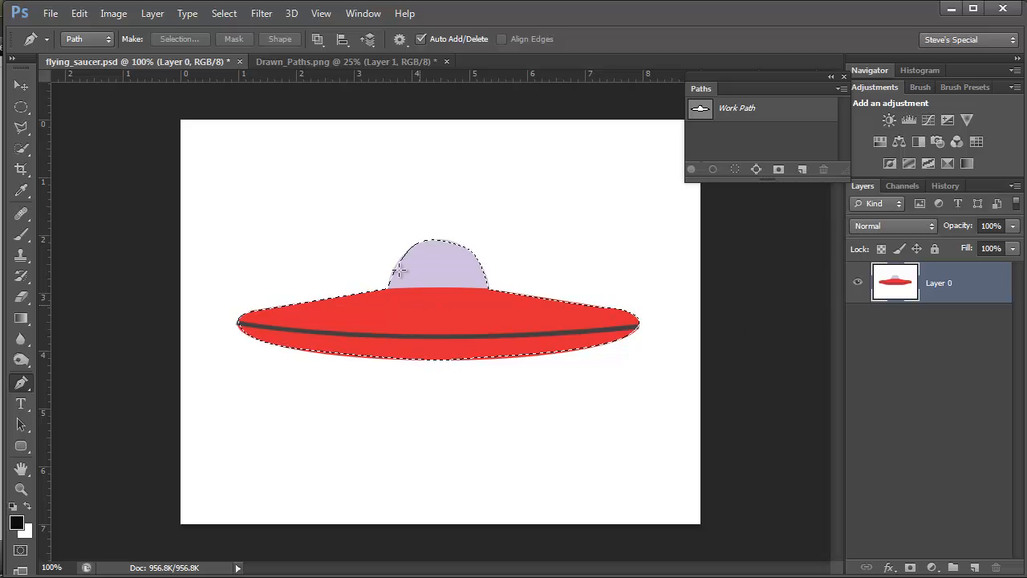
left_click(379, 255)
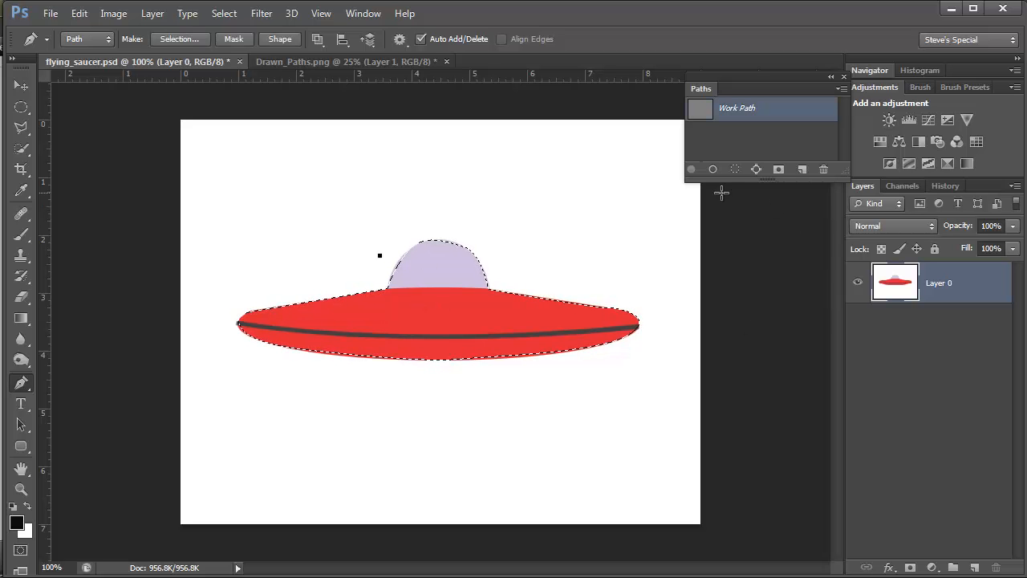
key("ctrl+d")
key("Return")
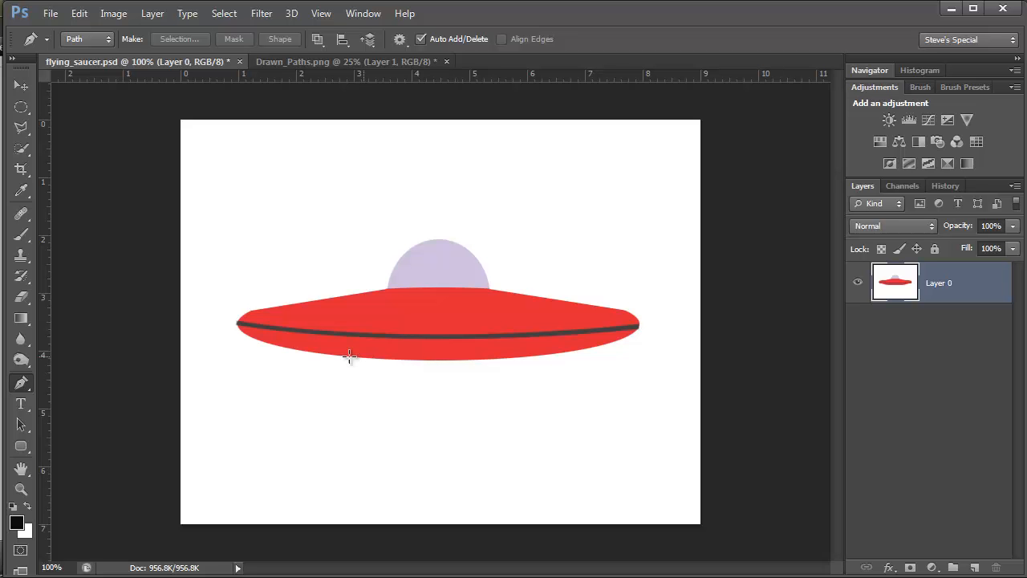
Step: Start a new Pen tool path along the saucer's lower edge and around the right tip to the upper slope
left_click(288, 347)
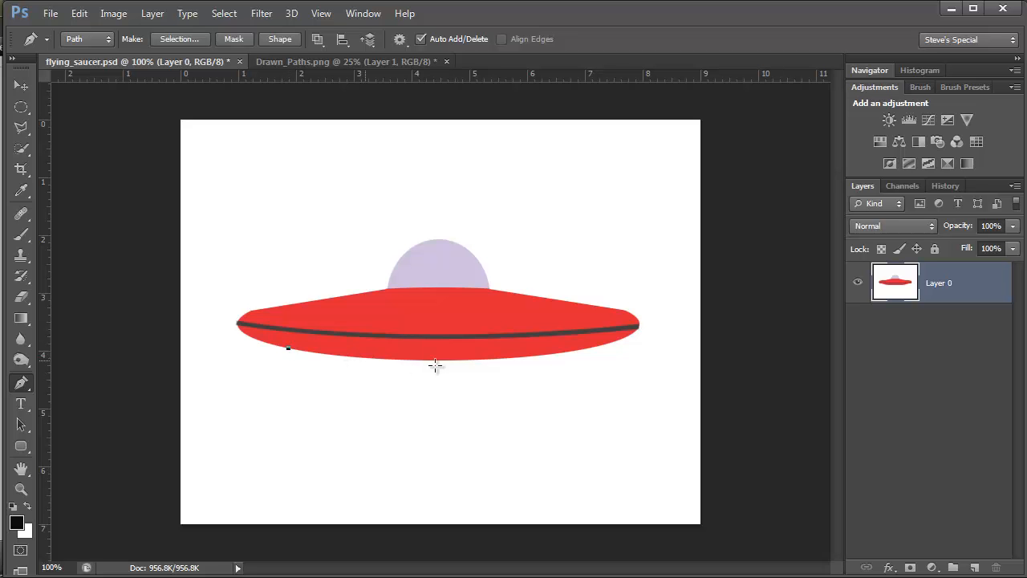
left_click_drag(441, 361, 488, 354)
left_click_drag(610, 342, 634, 313)
left_click_drag(601, 349, 601, 348)
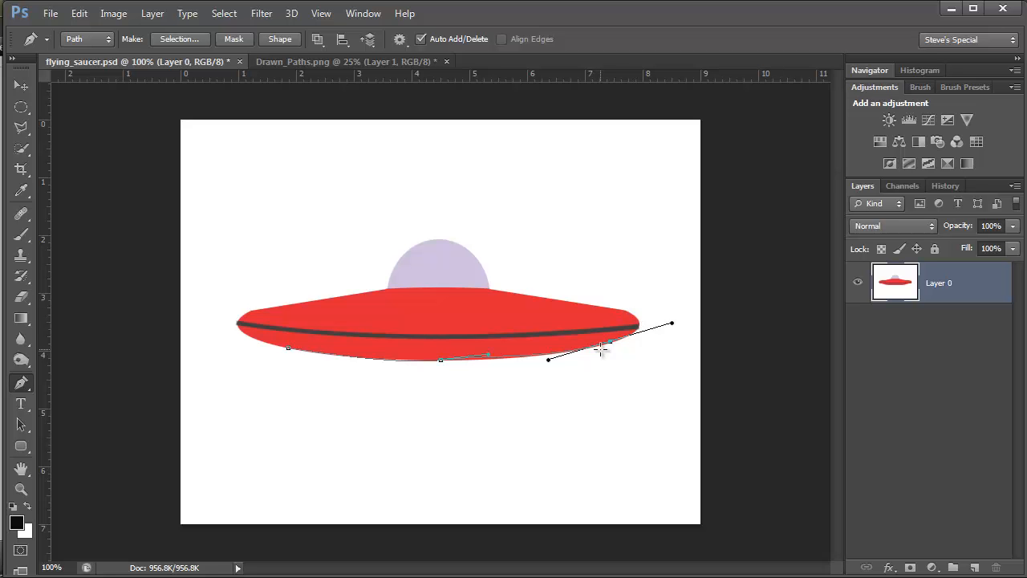
left_click(616, 309)
Step: Extend the new path along the right slope and around the dome, ending with a corner anchor at its left base
left_click(489, 290)
left_click_drag(445, 252, 437, 237)
left_click_drag(408, 251, 407, 255)
left_click_drag(391, 272, 390, 294)
left_click(389, 288)
Step: Carry the path around the saucer's left tip and close it at the starting anchor
left_click_drag(238, 322, 244, 335)
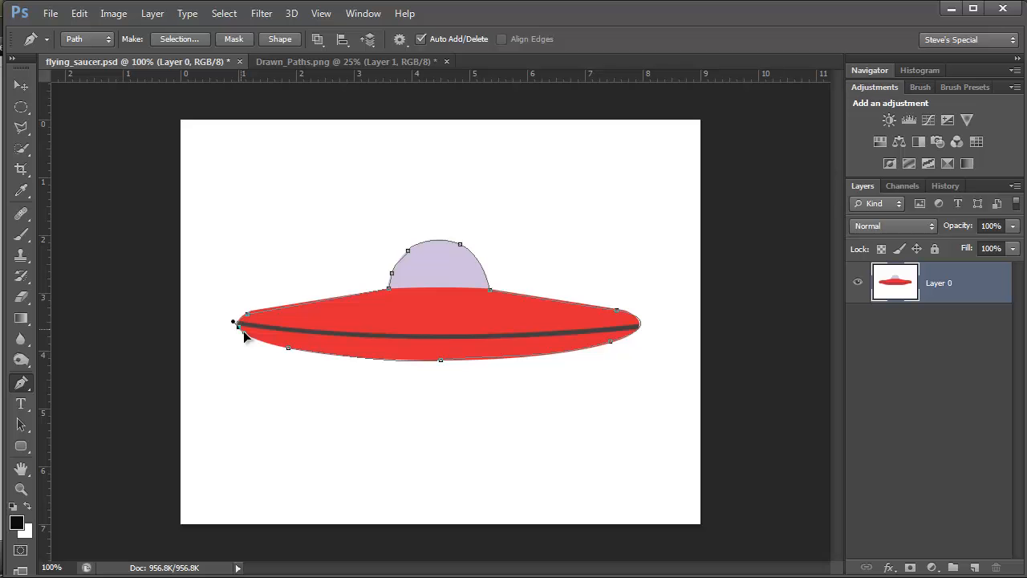
left_click(290, 356)
key("Escape")
Step: Show the saved work path and convert the new saucer outline to a selection
left_click(366, 13)
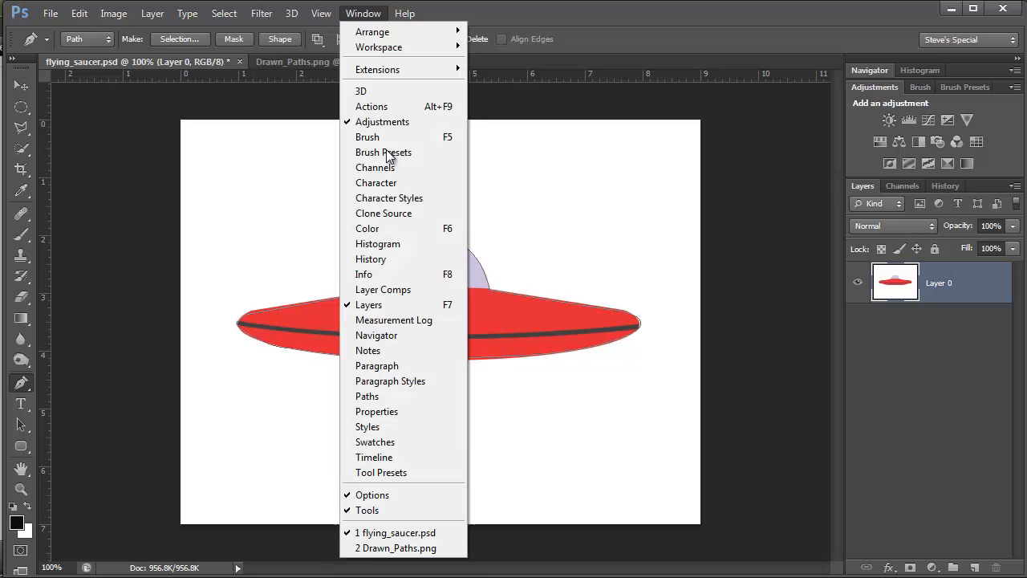
left_click(416, 396)
key("ctrl+Return")
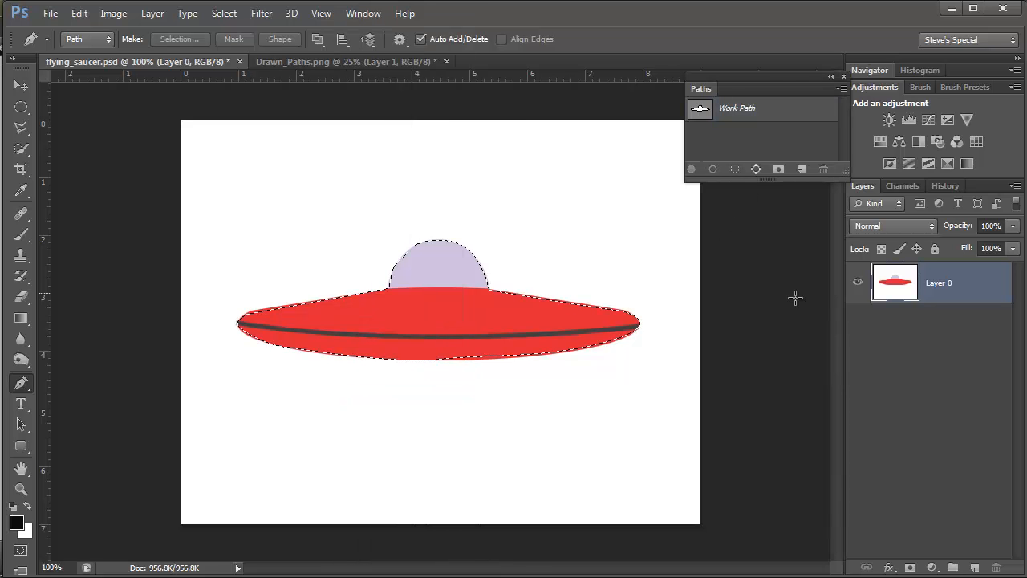
Step: Copy the selected saucer onto its own new layer and hide Layer 0
left_click(843, 77)
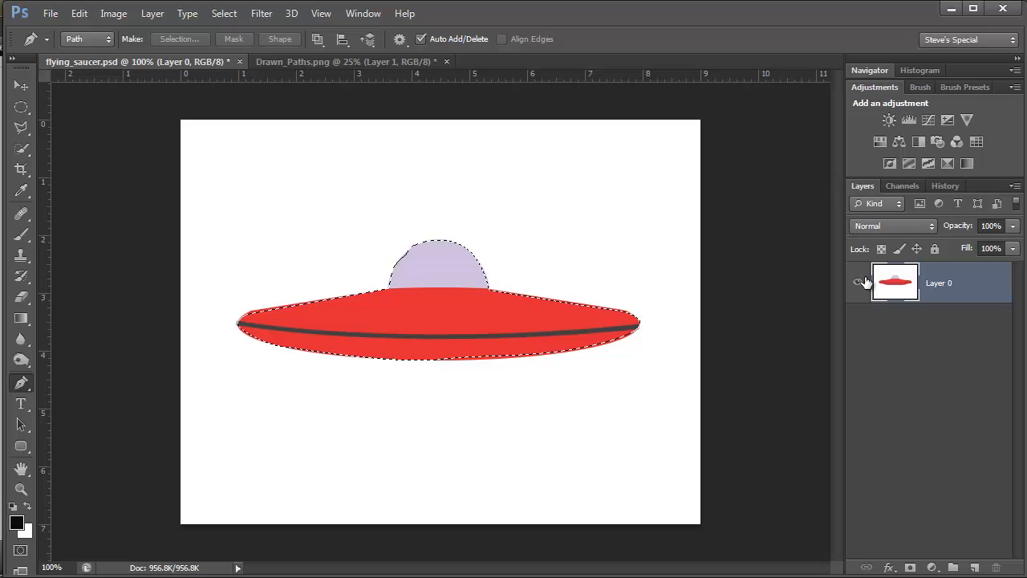
key("ctrl+j")
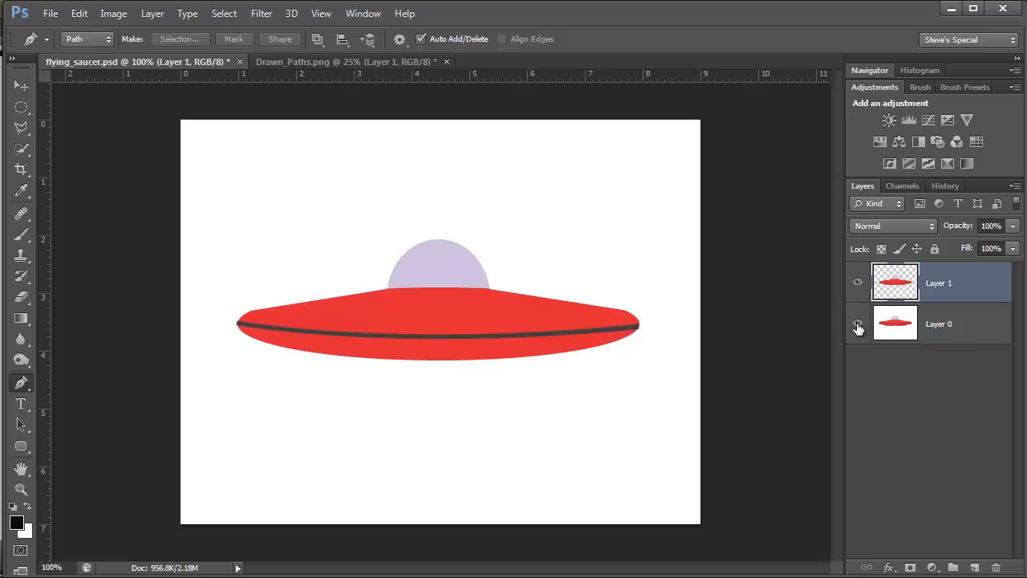
left_click(858, 325)
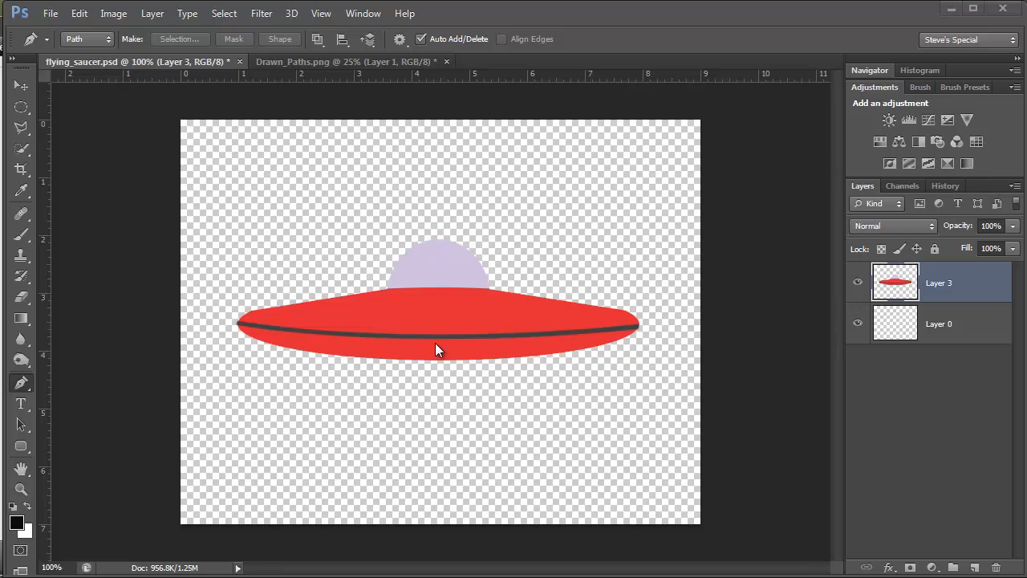
Step: Select the entire Layer 3 canvas, copy the saucer and paste it as a new layer
key("ctrl+a")
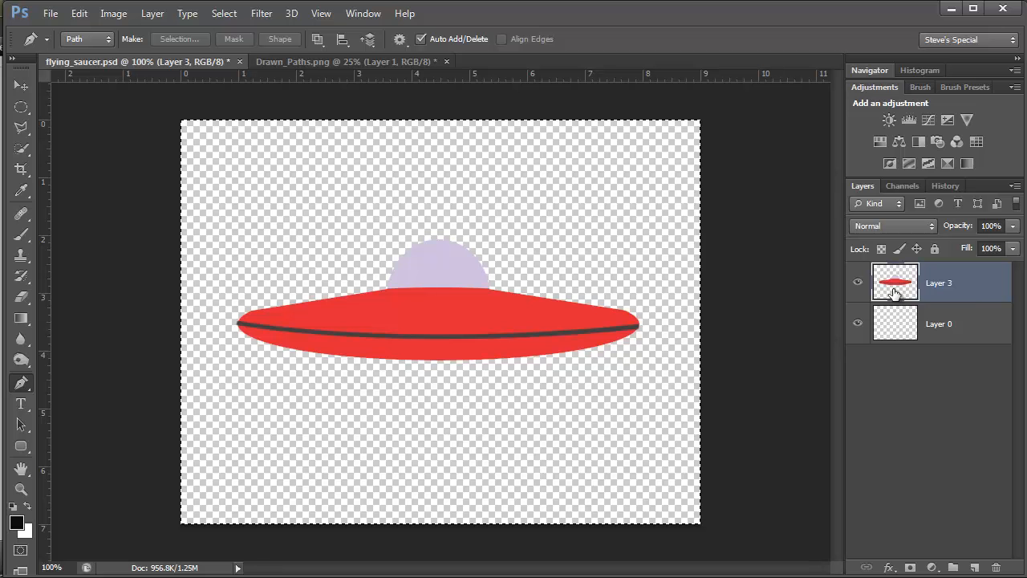
key("ctrl+c")
key("ctrl+v")
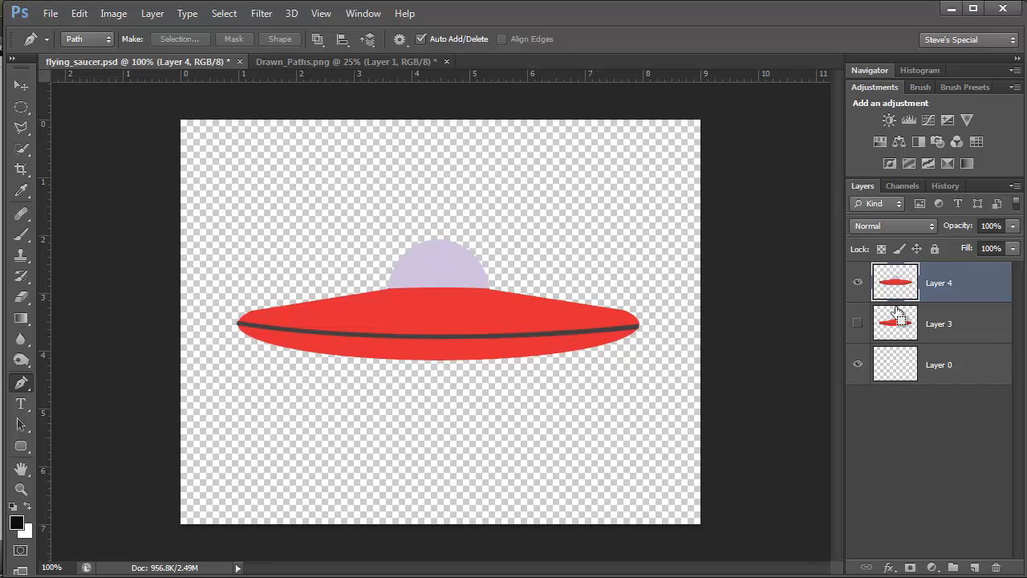
Step: Rotate the pasted saucer about 15° clockwise and scale it down above the original, showing Layer 3 again
key("ctrl+t")
left_click_drag(669, 303, 671, 379)
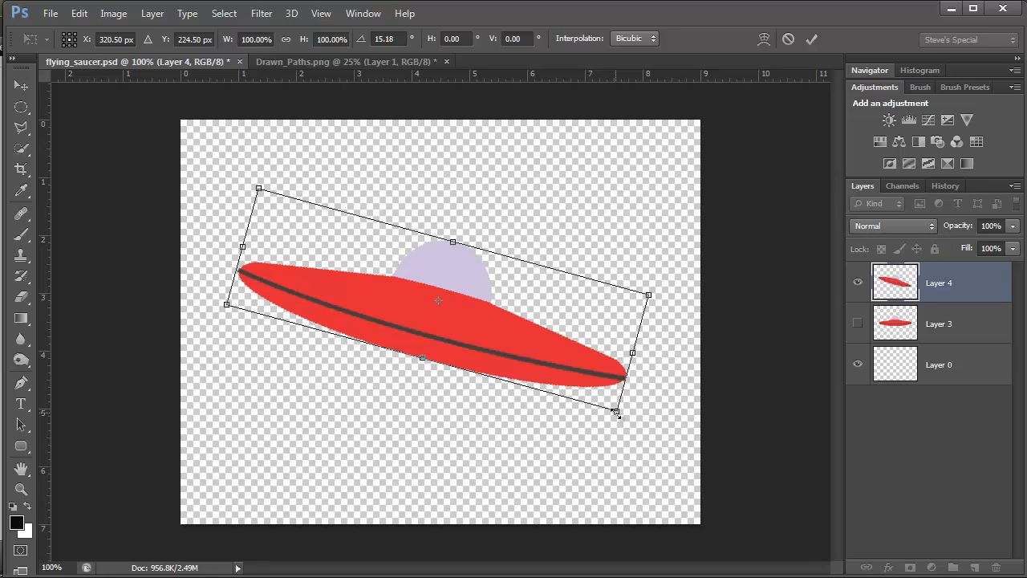
left_click_drag(616, 413, 561, 272)
key("Return")
key("p")
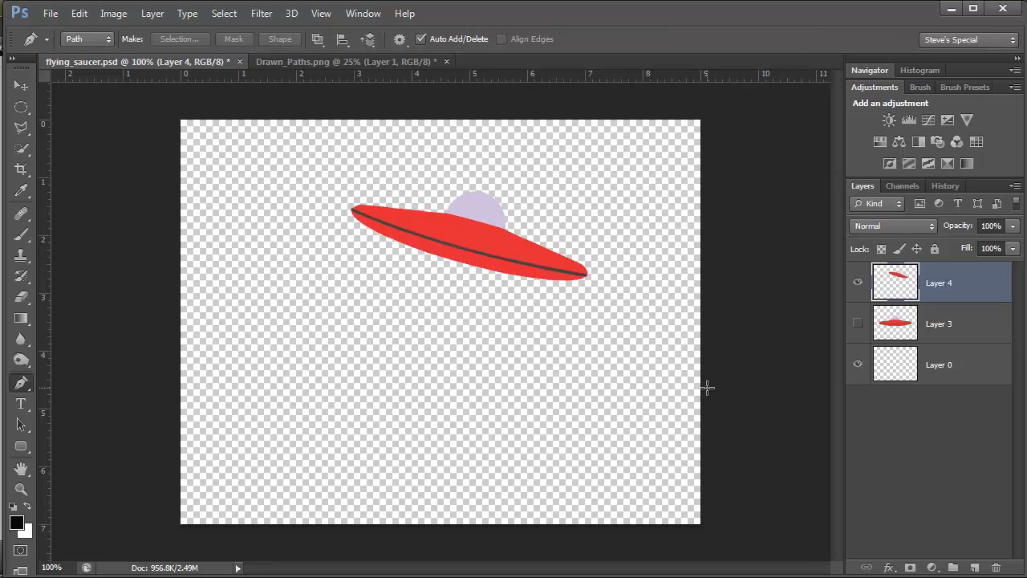
left_click(857, 322)
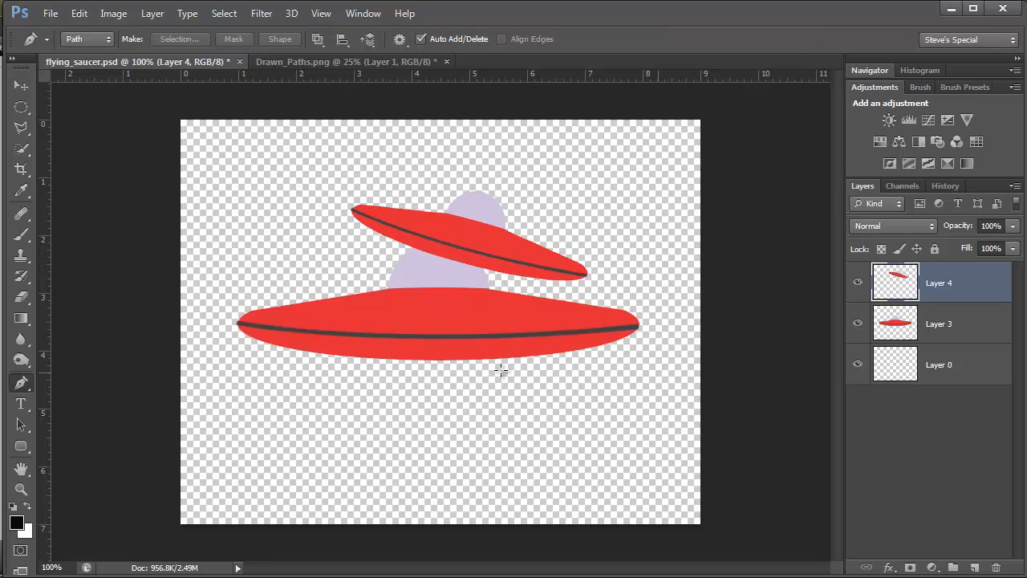
Step: Move the tilted saucer up and to the right, and the large saucer slightly down and to the left, to separate them
key("v")
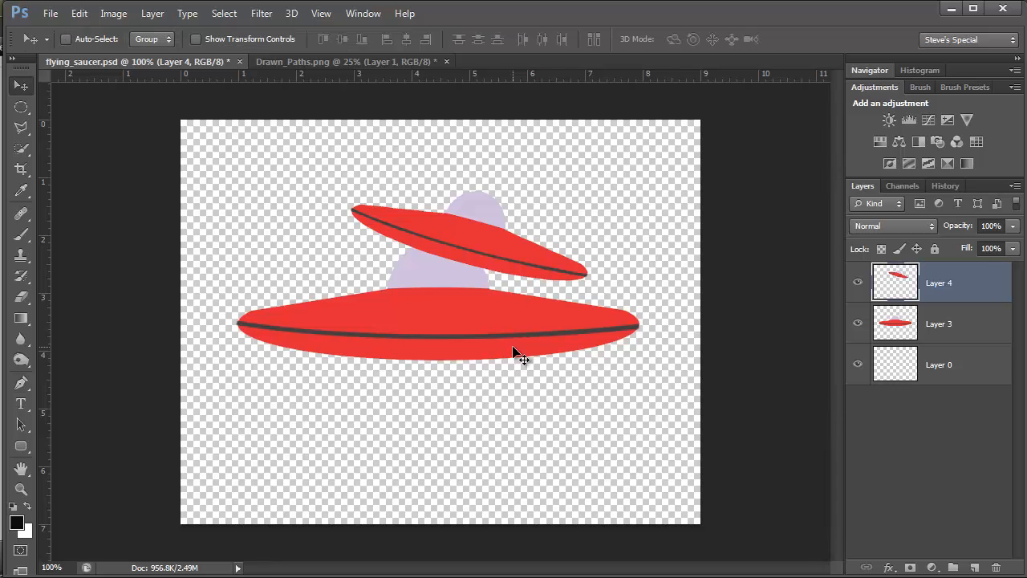
mouse_move(515, 353)
left_mouse_down()
mouse_move(516, 319)
mouse_move(517, 343)
left_mouse_up()
mouse_move(452, 337)
left_mouse_down()
mouse_move(448, 359)
mouse_move(441, 352)
left_mouse_up()
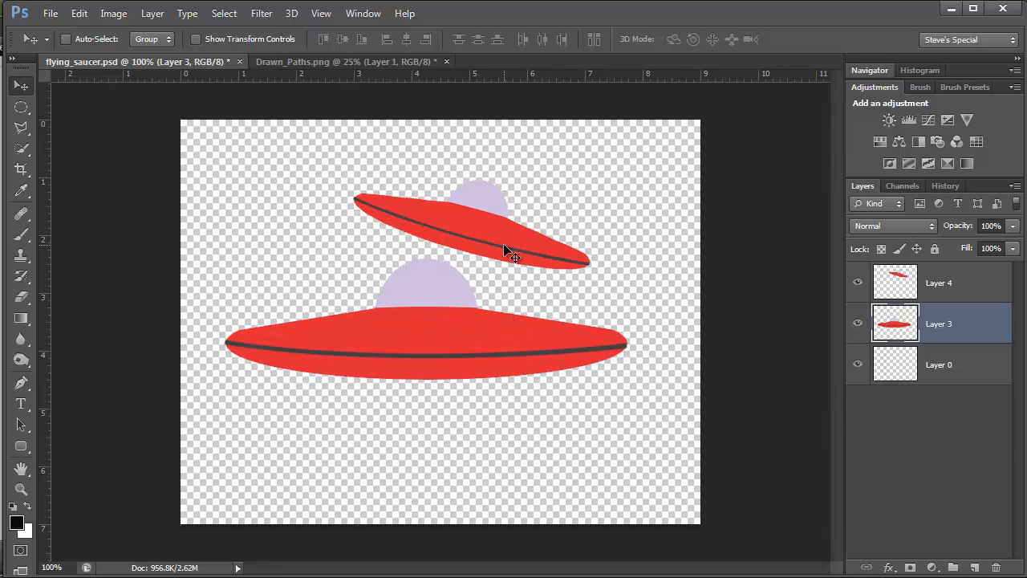
left_click_drag(504, 245, 578, 231)
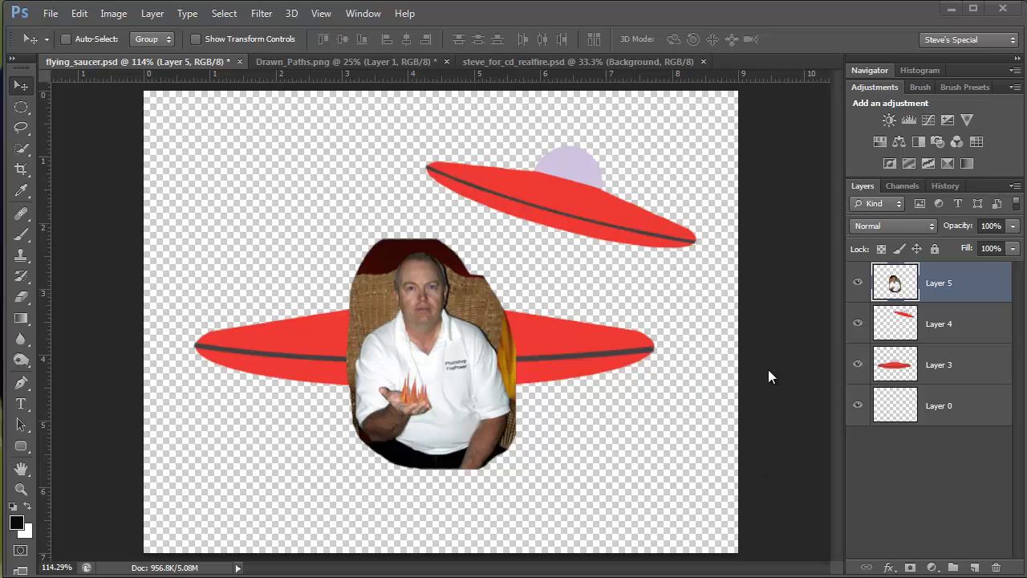
Step: Hide Layer 5, quick-select the large saucer's lavender dome on Layer 3 and copy it onto its own new layer
left_click(858, 283)
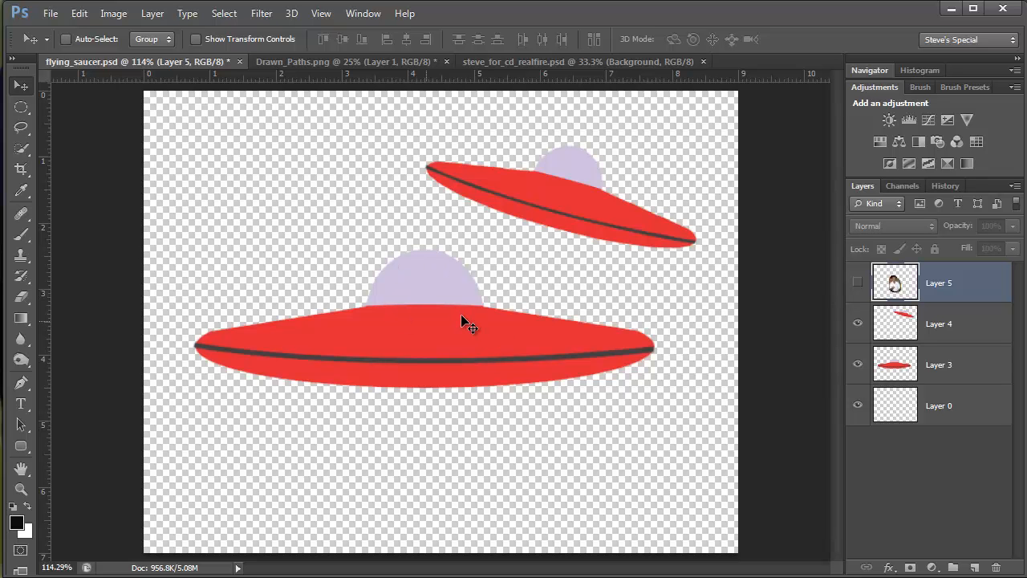
left_click(891, 368)
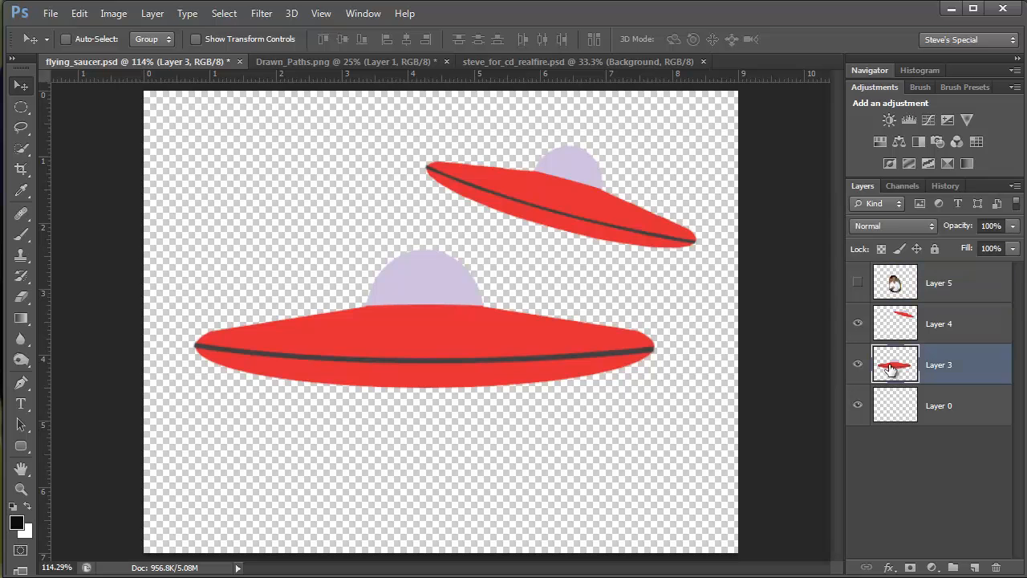
left_click(412, 280, "ctrl+space")
left_click(412, 280, "ctrl+space")
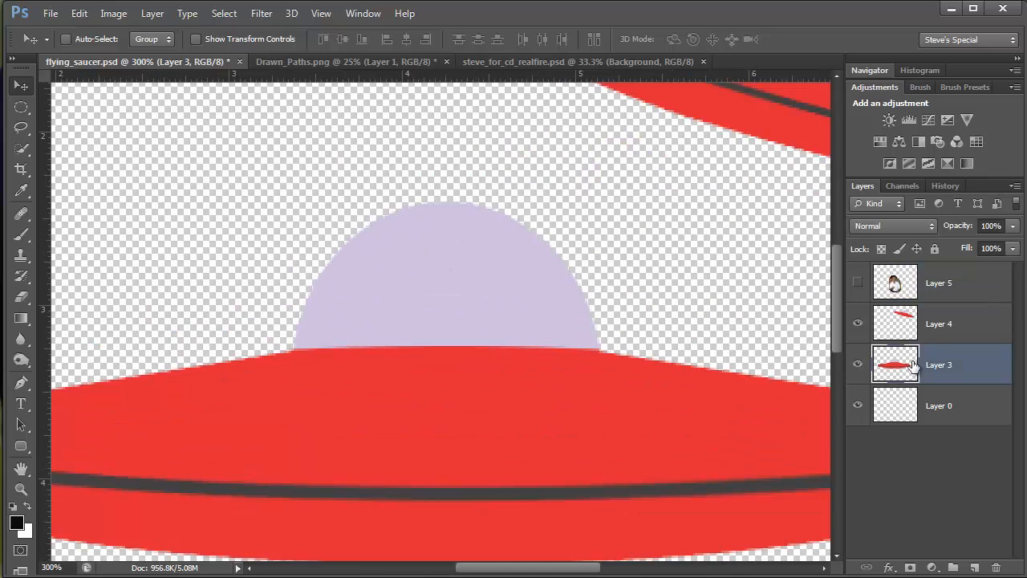
left_click(20, 129)
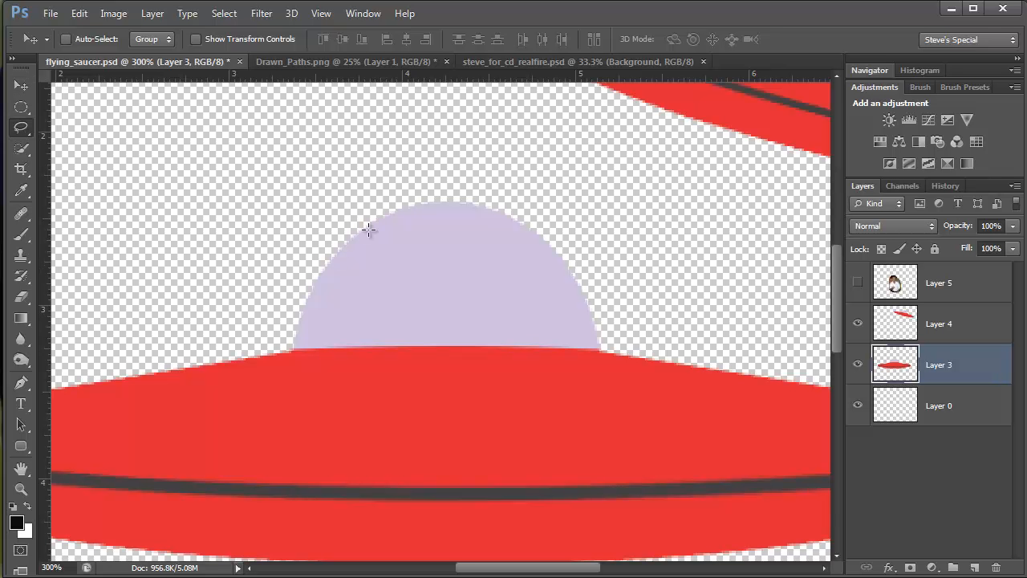
left_click(21, 149)
left_click_drag(417, 268, 440, 284)
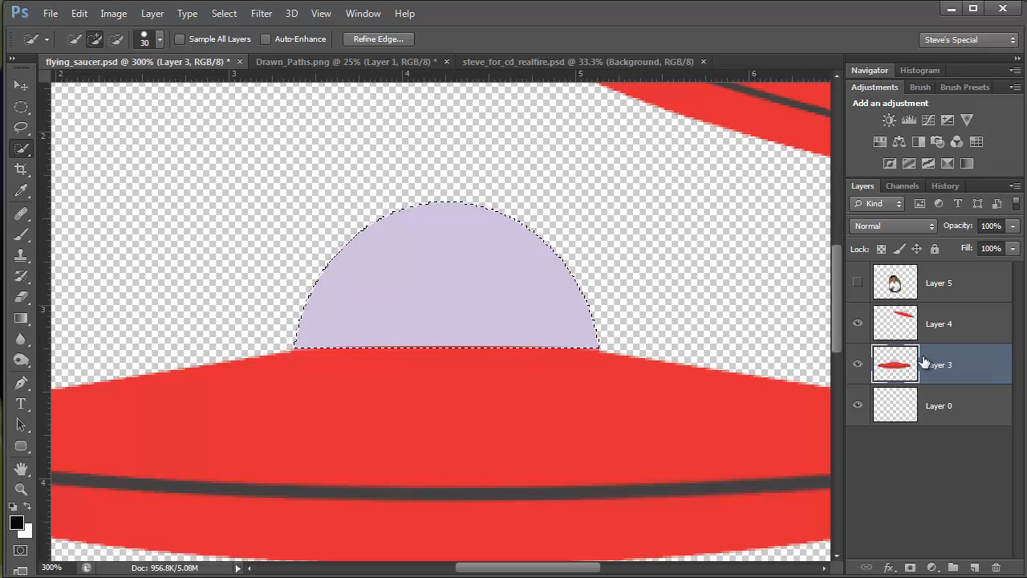
key("ctrl+j")
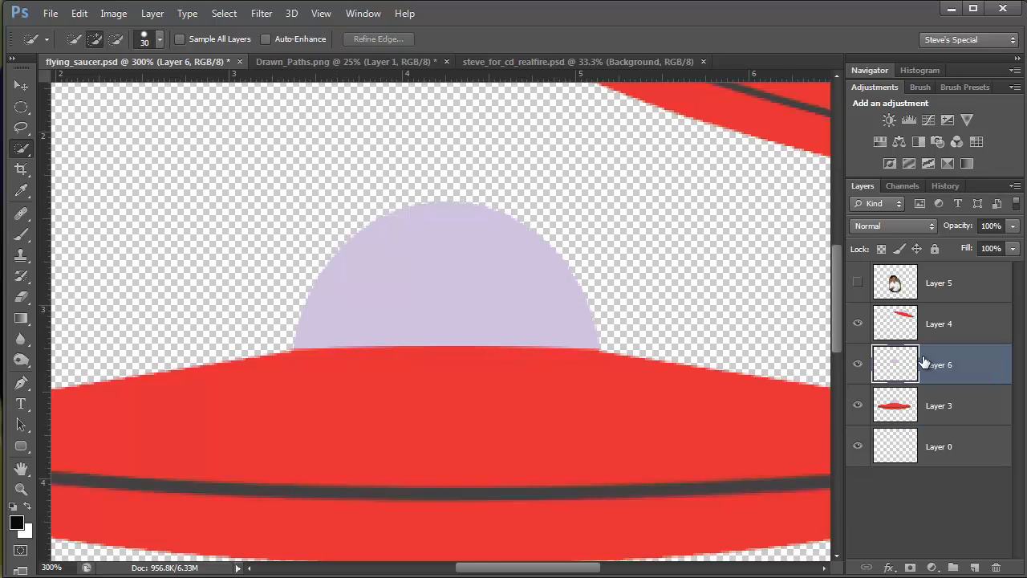
Step: Show Layer 5 with the seated man and move it directly beneath the dome's Layer 6
left_click(883, 287)
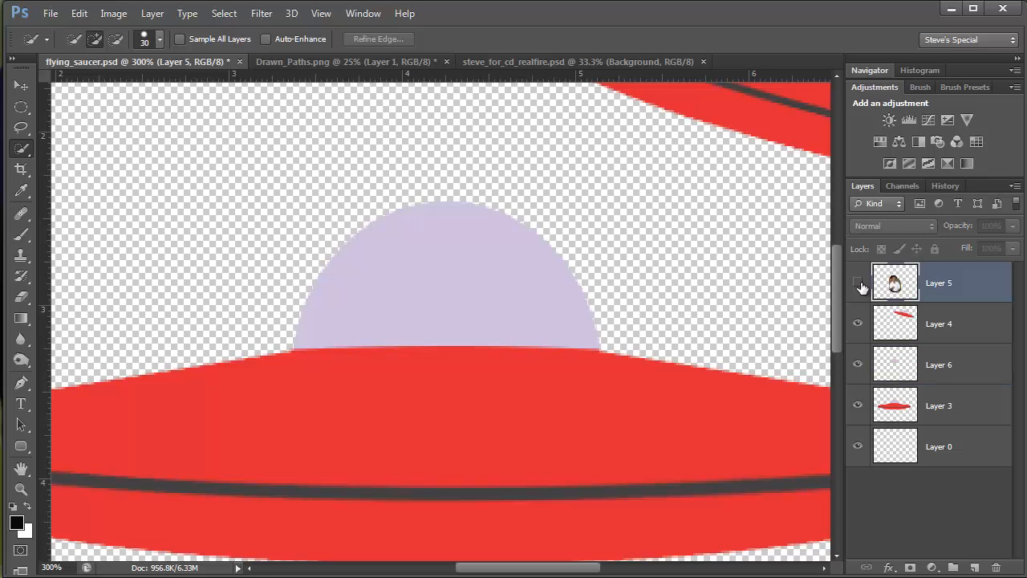
left_click(858, 286)
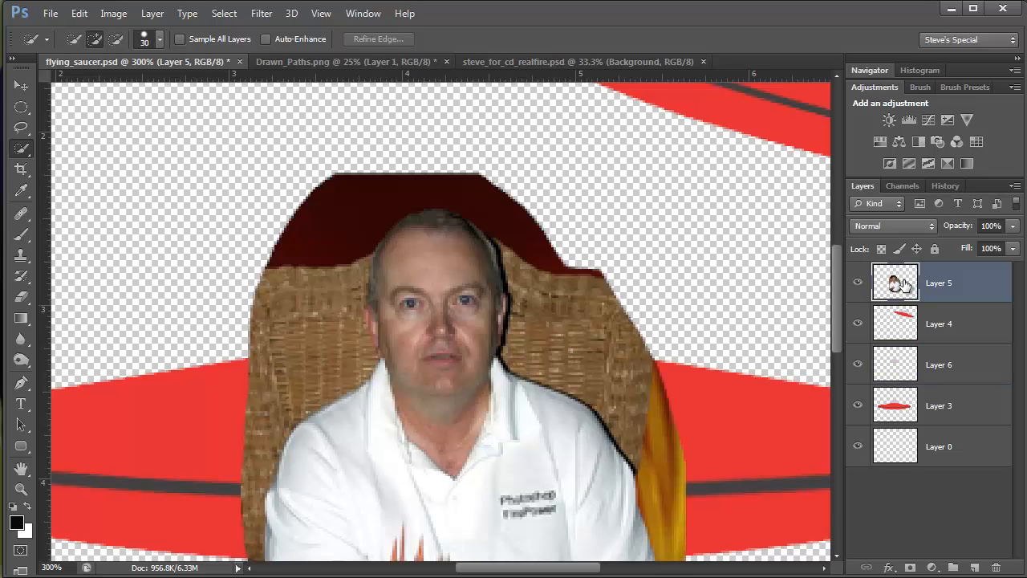
left_click_drag(905, 285, 908, 386)
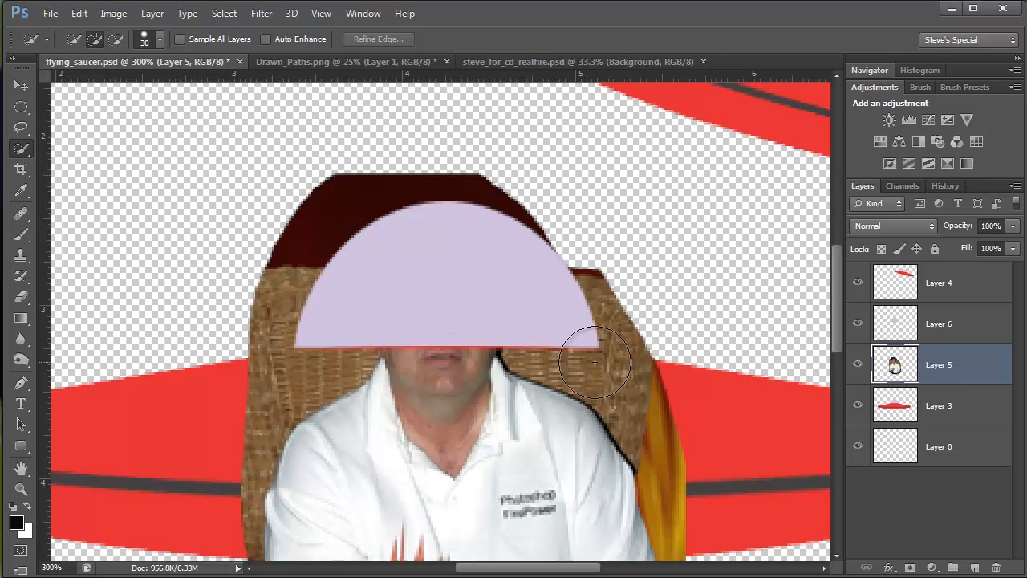
key("ctrl+1")
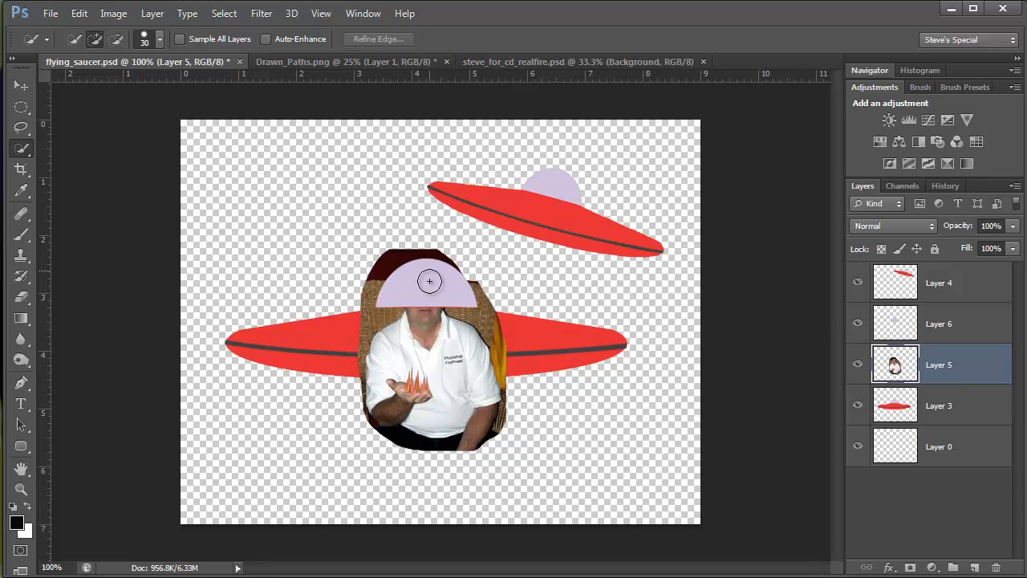
Step: Lower the opacity of the dome's Layer 6 to 69%
left_click(896, 330)
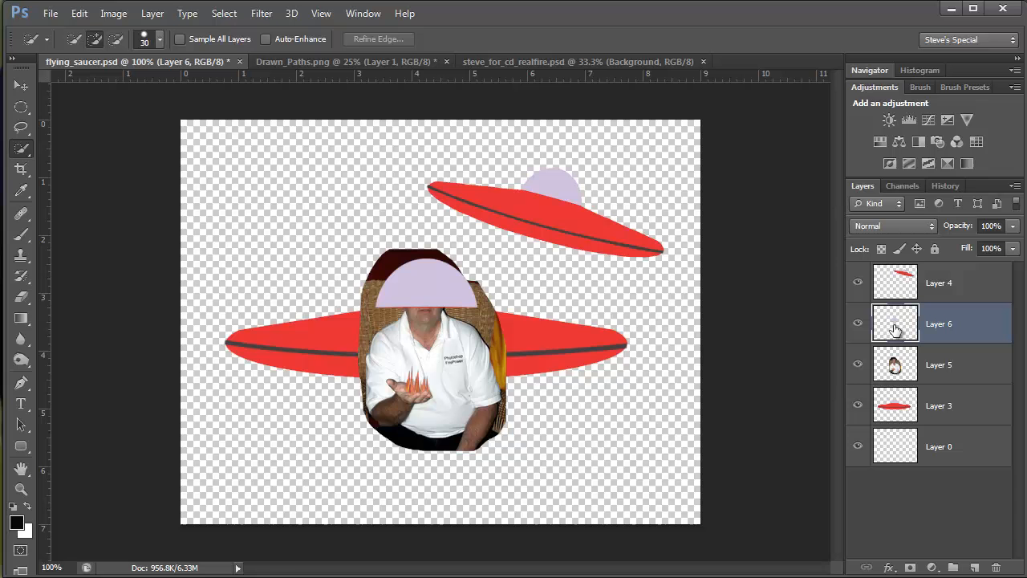
left_click(1013, 231)
left_click(975, 243)
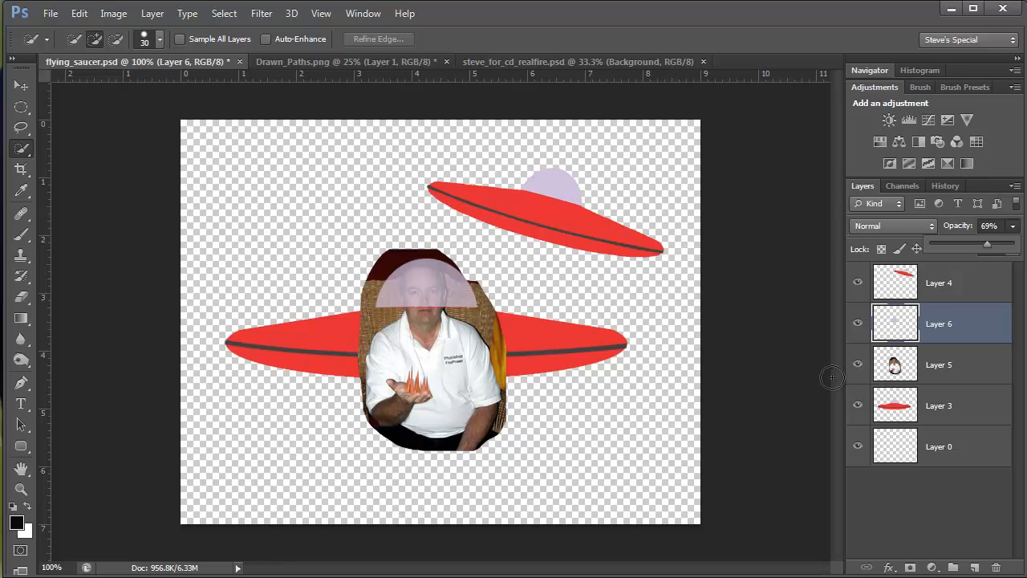
Step: Free-transform the man on Layer 5 to about 41% of his size and place him over the dome
left_click(892, 367)
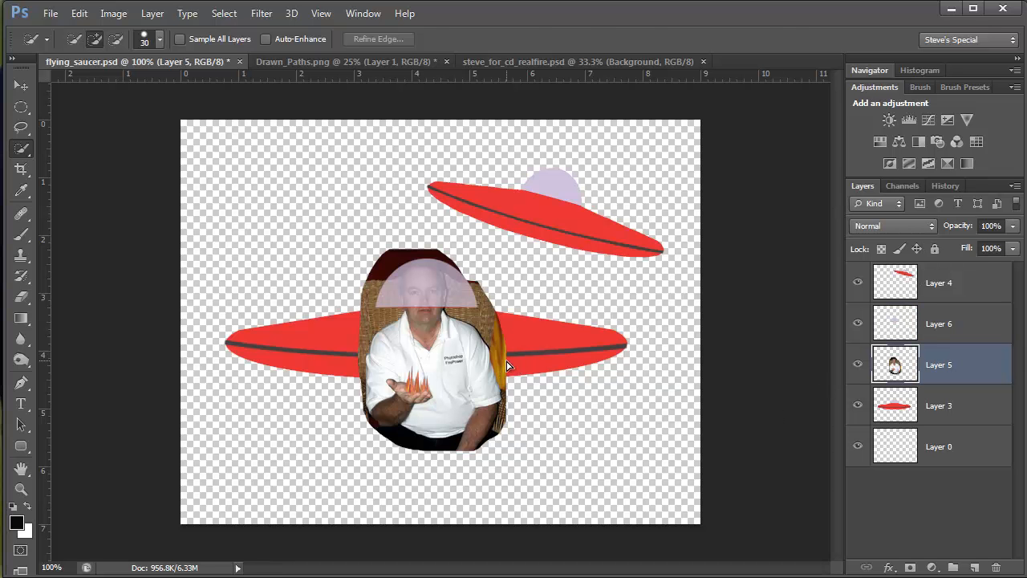
key("ctrl+t")
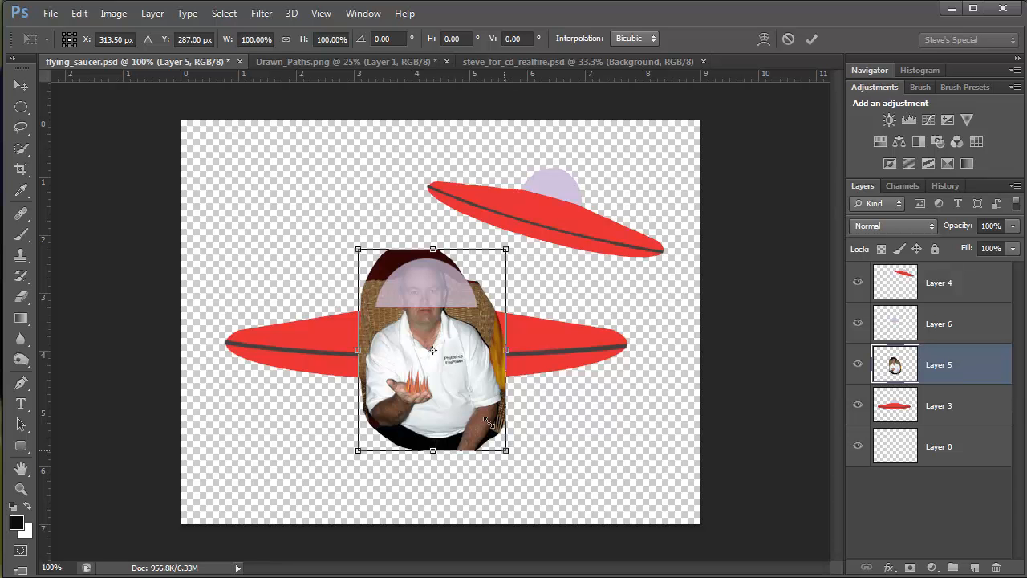
left_click_drag(489, 423, 430, 330)
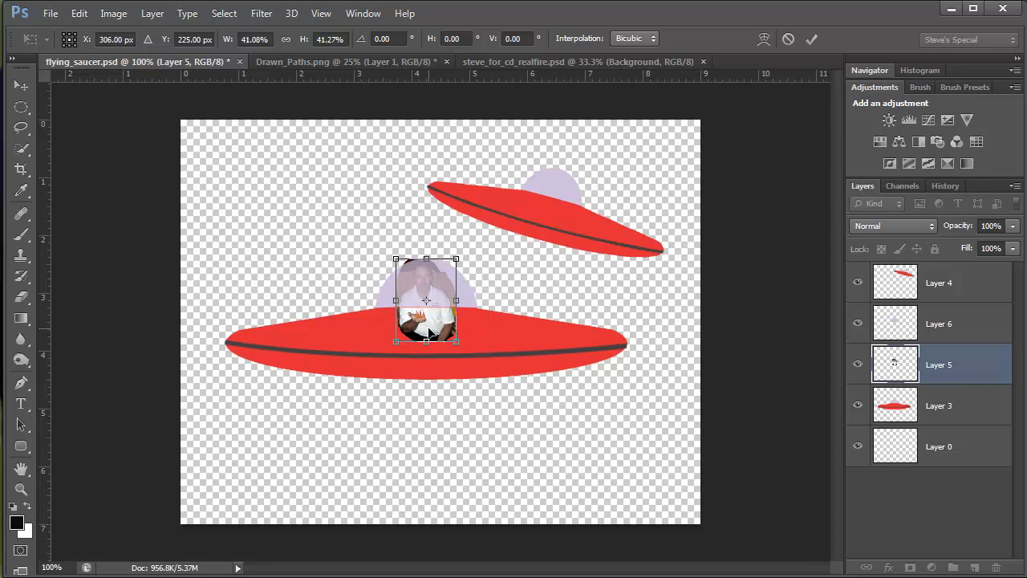
Step: Nudge the scaled man 5 px down and 4 px right within the dome and apply the transformation
key("Down")
key("Down")
key("Down")
key("Down")
key("Down")
key("Right")
key("Right")
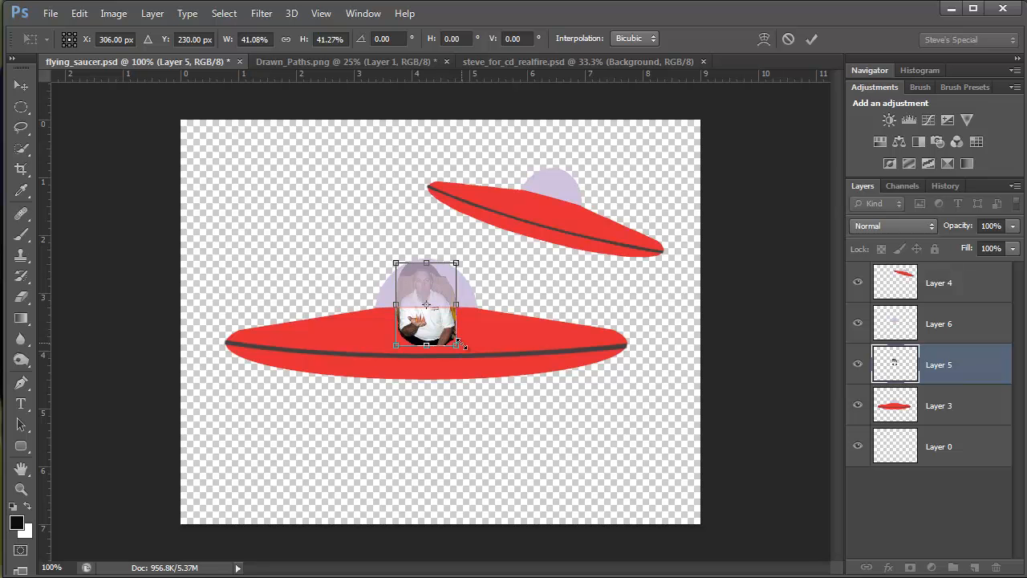
key("Right")
key("Right")
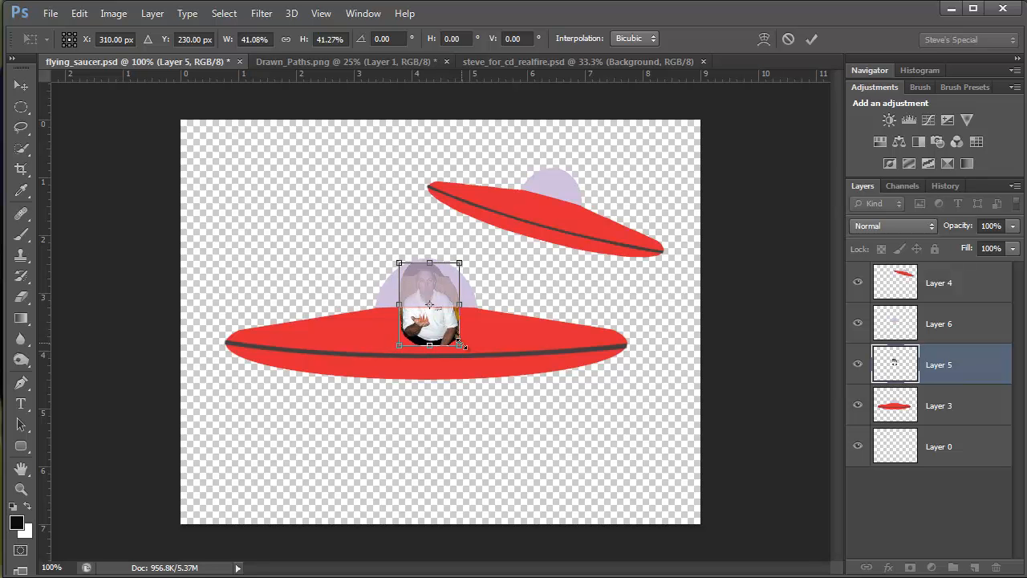
key("Return")
key("w")
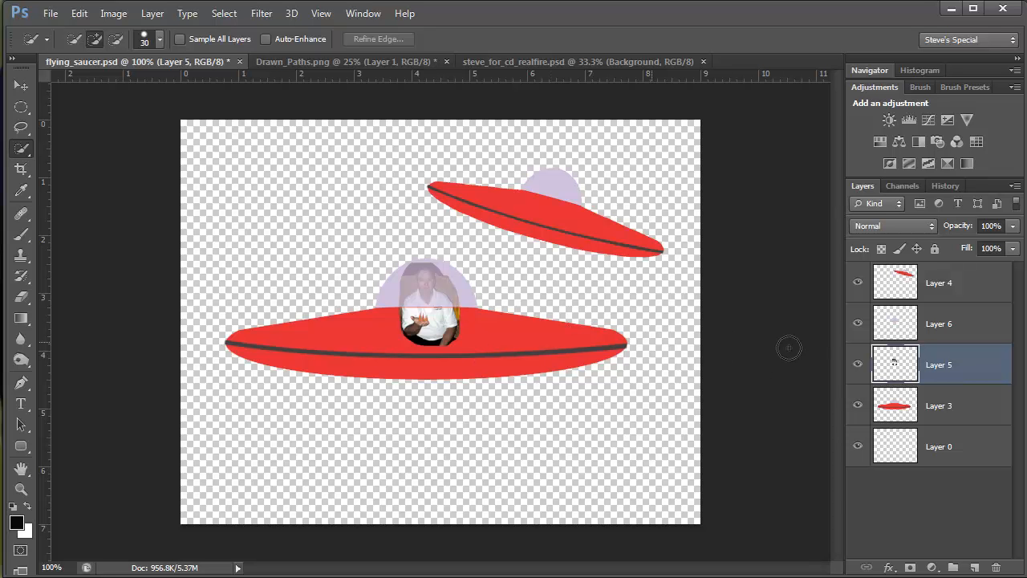
Step: Hide Layer 6 and erase the chair and background around the man's head and shoulders on Layer 5 with a 9 px eraser
left_click(857, 324)
left_click(435, 304, "ctrl")
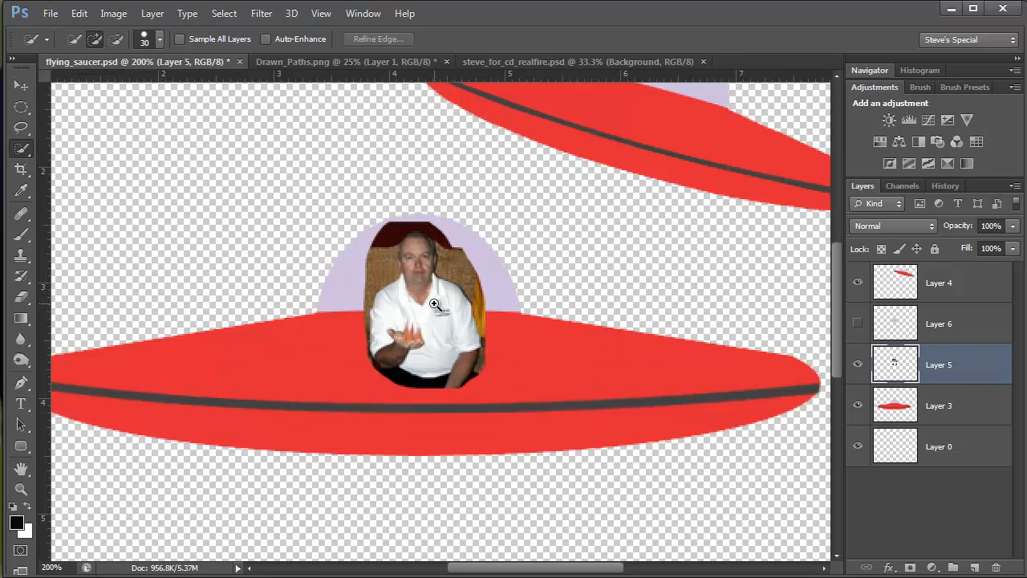
left_click(434, 303, "ctrl")
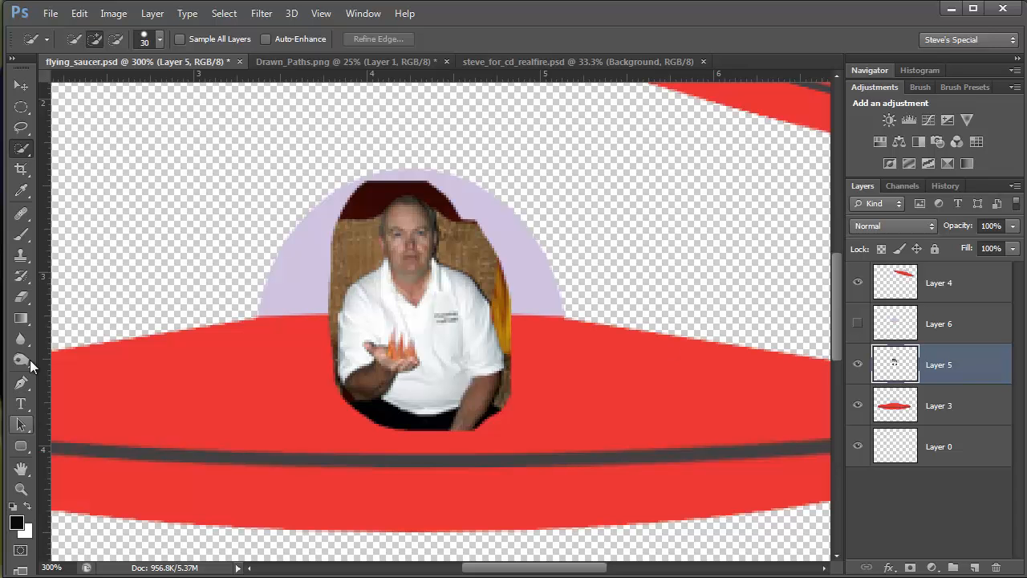
left_click(21, 296)
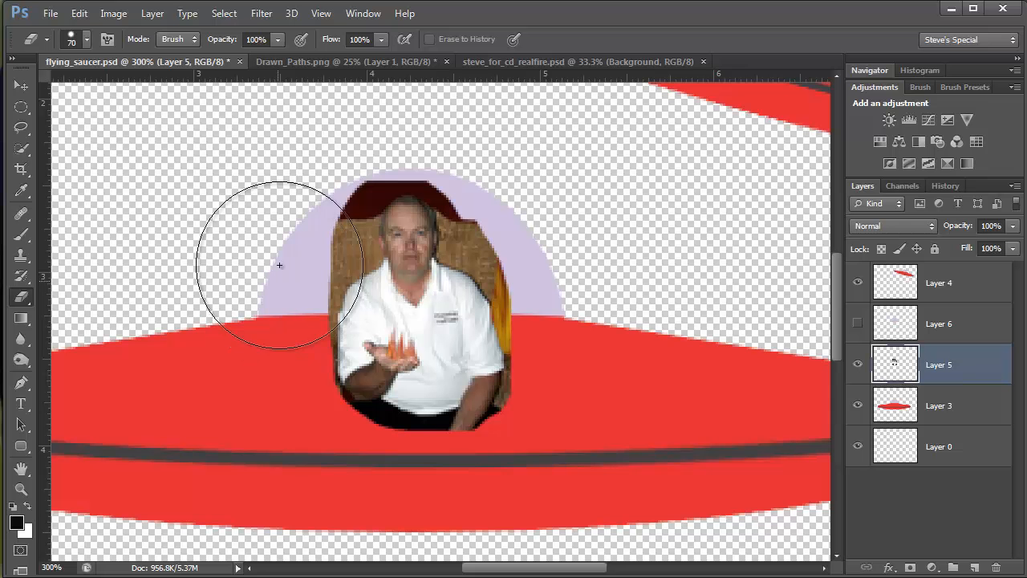
key("[")
key("[")
key("[")
key("[")
key("[")
key("[")
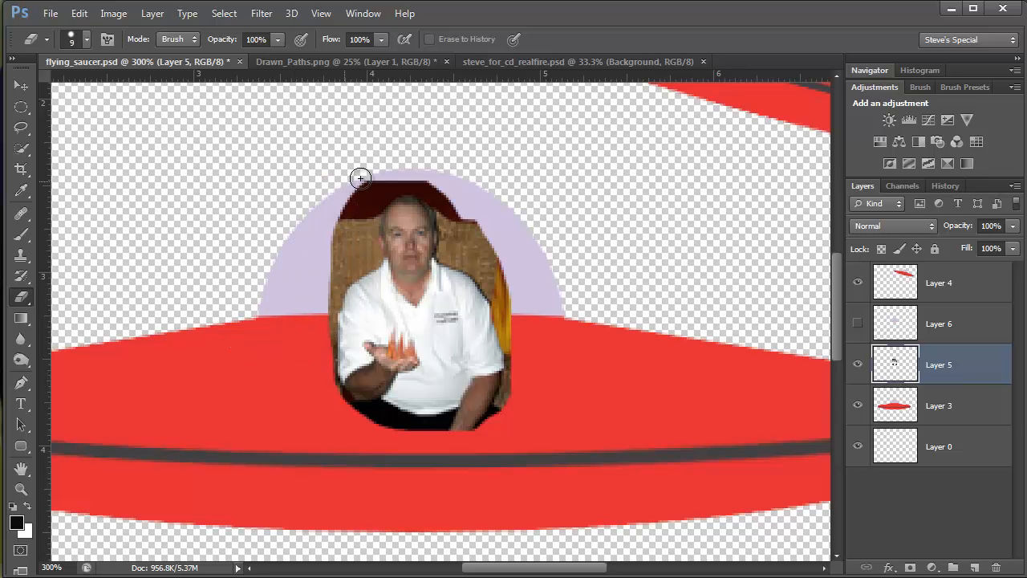
mouse_move(380, 179)
left_mouse_down()
mouse_move(348, 224)
mouse_move(386, 180)
mouse_move(369, 220)
mouse_move(375, 257)
mouse_move(314, 307)
mouse_move(361, 263)
mouse_move(329, 313)
mouse_move(324, 400)
mouse_move(312, 316)
mouse_move(345, 243)
mouse_move(361, 235)
mouse_move(341, 255)
mouse_move(342, 226)
mouse_move(329, 233)
mouse_move(342, 197)
left_mouse_up()
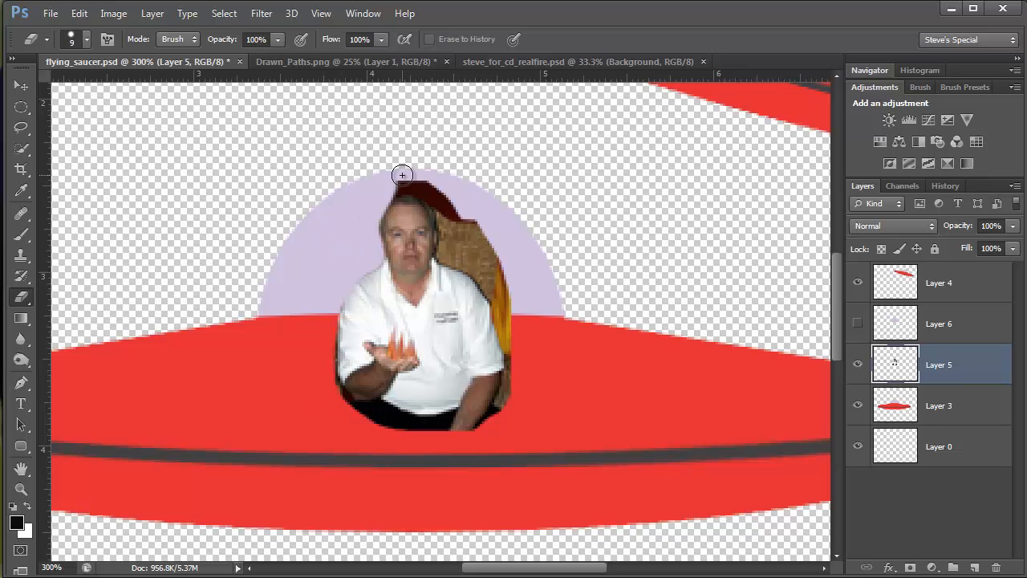
mouse_move(403, 175)
left_mouse_down()
mouse_move(383, 191)
mouse_move(421, 182)
mouse_move(456, 208)
mouse_move(439, 189)
mouse_move(401, 179)
mouse_move(440, 191)
mouse_move(456, 231)
mouse_move(441, 197)
mouse_move(385, 187)
mouse_move(434, 211)
mouse_move(431, 194)
mouse_move(443, 199)
mouse_move(446, 254)
mouse_move(487, 278)
mouse_move(528, 342)
mouse_move(483, 276)
mouse_move(522, 369)
mouse_move(531, 346)
left_mouse_up()
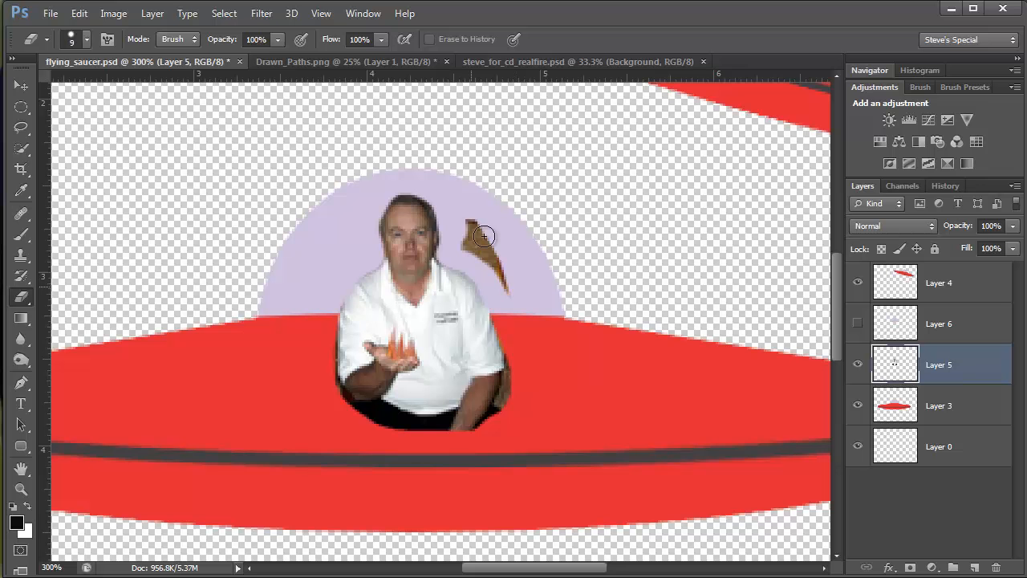
mouse_move(472, 252)
left_mouse_down()
mouse_move(488, 271)
mouse_move(480, 237)
mouse_move(517, 299)
mouse_move(506, 272)
mouse_move(452, 344)
left_mouse_up()
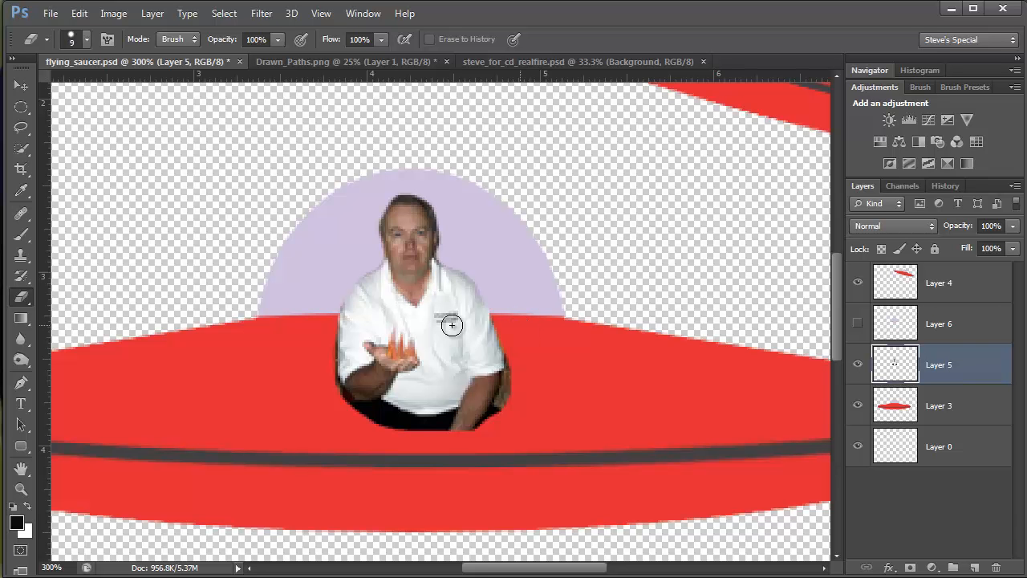
Step: Erase a straight band across the man along the dome's base, and the rest of his body below it with a 25 px eraser
left_click(308, 325, "shift")
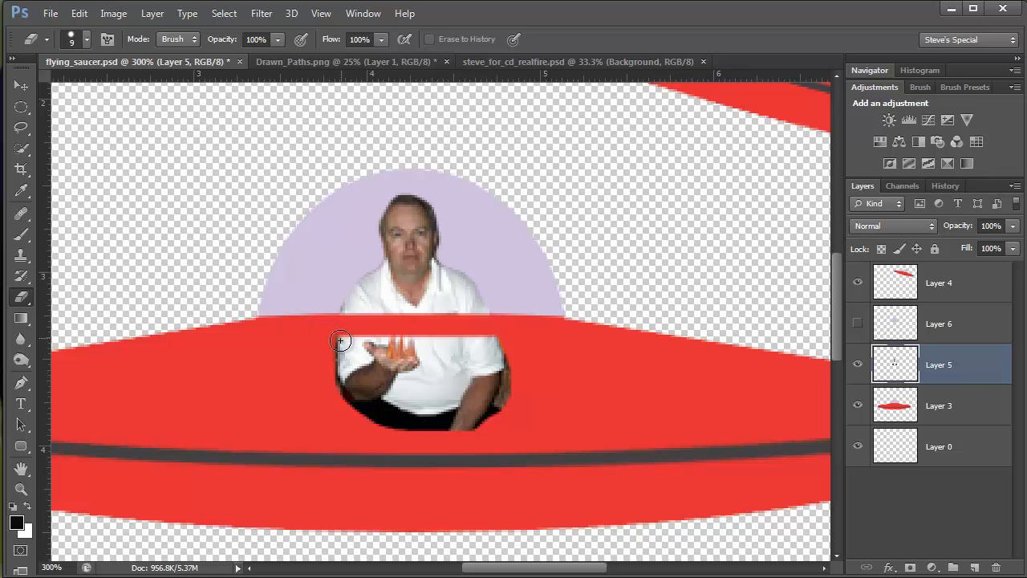
key("bracketright")
key("bracketright")
key("bracketright")
key("bracketright")
left_click(335, 349)
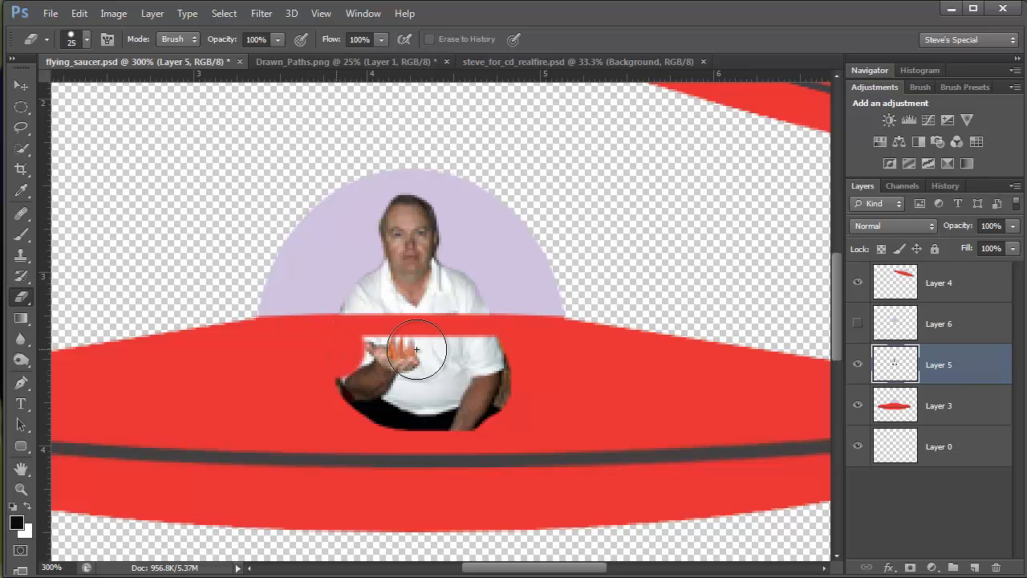
mouse_move(417, 350)
left_mouse_down()
mouse_move(506, 353)
mouse_move(315, 387)
mouse_move(361, 397)
mouse_move(545, 385)
mouse_move(328, 414)
mouse_move(430, 375)
mouse_move(462, 398)
mouse_move(537, 383)
left_mouse_up()
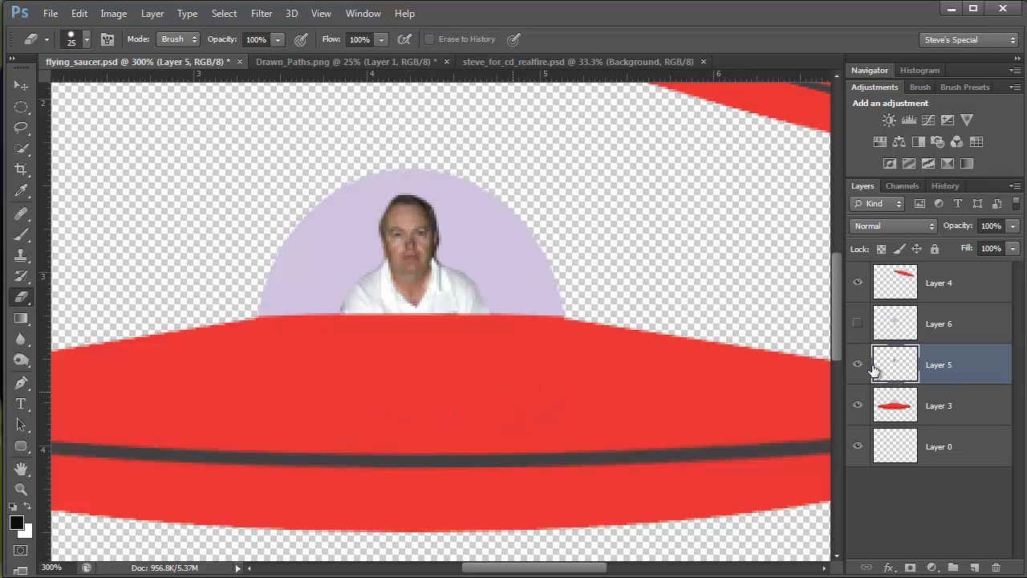
Step: Show the dome's Layer 6 again and set its opacity to 46%
left_click(860, 325)
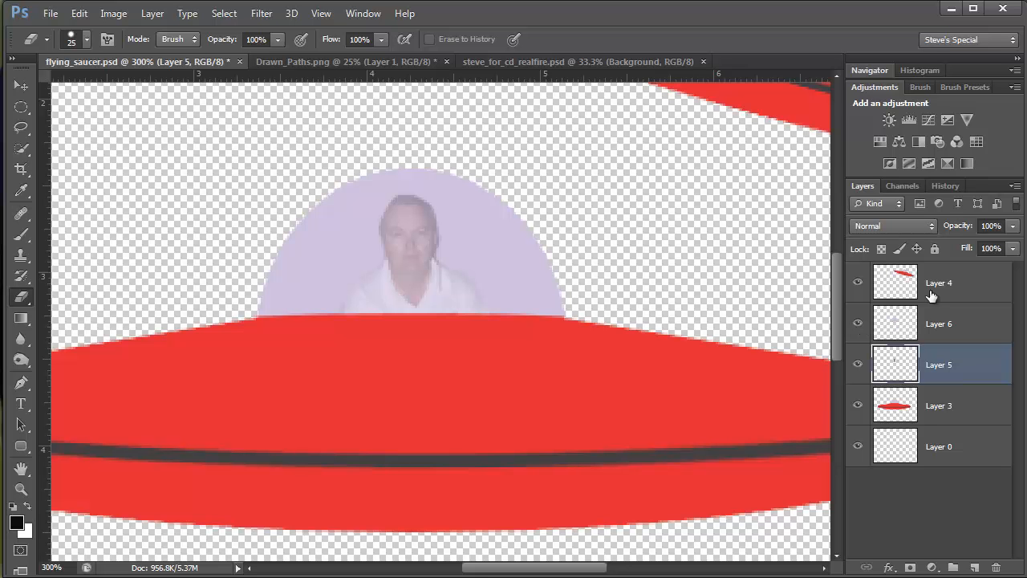
left_click(935, 317)
left_click(1012, 227)
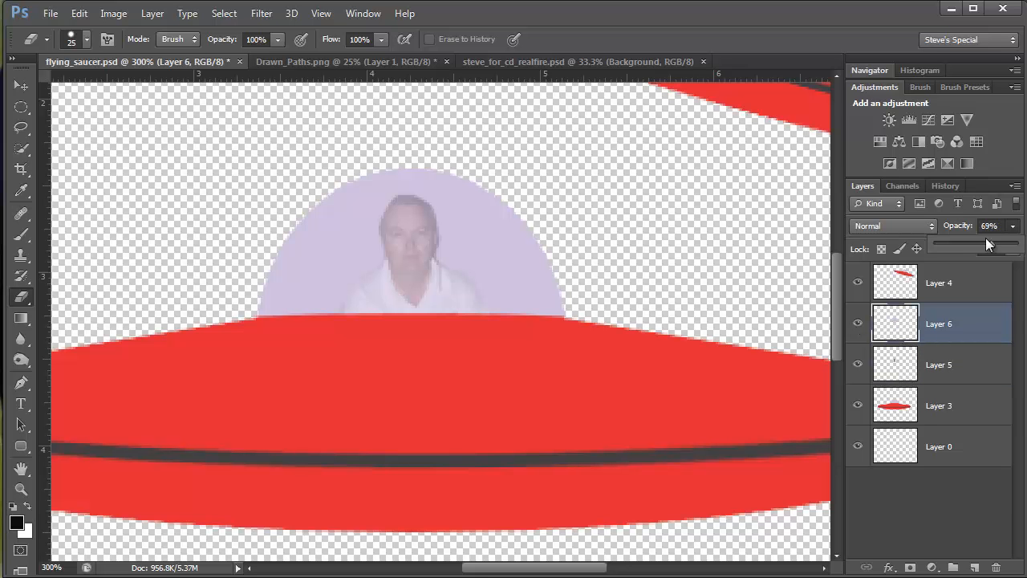
left_click(973, 242)
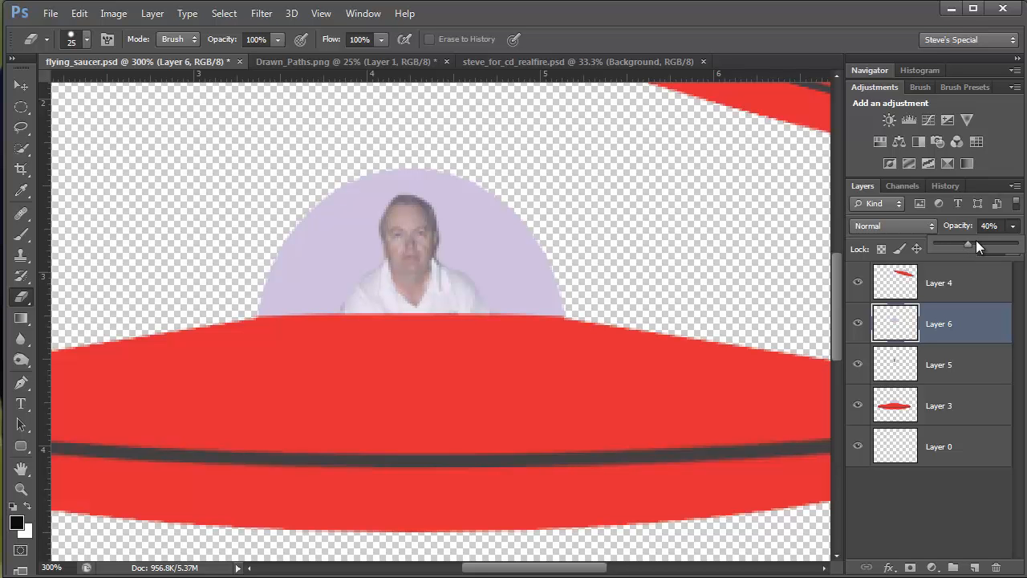
left_click(973, 241)
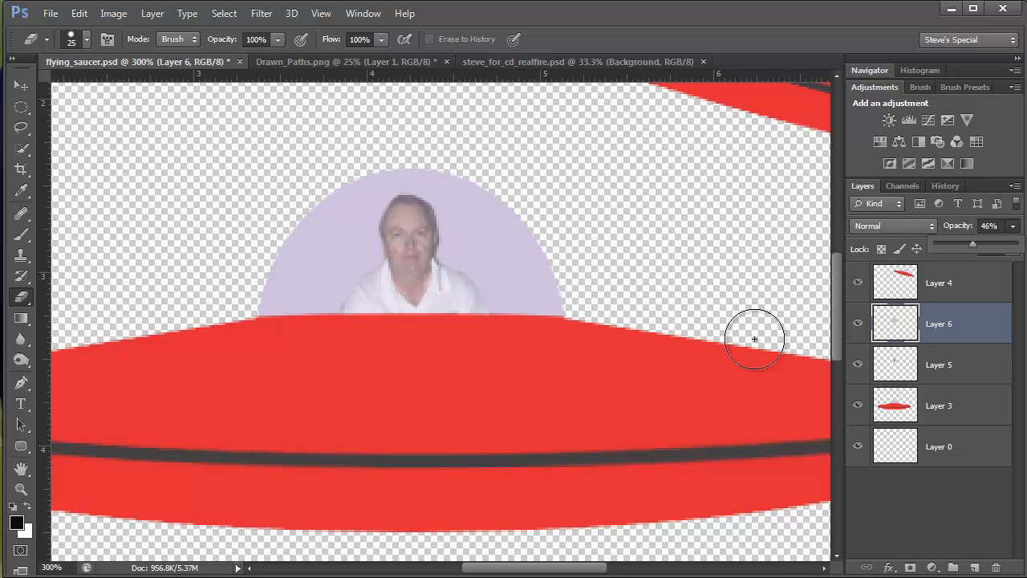
key("ctrl+minus")
key("ctrl+minus")
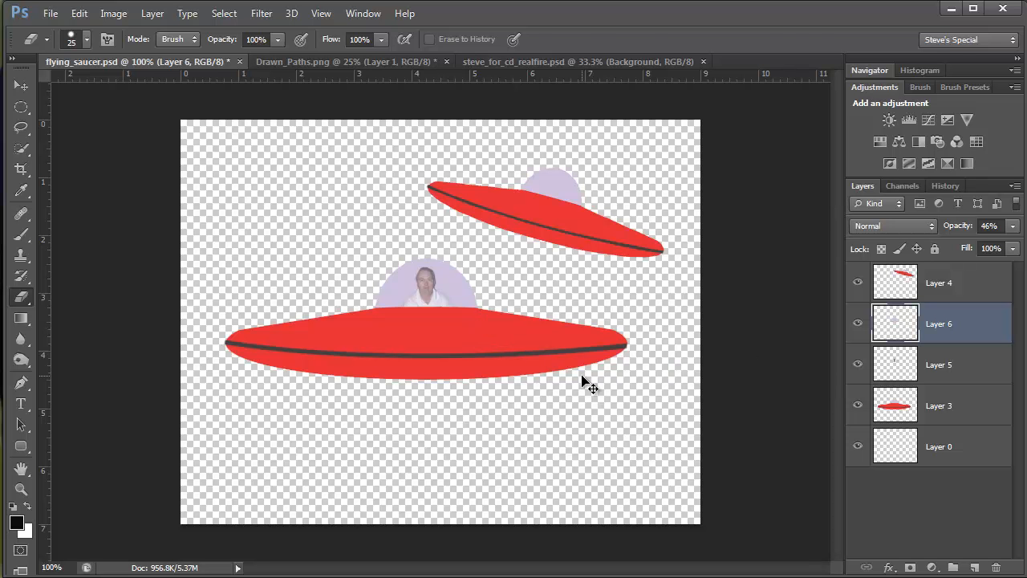
key("ctrl+t")
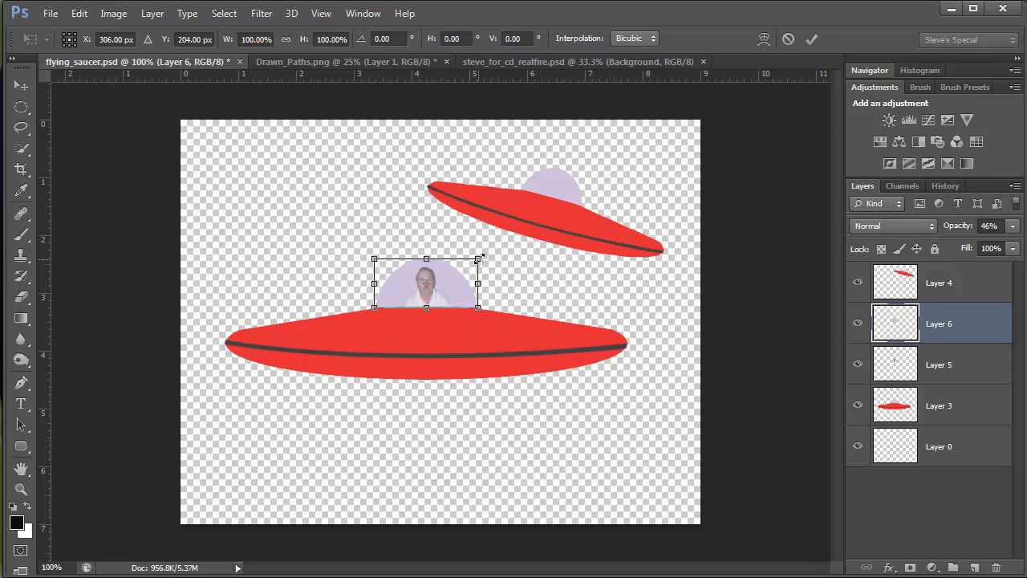
left_click_drag(478, 258, 488, 255)
key("Return")
key("e")
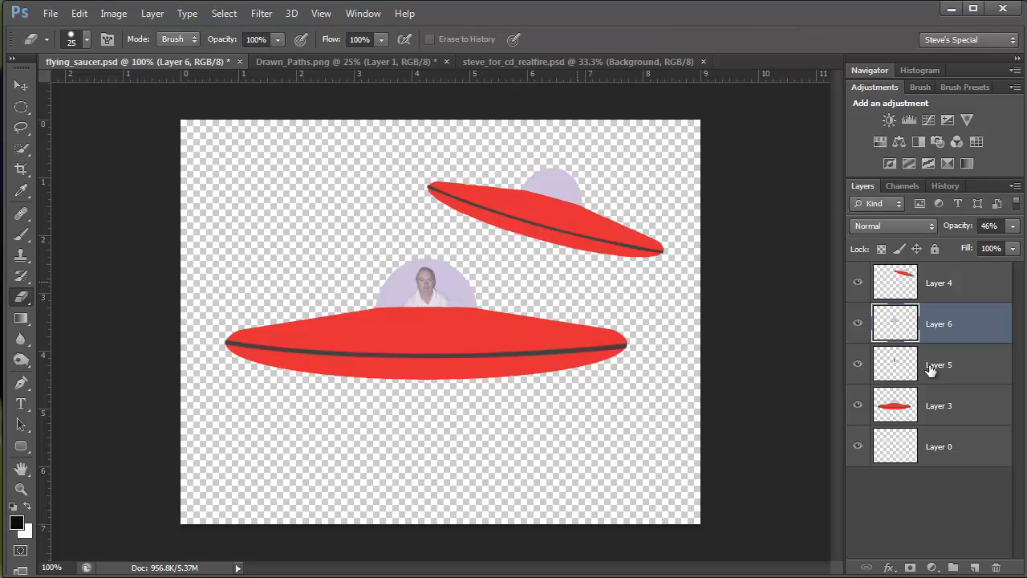
Step: Scale the man on Layer 5 to 127.14% width and 119.23% height, then nudge him slightly to fit the dome
left_click(905, 370)
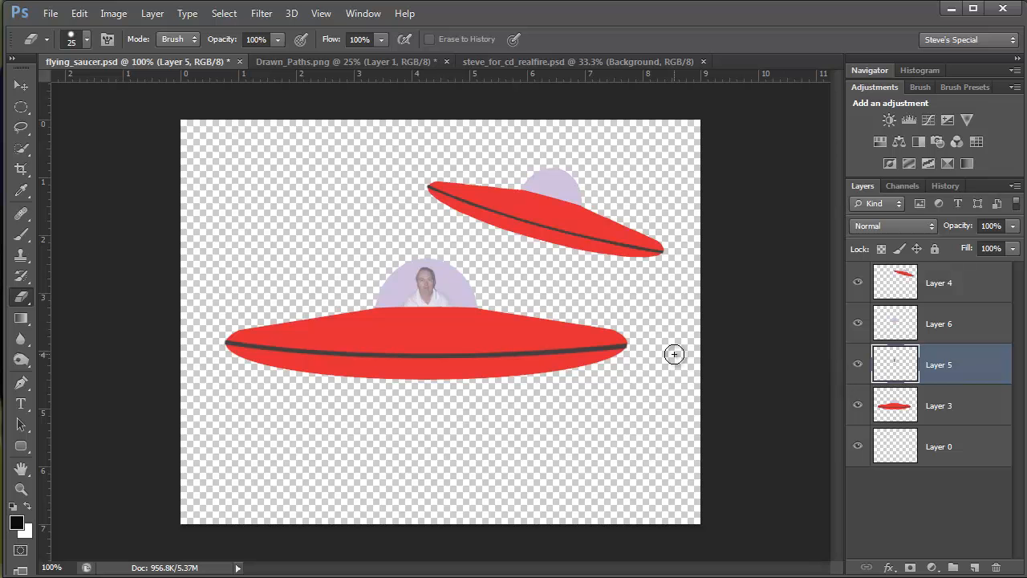
key("ctrl+t")
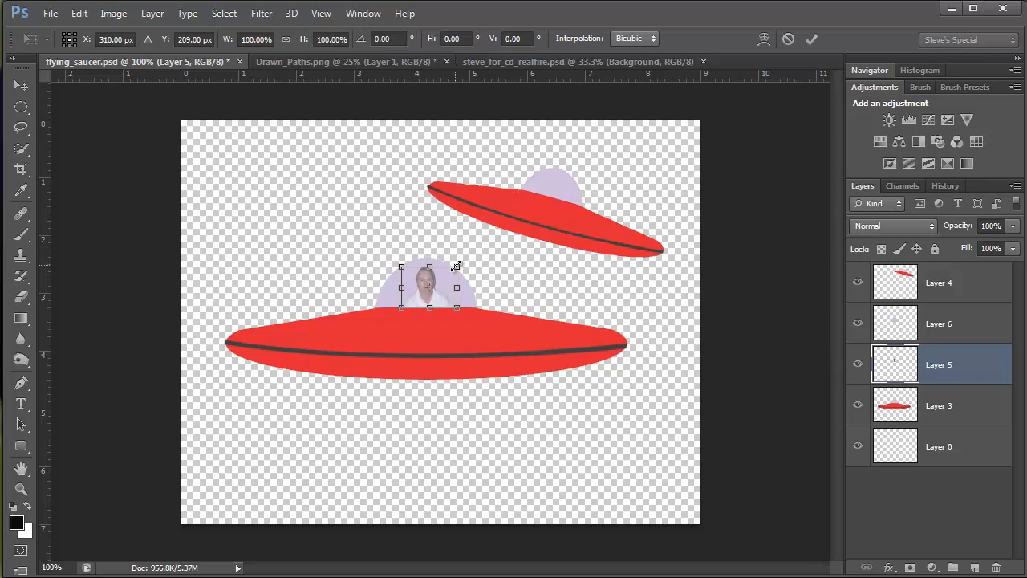
mouse_move(456, 265)
left_mouse_down()
mouse_move(458, 226)
mouse_move(461, 259)
left_mouse_up()
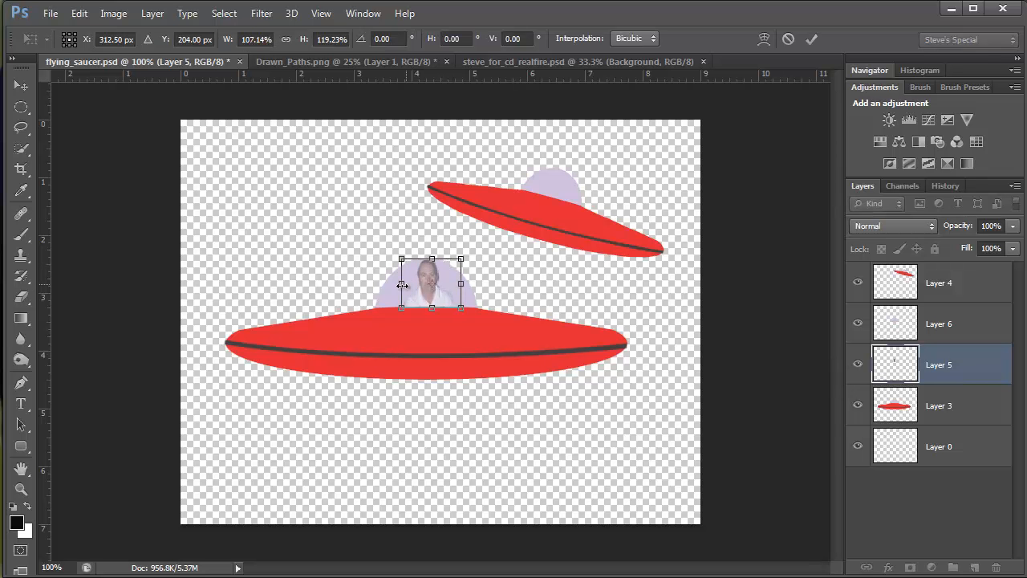
left_click_drag(402, 285, 384, 288)
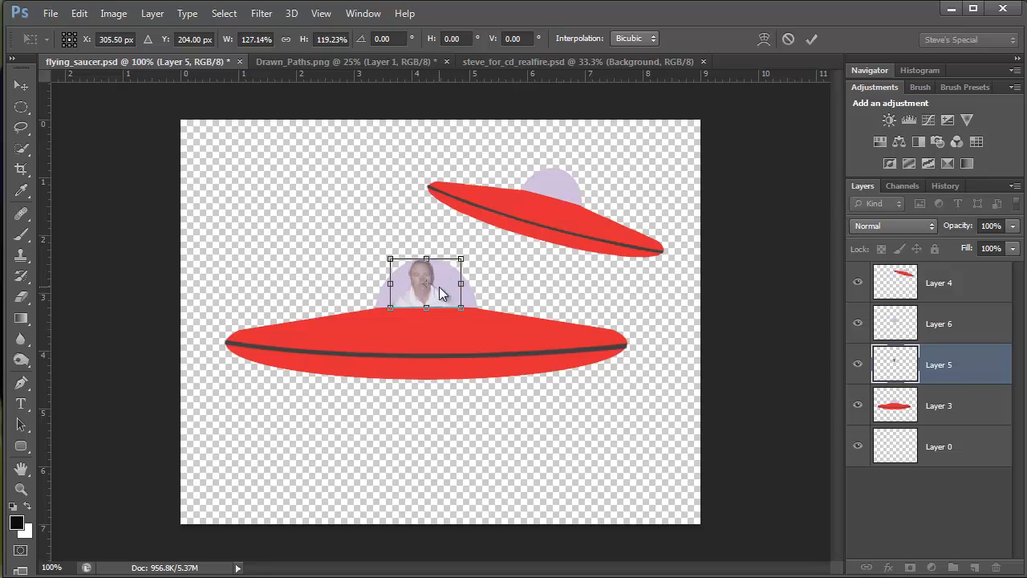
key("Return")
key("e")
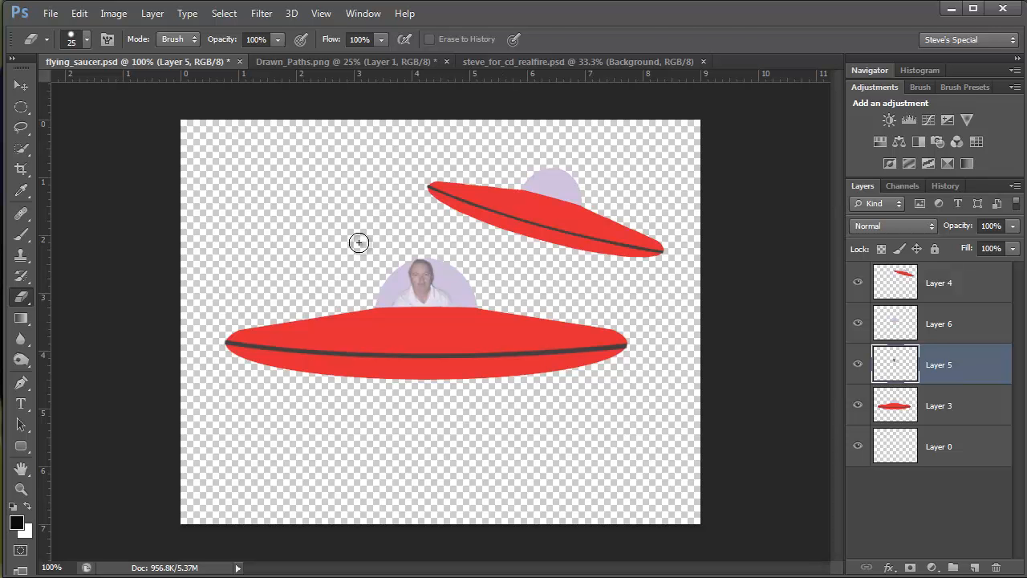
left_click(21, 86)
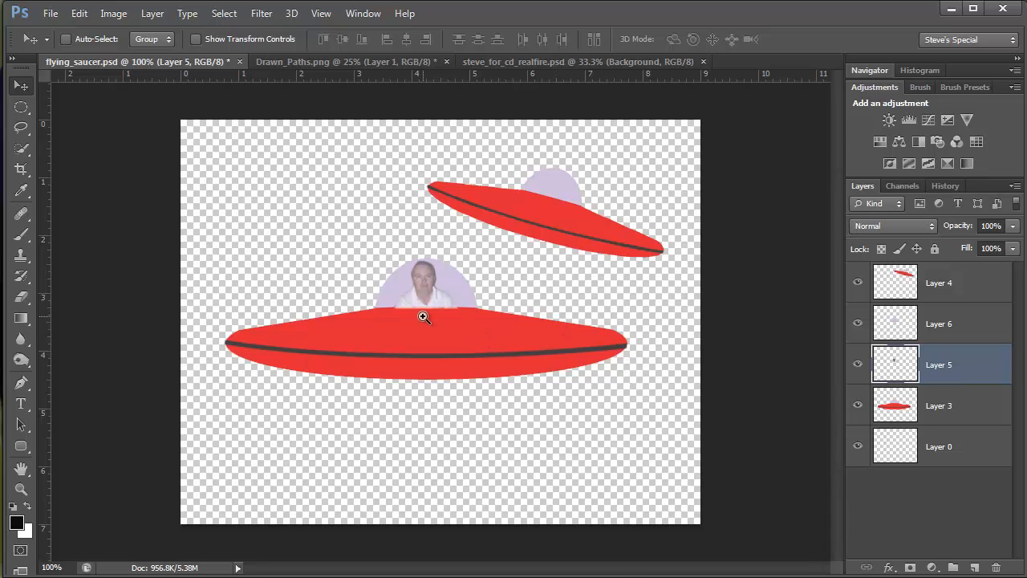
Step: Erase the strip of the man's shirt overlapping the saucer body along the dome's base with an 8 px eraser
scroll(425, 314, "up", 2)
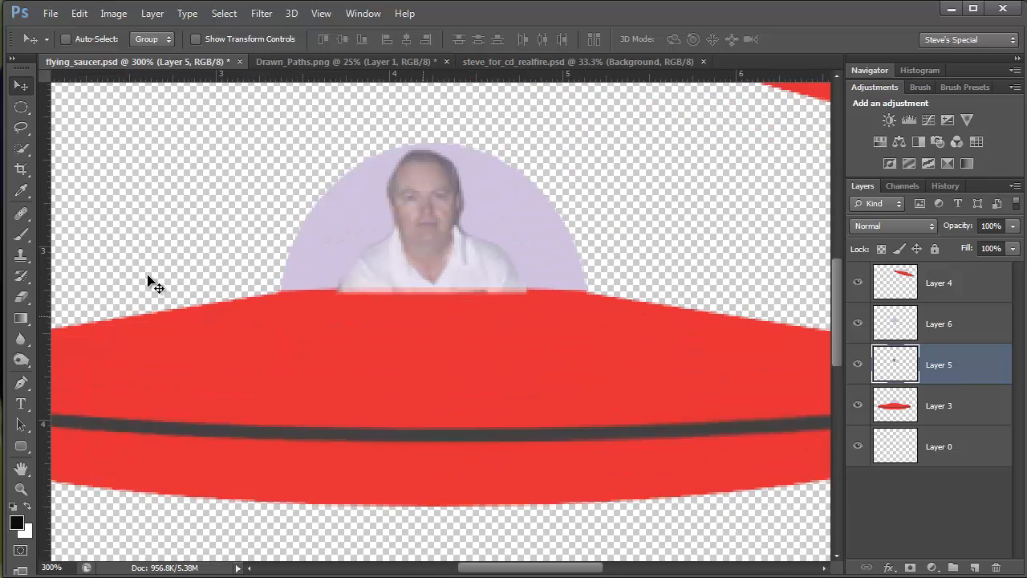
left_click(22, 296)
key("bracketleft")
key("bracketleft")
key("bracketleft")
key("bracketleft")
key("bracketleft")
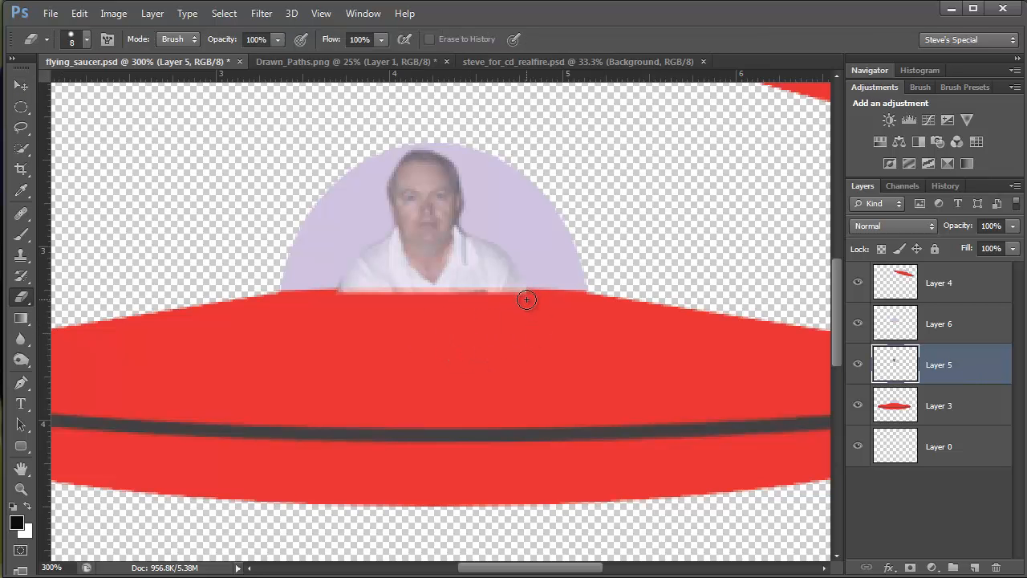
left_click(329, 299, "shift")
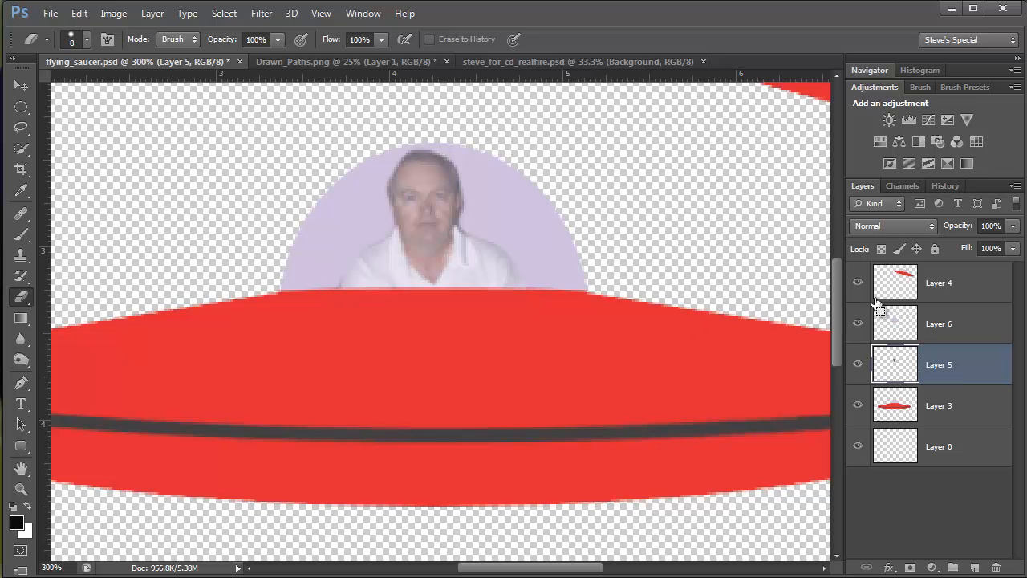
Step: Make Layer 6 active and hide Layer 4 and Layer 0, leaving only the large saucer's layers visible
key("ctrl+minus")
key("ctrl+minus")
key("ctrl+minus")
key("ctrl+minus")
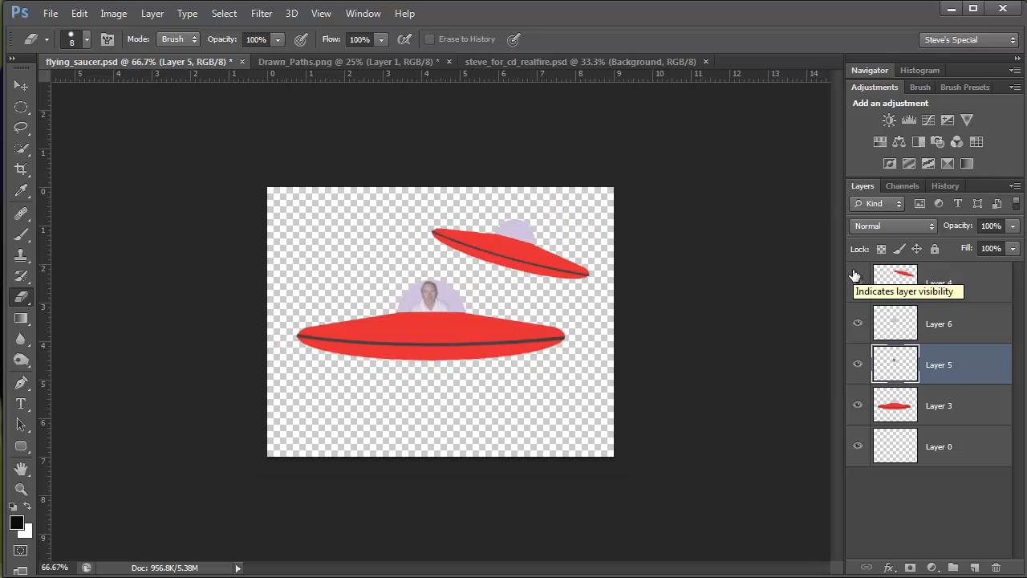
key("ctrl+0")
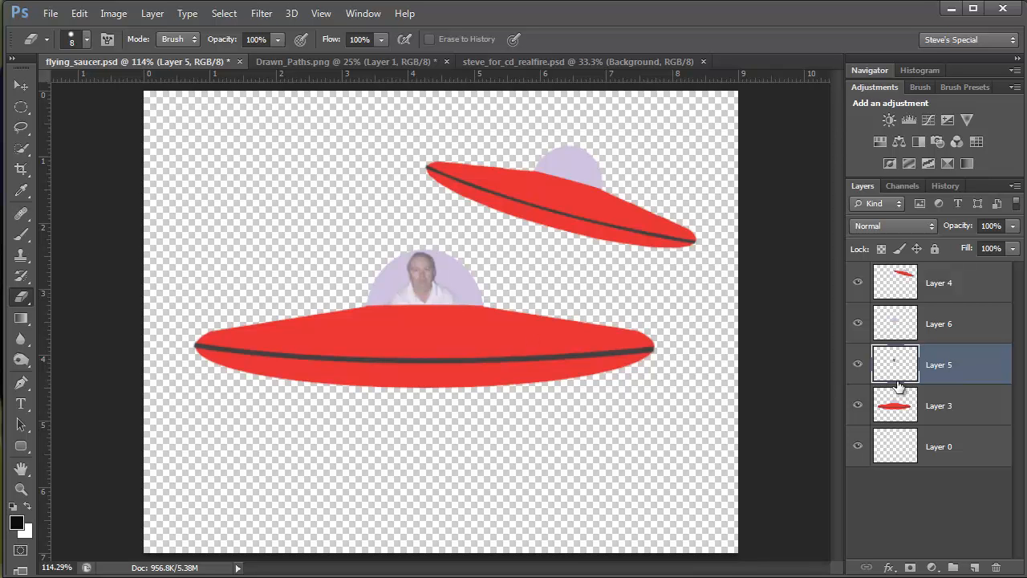
left_click_drag(899, 387, 896, 329)
left_click(895, 327)
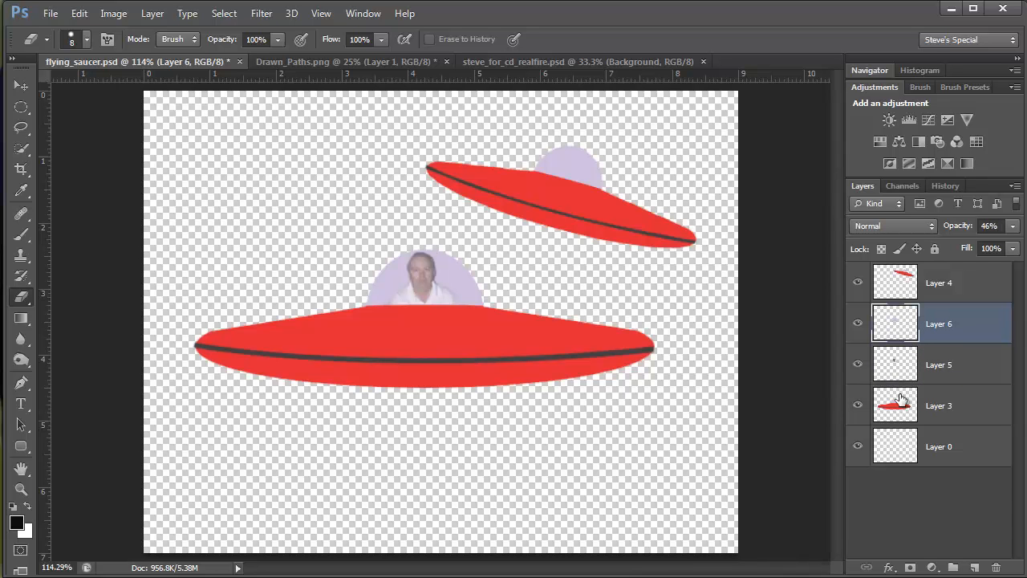
left_click(858, 282)
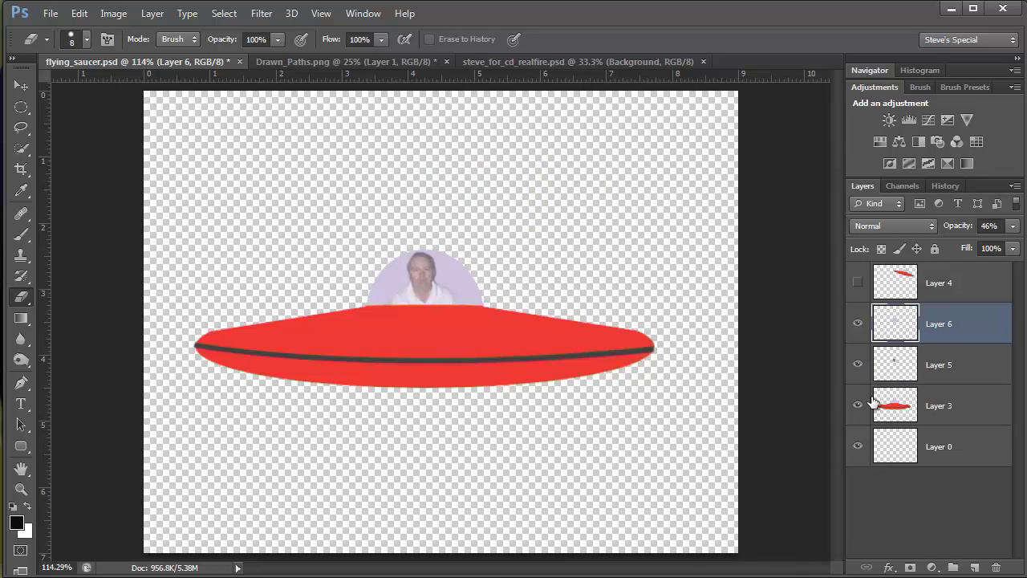
left_click(858, 446)
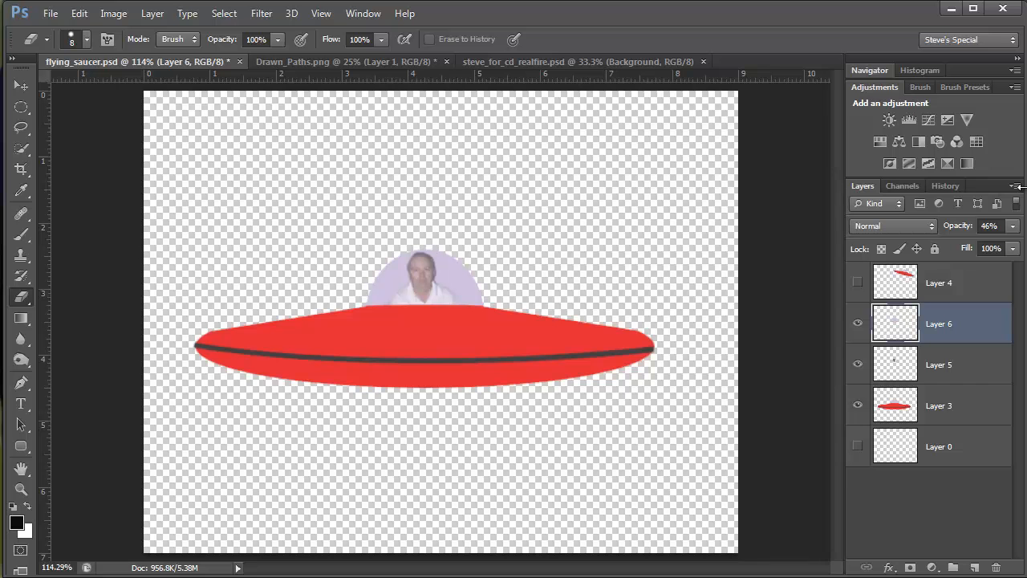
Step: Merge the visible dome, man and saucer layers into one layer
left_click_drag(1018, 186, 764, 190)
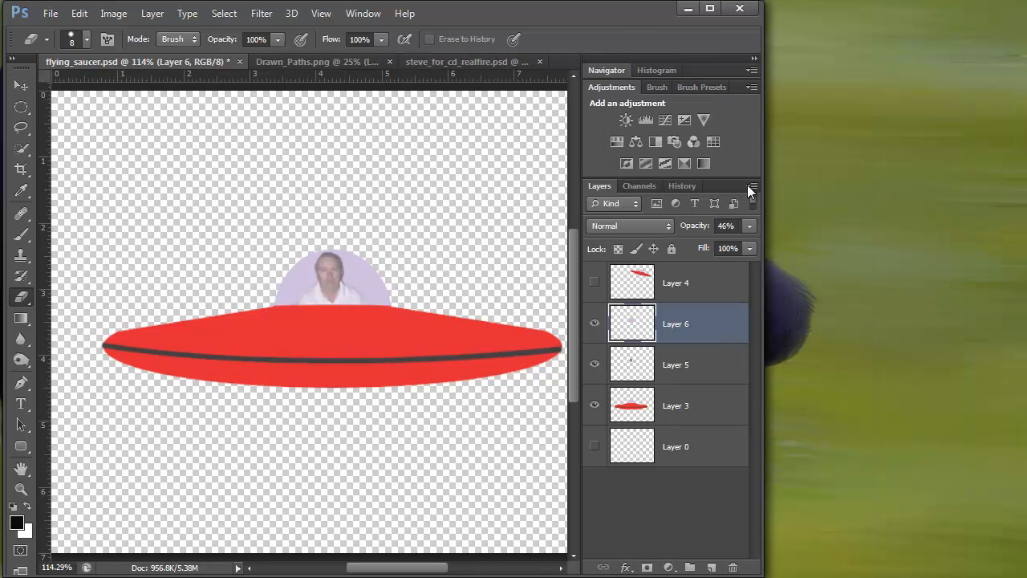
left_click(751, 185)
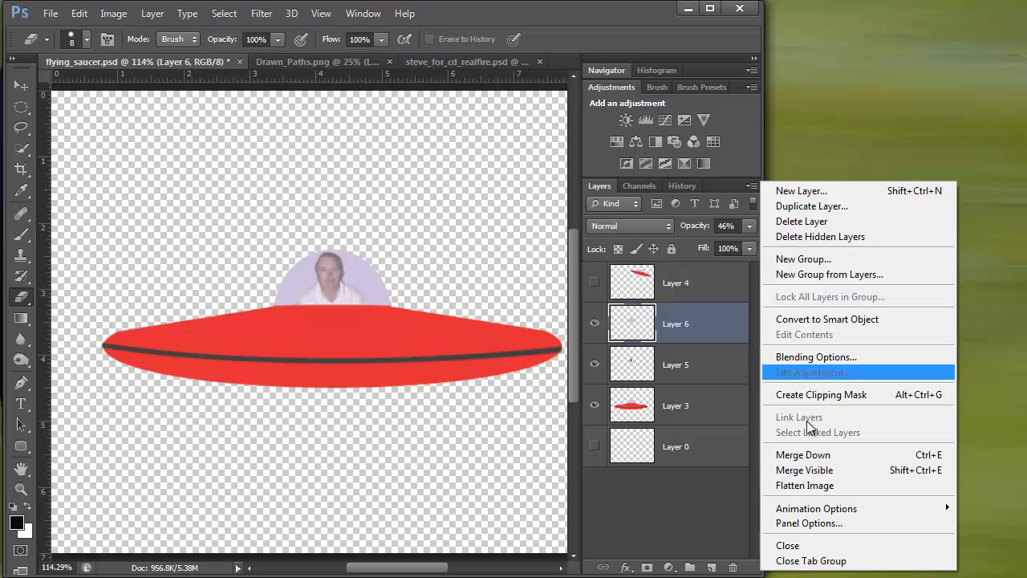
left_click(813, 471)
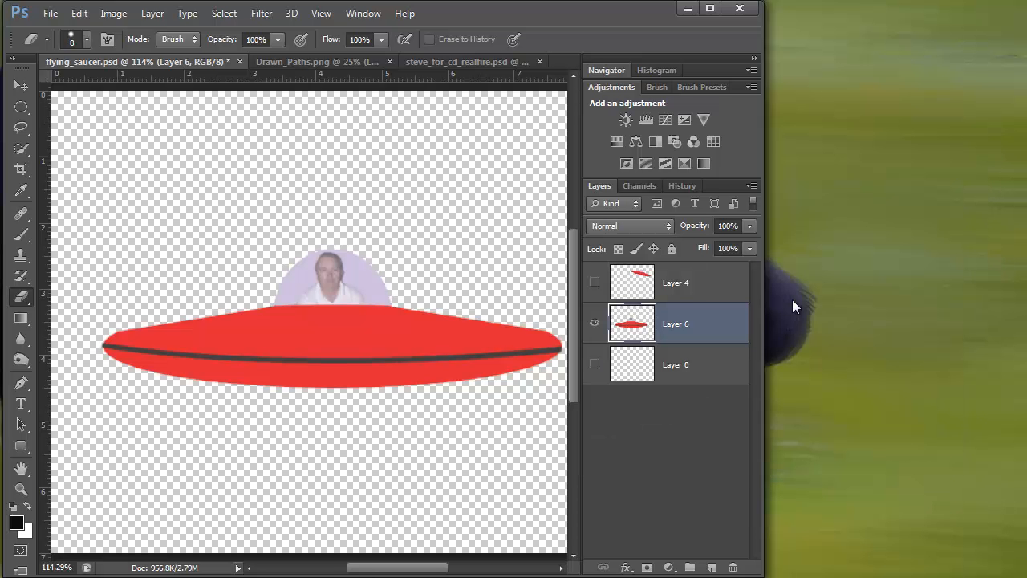
left_click_drag(759, 323, 1021, 346)
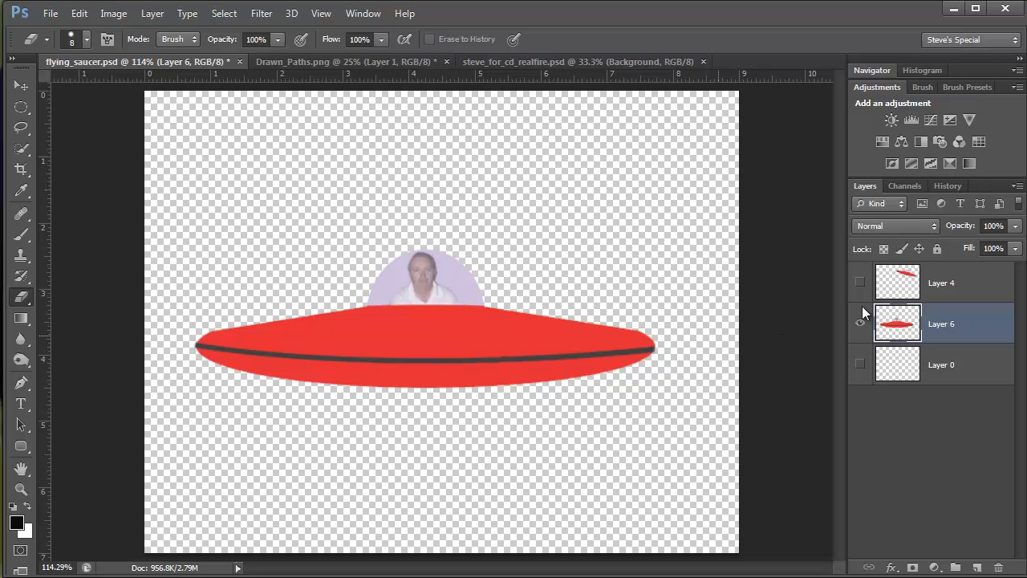
Step: Show the small tilted saucer's Layer 4 again and duplicate it
left_click(860, 326)
left_click(860, 325)
left_click(861, 284)
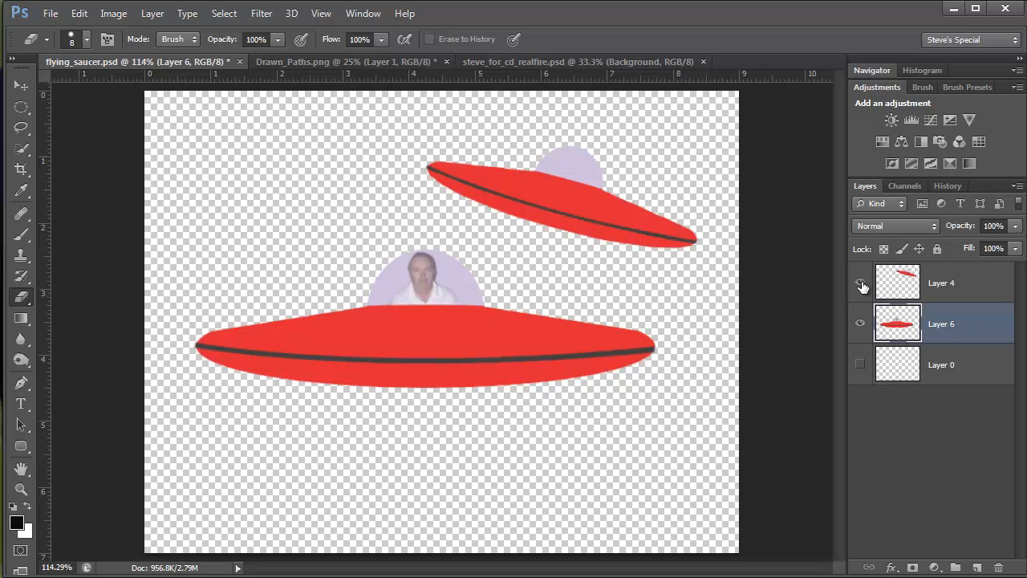
left_click(861, 366)
left_click(905, 285)
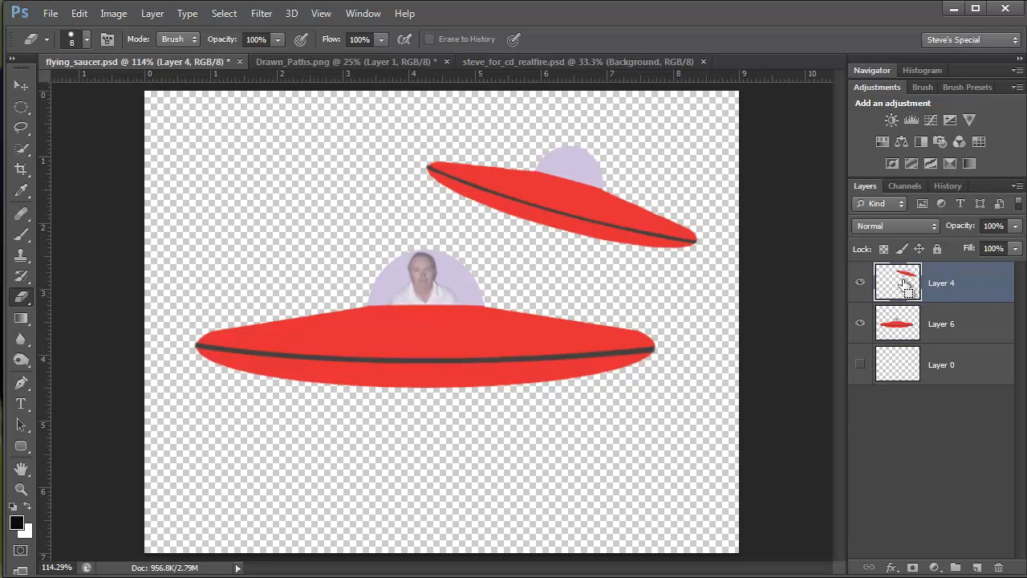
key("ctrl+j")
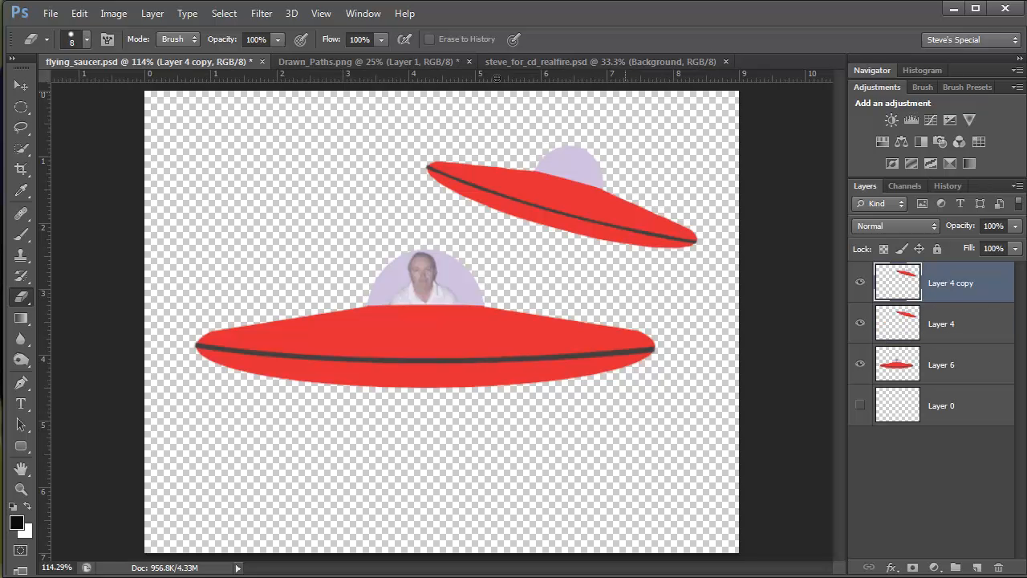
Step: Apply a Motion Blur to Layer 4 copy with a 38° angle and a distance of 233 pixels
left_click(267, 16)
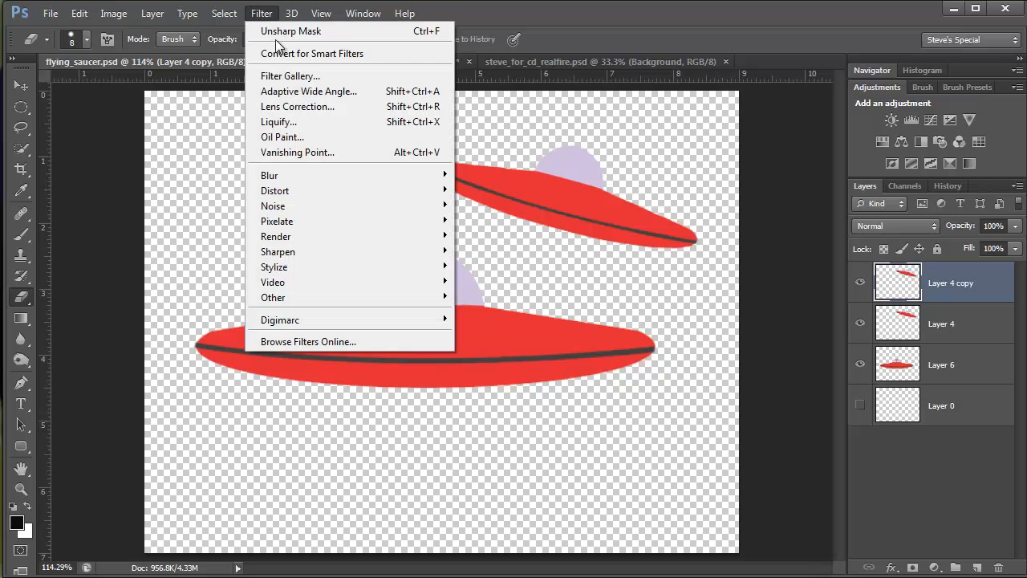
mouse_move(297, 178)
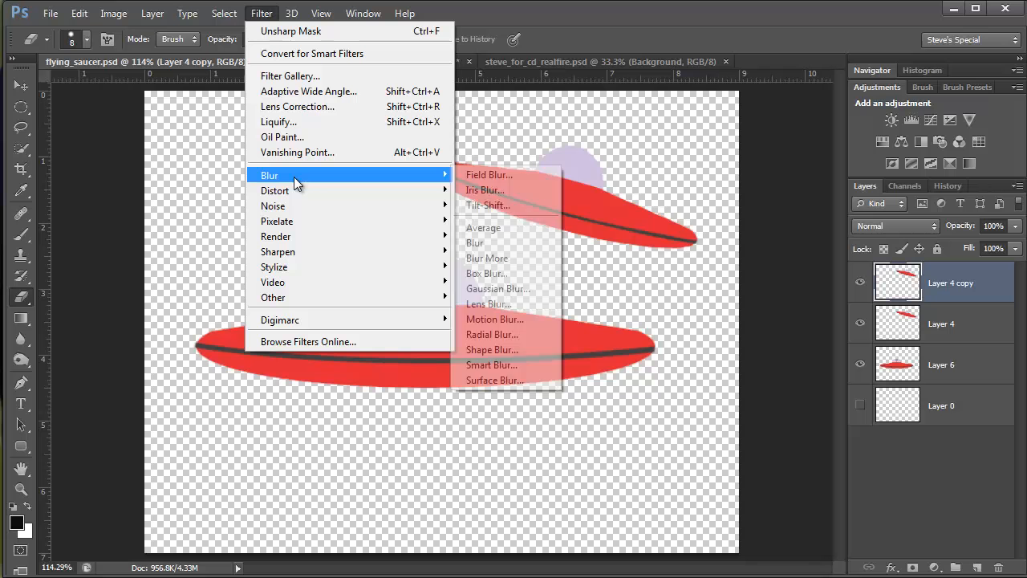
left_click(498, 320)
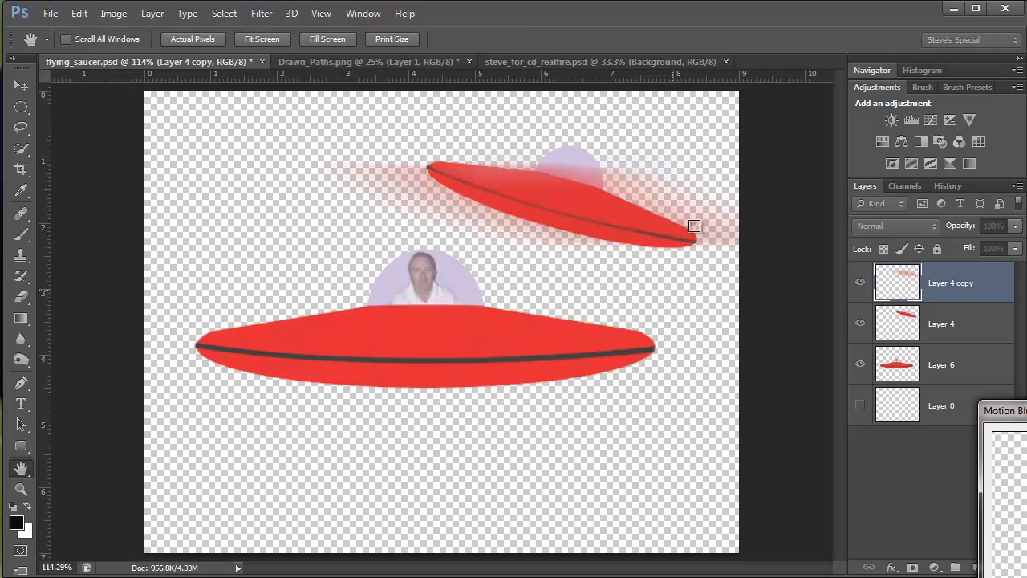
left_click_drag(995, 411, 779, 168)
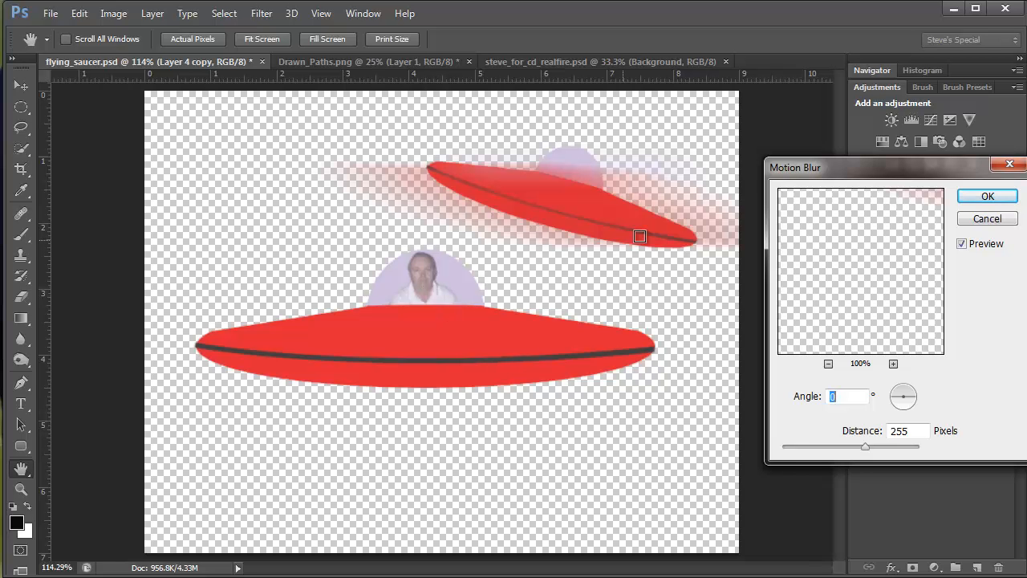
left_click_drag(892, 398, 894, 405)
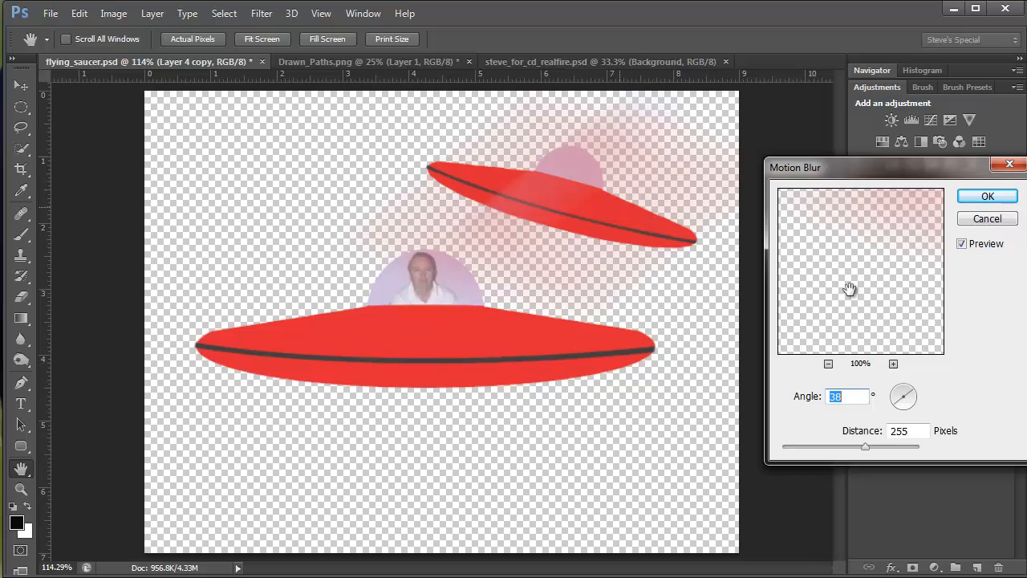
left_click(830, 448)
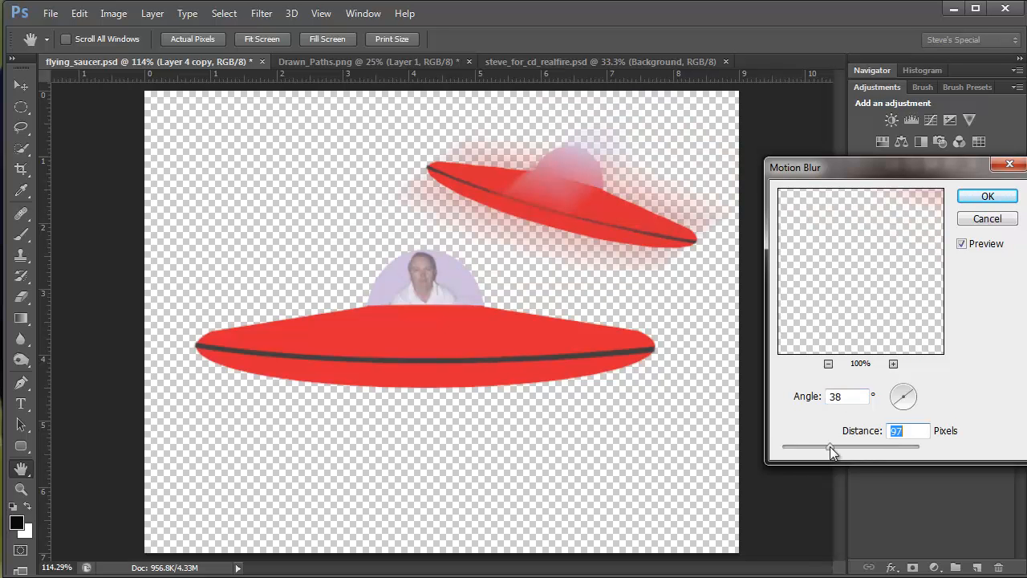
left_click_drag(882, 446, 861, 451)
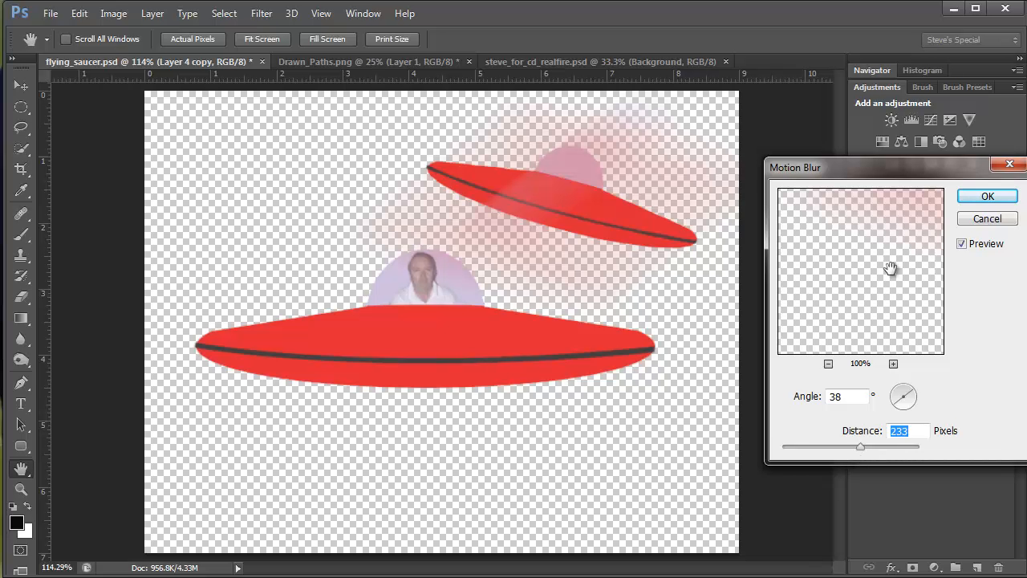
left_click(985, 198)
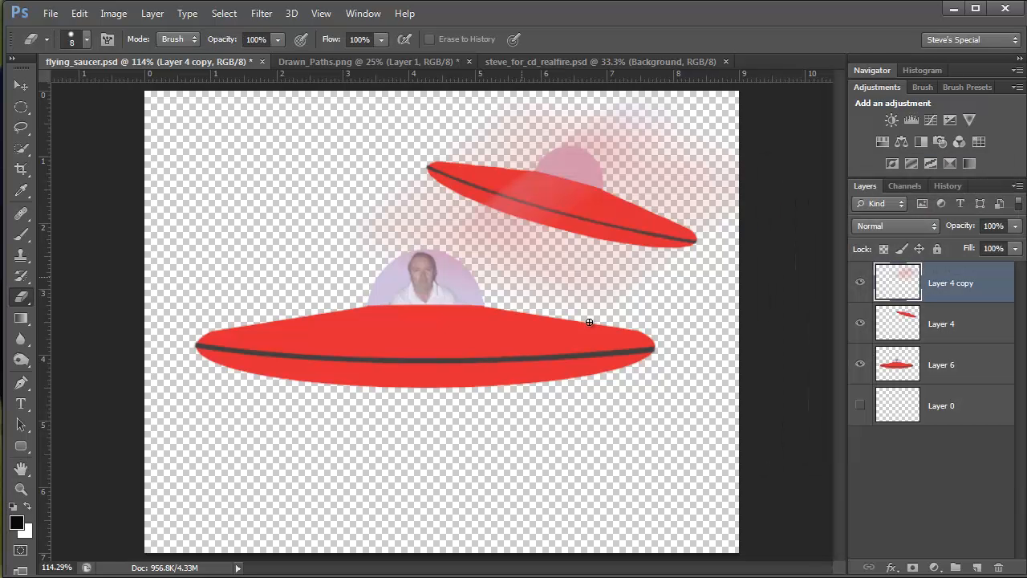
Step: Show Layer 0 and fill it with the white background colour
left_click(859, 410)
left_click(899, 406)
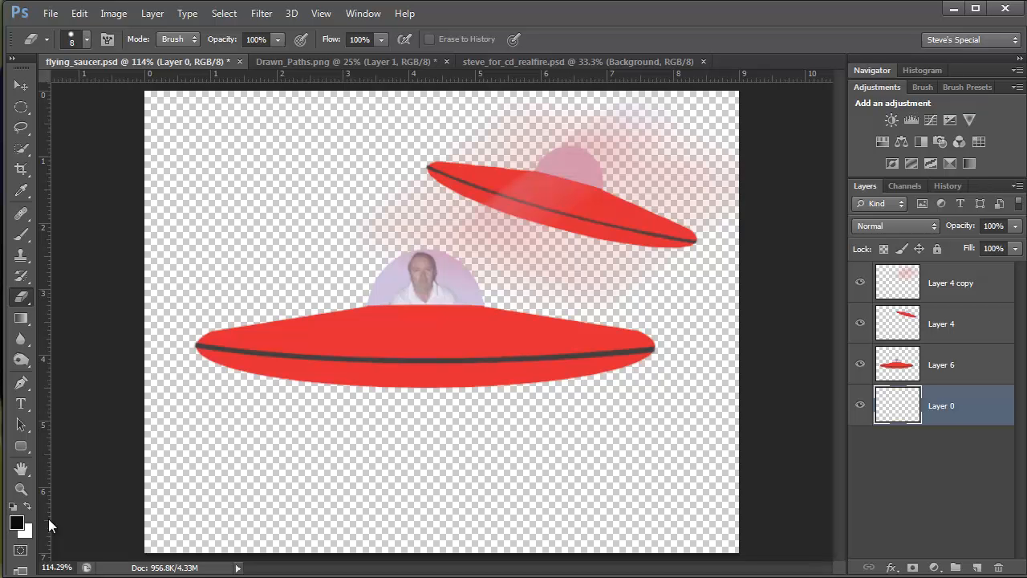
key("ctrl+BackSpace")
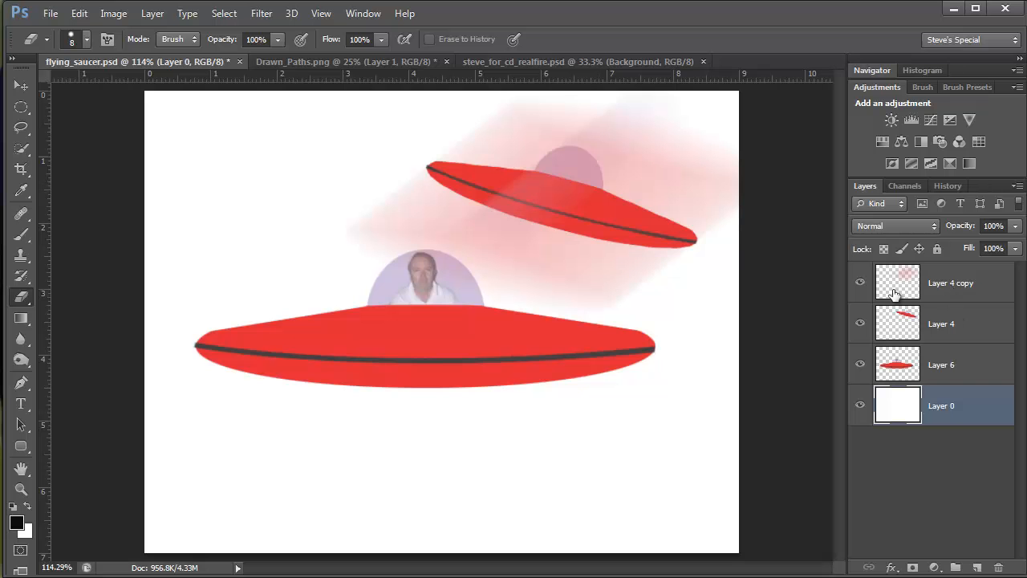
Step: Move the blurred Layer 4 copy beneath Layer 4 in the layer order
left_click_drag(905, 289, 910, 347)
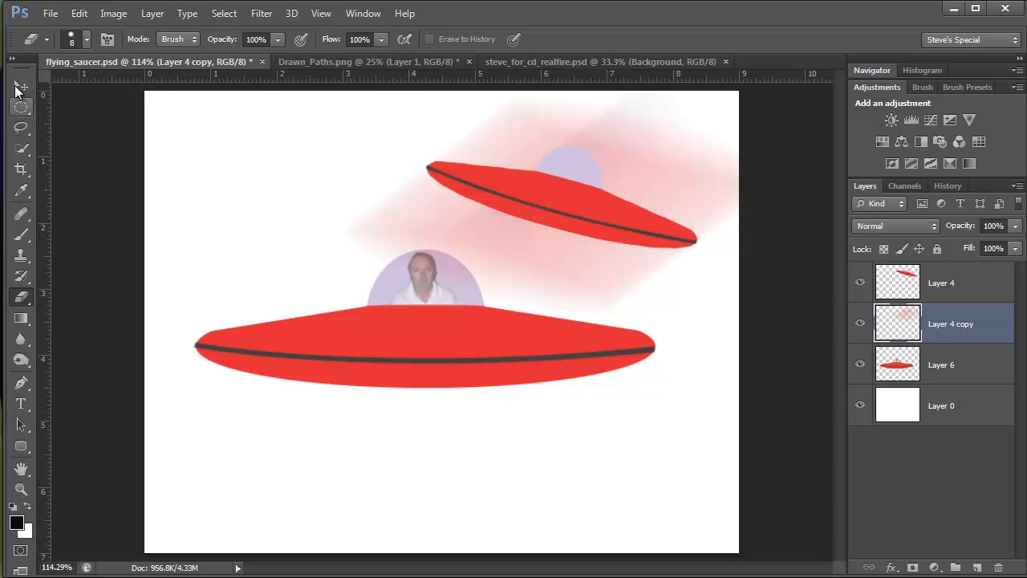
Step: Move the blurred Layer 4 copy up and right, and shift the small saucer on Layer 4 down and left
left_click(18, 87)
left_click_drag(523, 254, 602, 203)
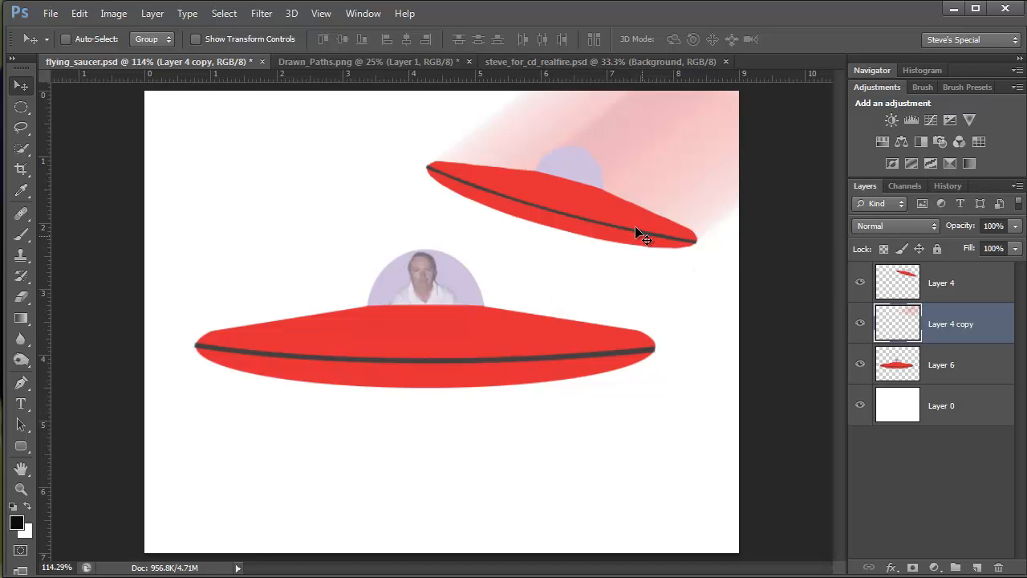
left_click(891, 287)
left_click_drag(554, 238, 495, 253)
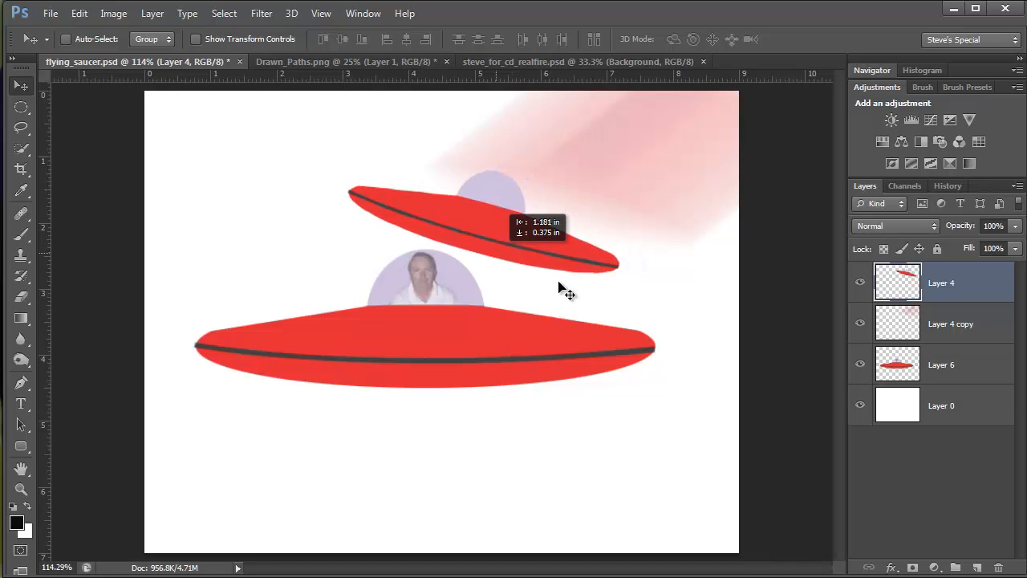
Step: Move the large saucer on Layer 6 to the lower part of the canvas and lower the small saucer into the gap
left_click(895, 375)
left_click_drag(417, 418, 423, 489)
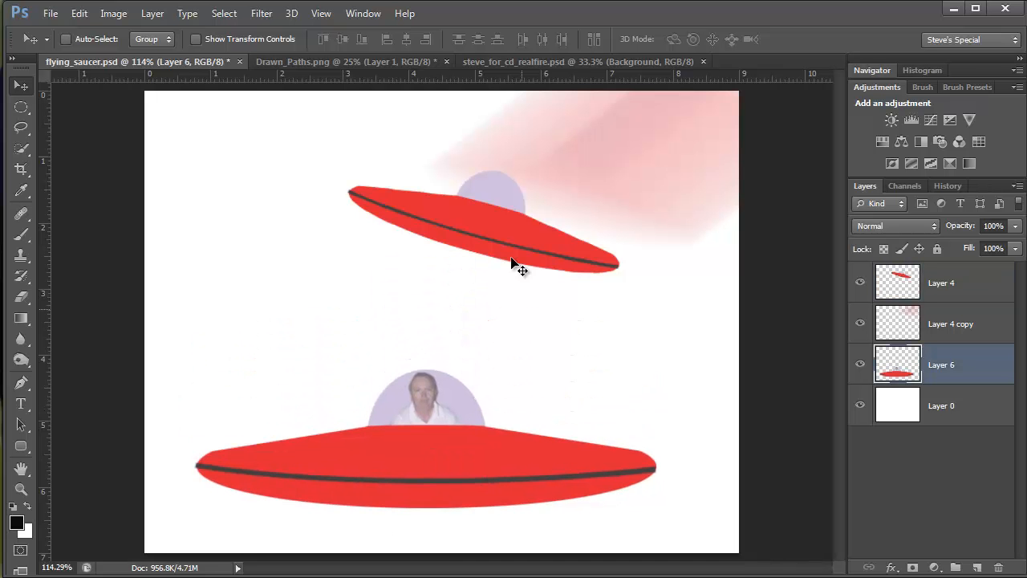
left_click(507, 249, "ctrl")
left_click_drag(507, 249, 481, 294)
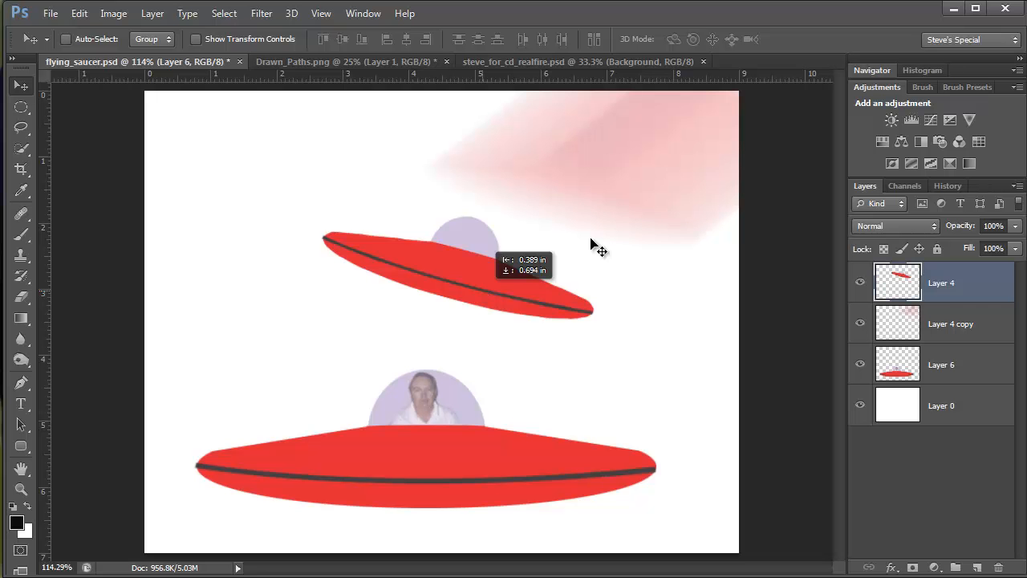
Step: Place the blurred copy behind the small saucer and distort its corners to stretch the trail beyond the canvas's upper-right corner
left_click(624, 198, "ctrl")
left_click_drag(624, 199, 530, 255)
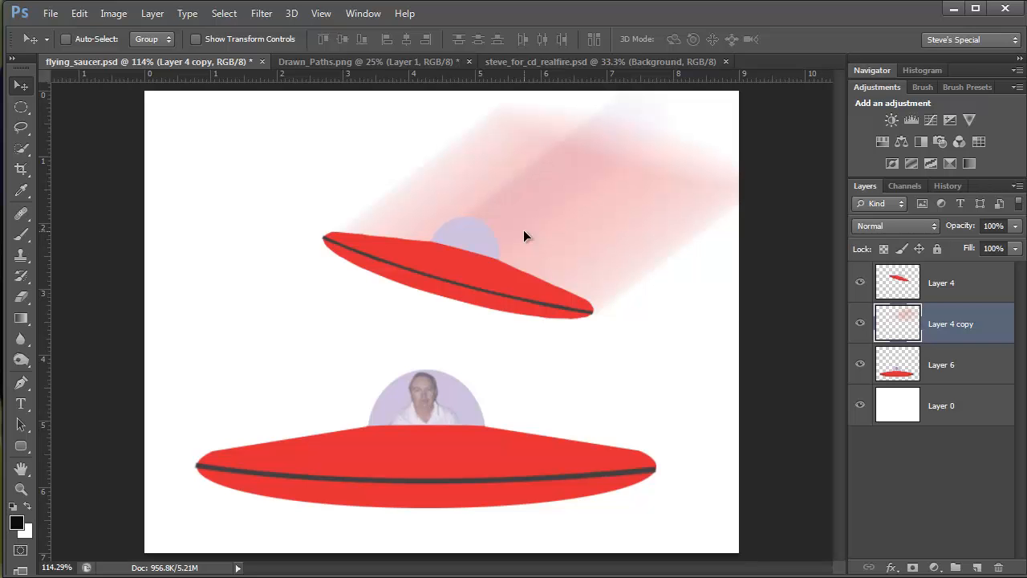
key("ctrl+t")
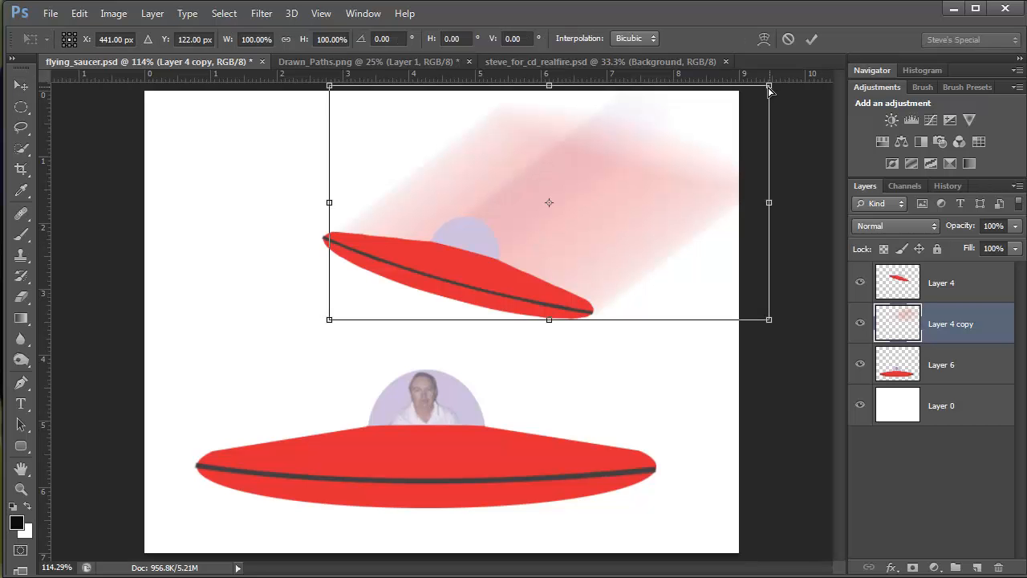
left_click_drag(769, 86, 862, 4)
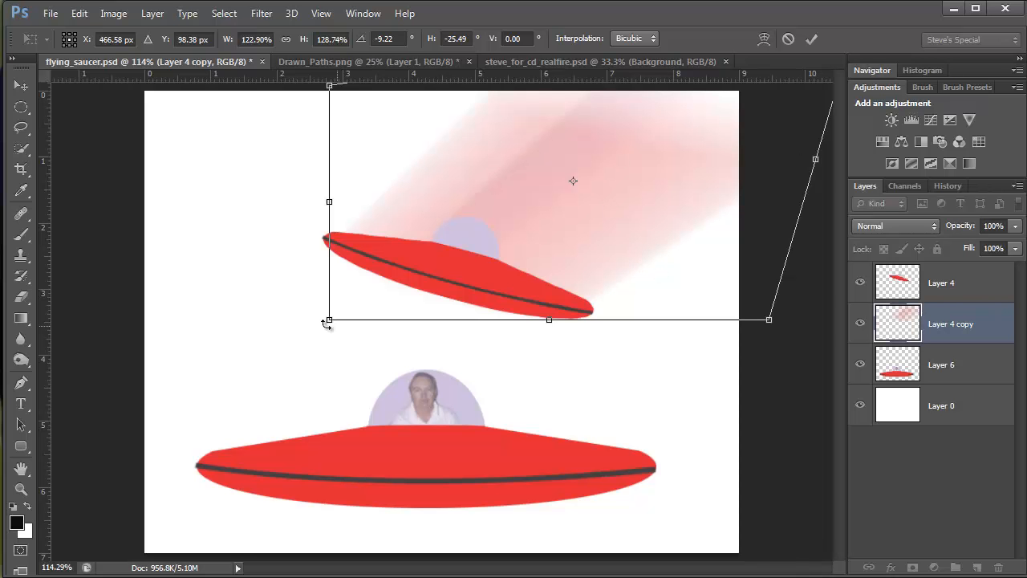
left_click_drag(329, 321, 210, 397)
left_click_drag(397, 323, 421, 299)
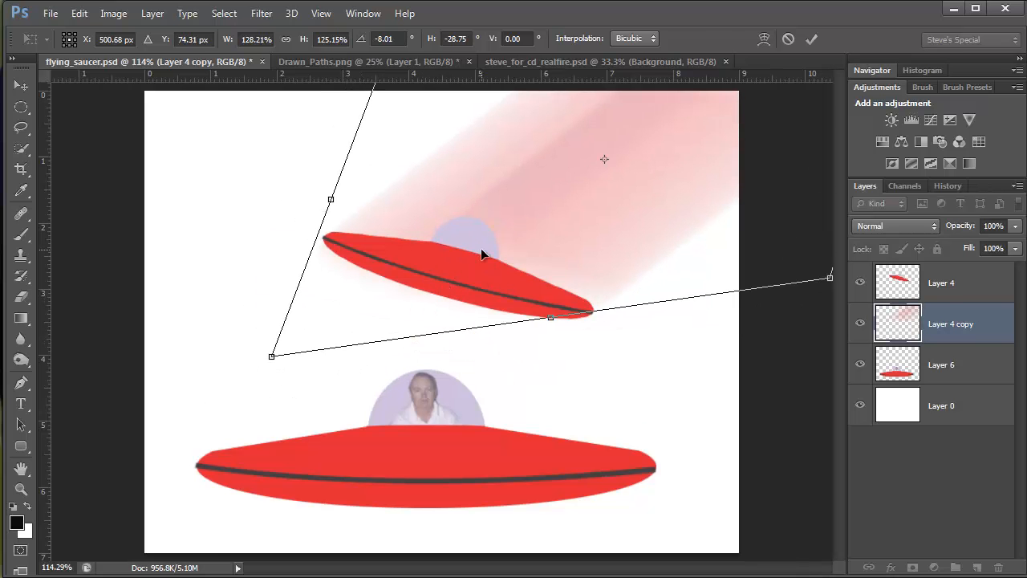
key("Return")
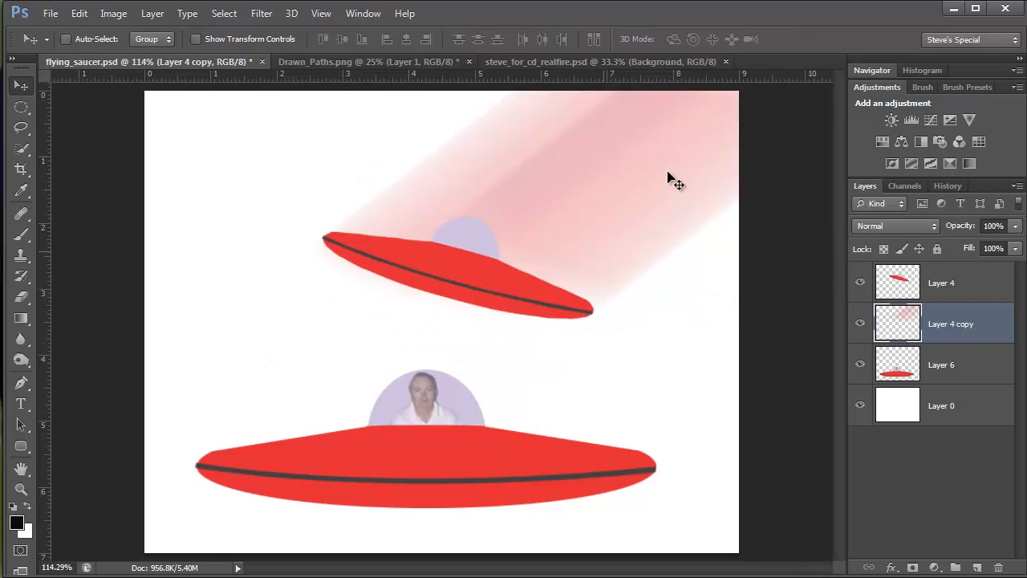
Step: Liquify the blurred copy with a reduced brush, pushing the trail's lower-right edge inward so it curves and narrows
left_click(260, 13)
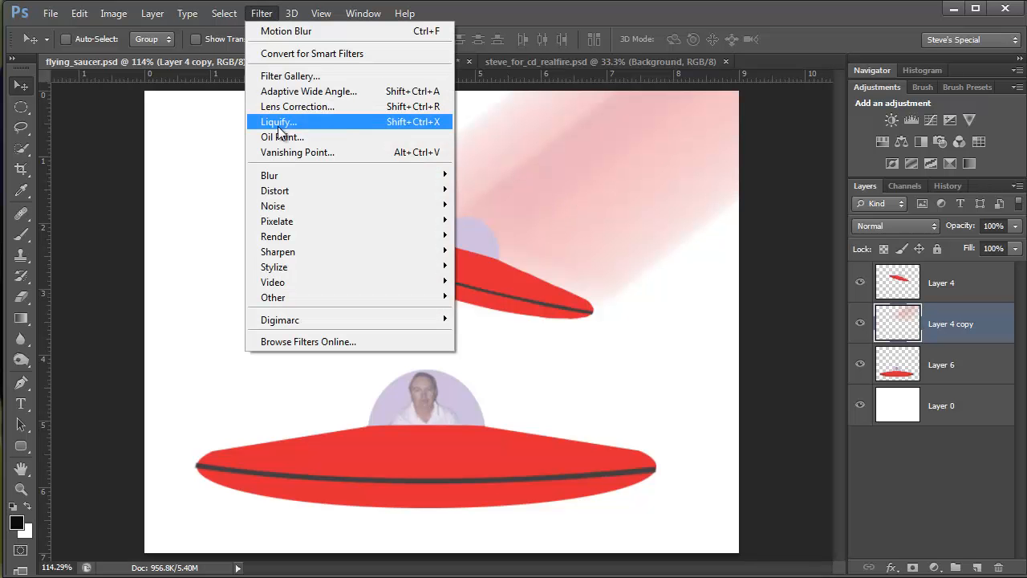
left_click(278, 123)
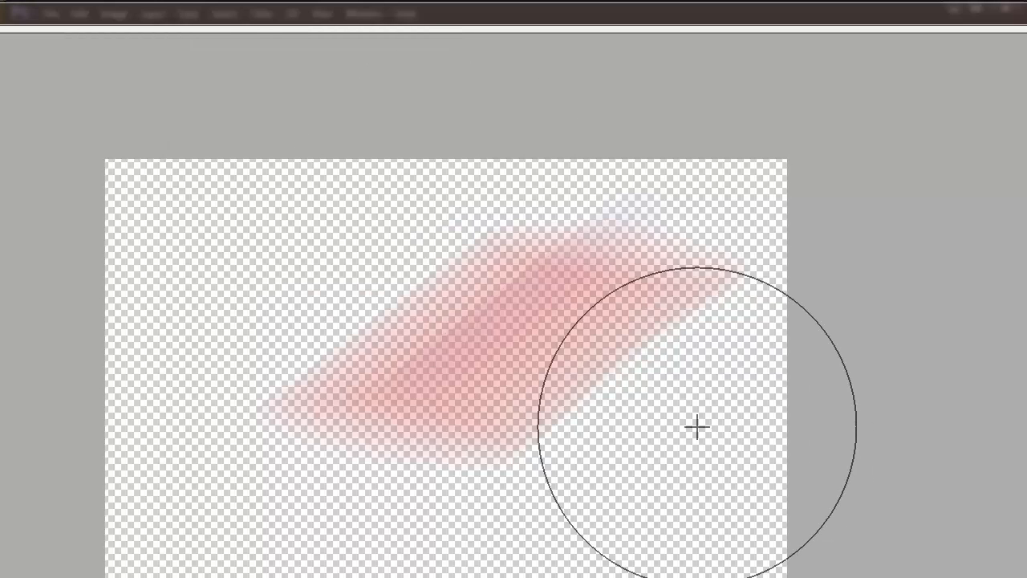
left_click_drag(684, 442, 661, 415)
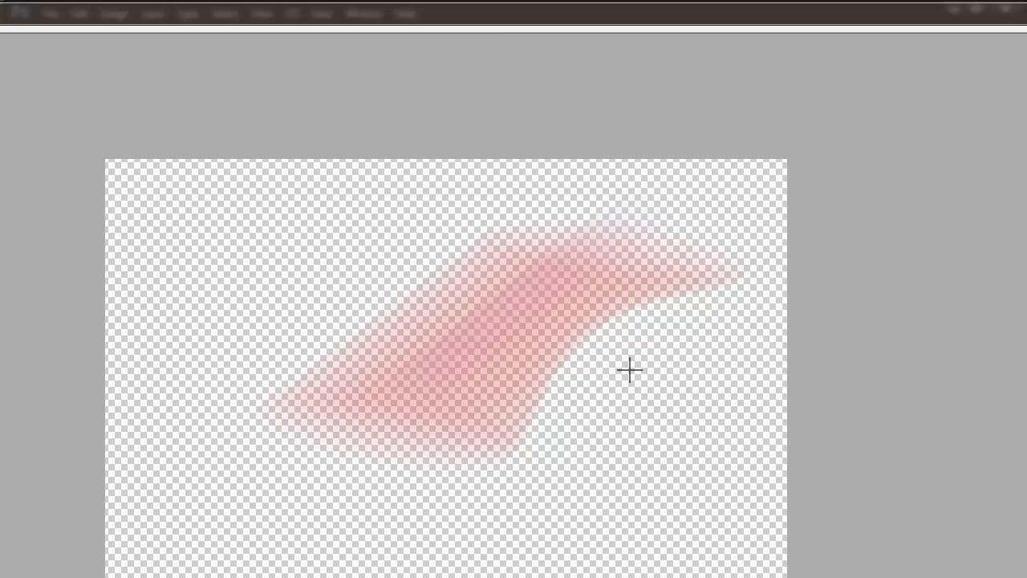
key("bracketleft")
key("bracketleft")
key("bracketleft")
key("bracketleft")
mouse_move(688, 420)
left_mouse_down()
mouse_move(654, 367)
mouse_move(666, 399)
mouse_move(654, 374)
mouse_move(638, 393)
left_mouse_up()
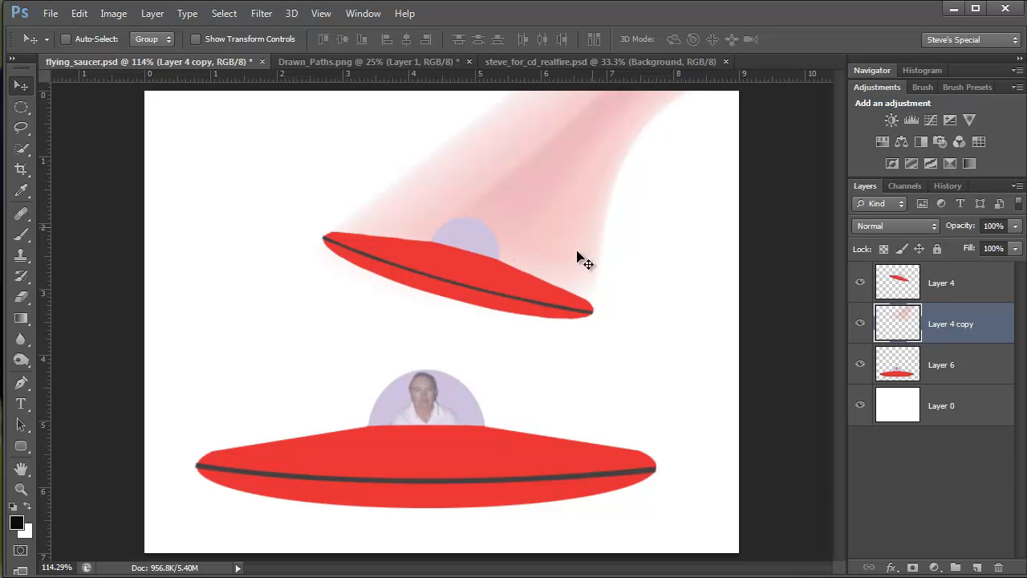
Step: Add a layer mask to the blurred Layer 4 copy and set up a soft 176 px brush with 0% hardness
left_click(912, 568)
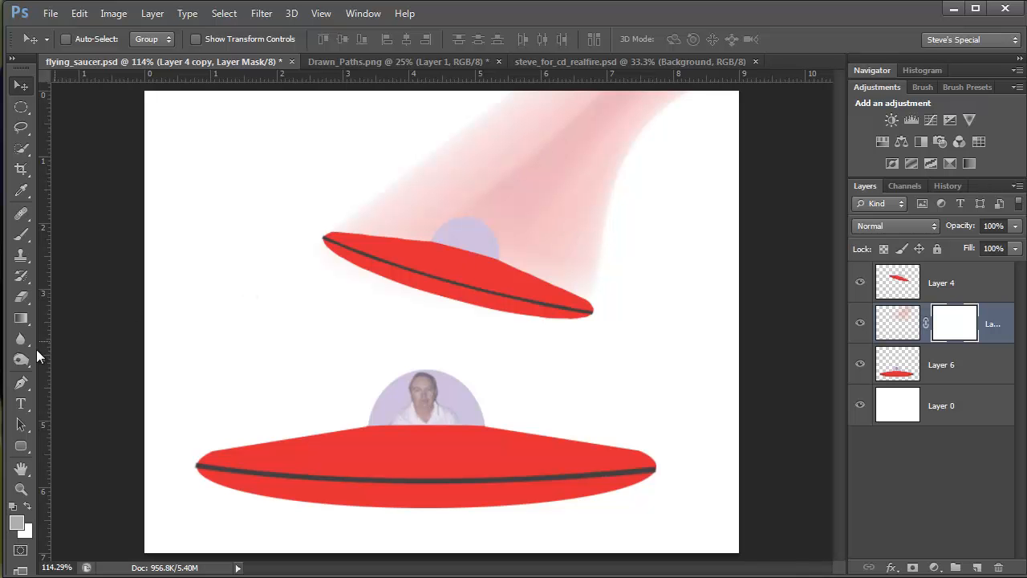
left_click(22, 233)
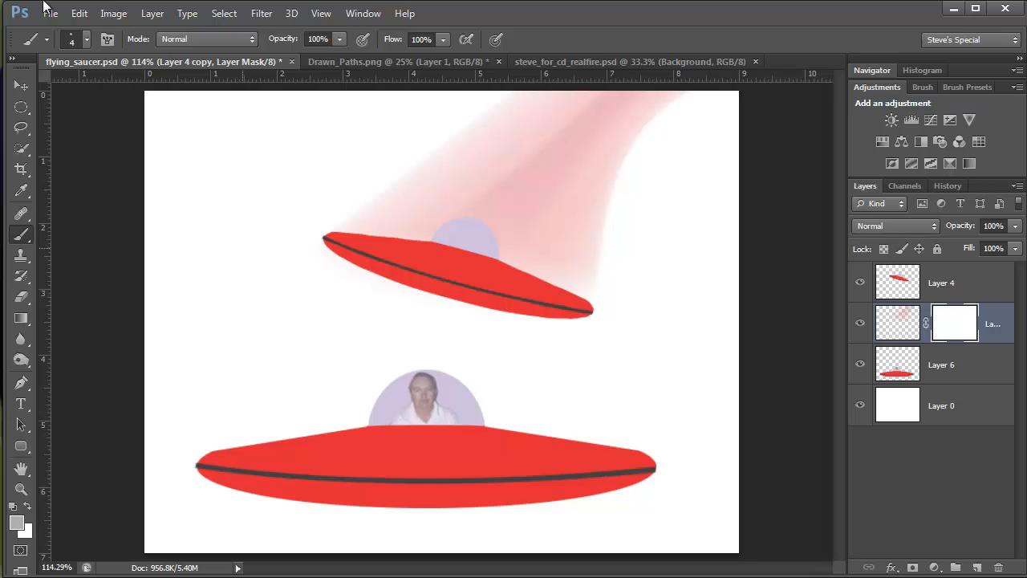
left_click(80, 39)
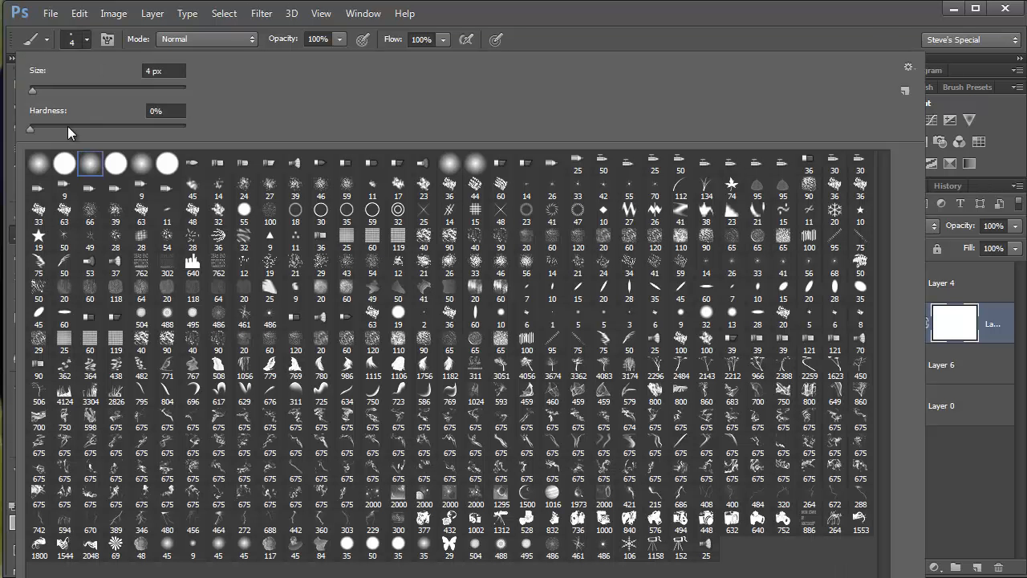
left_click(92, 87)
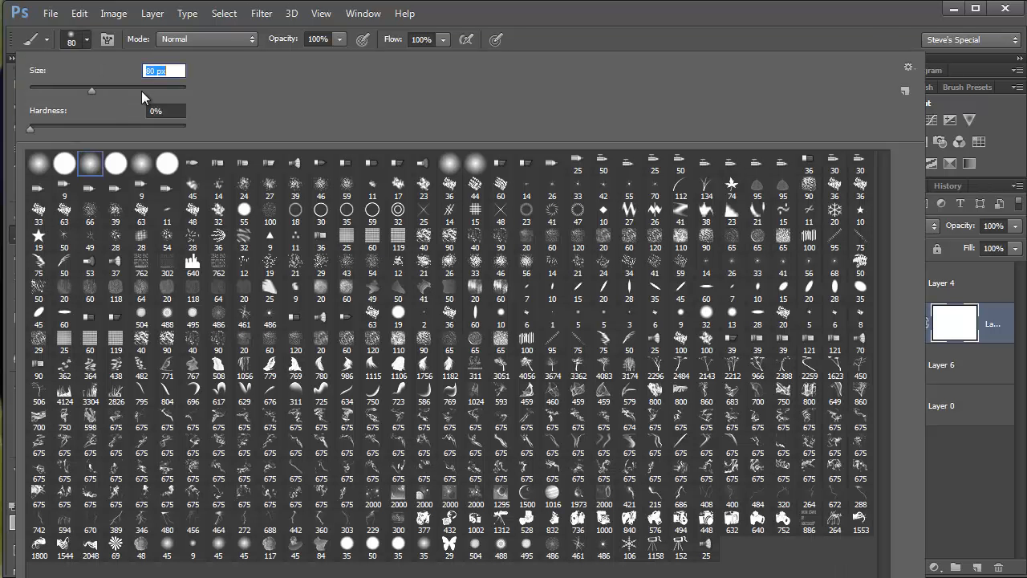
left_click(137, 86)
left_click(572, 42)
mouse_move(607, 157)
left_mouse_down()
mouse_move(631, 140)
mouse_move(667, 147)
left_mouse_up()
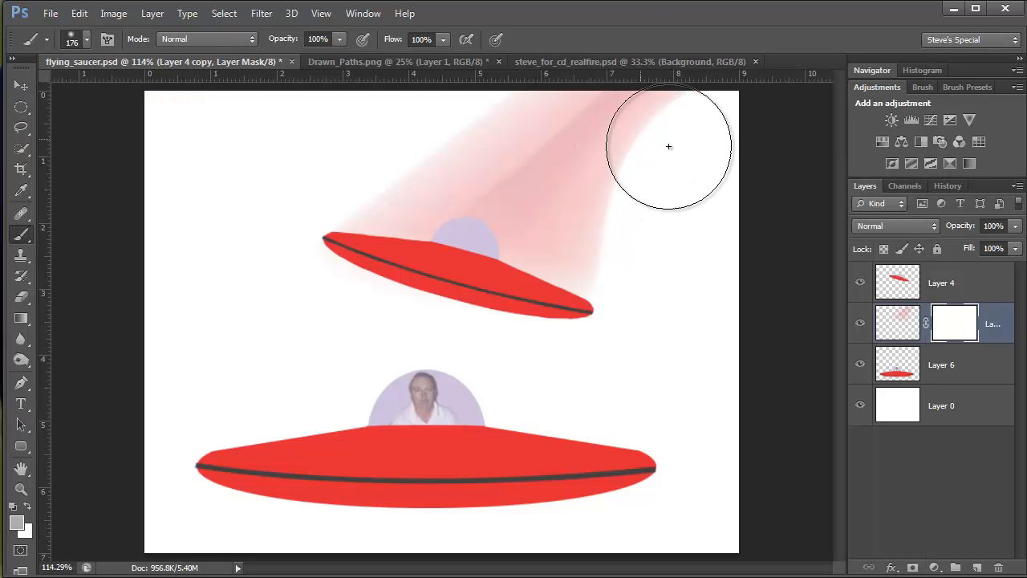
Step: Fade the blur trail by painting grey and black on its mask with the brush opacity at 20%
left_click(339, 42)
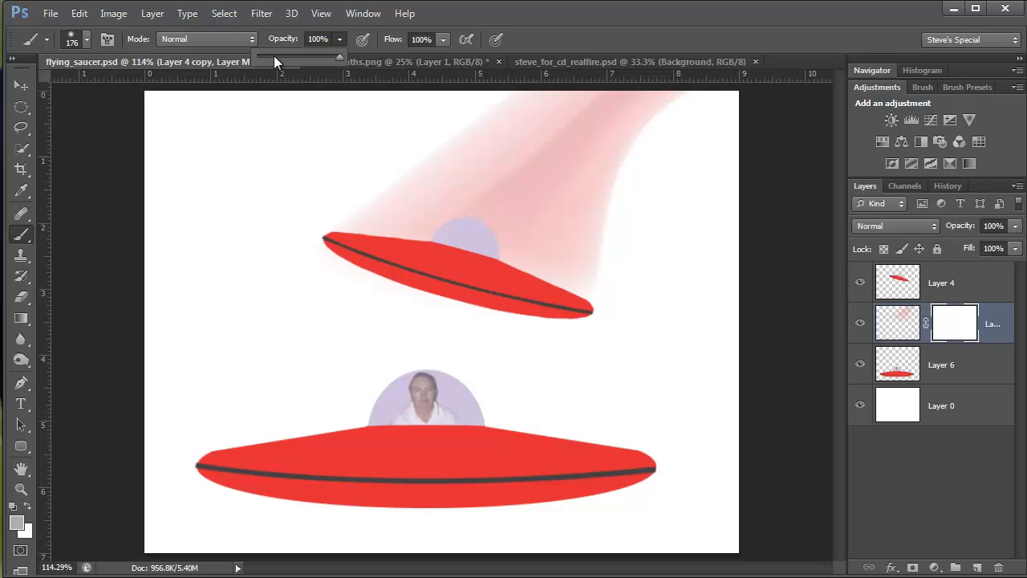
left_click(274, 55)
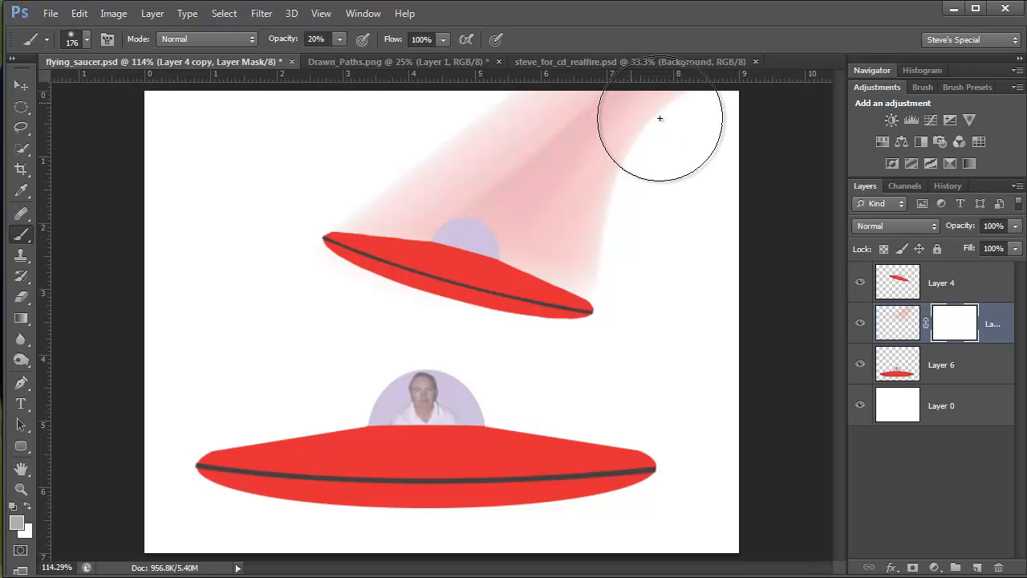
mouse_move(659, 118)
left_mouse_down()
mouse_move(635, 114)
mouse_move(655, 107)
mouse_move(640, 145)
mouse_move(671, 117)
mouse_move(621, 136)
mouse_move(614, 132)
mouse_move(653, 130)
mouse_move(605, 114)
mouse_move(608, 142)
mouse_move(590, 144)
mouse_move(610, 132)
mouse_move(534, 128)
mouse_move(602, 150)
left_mouse_up()
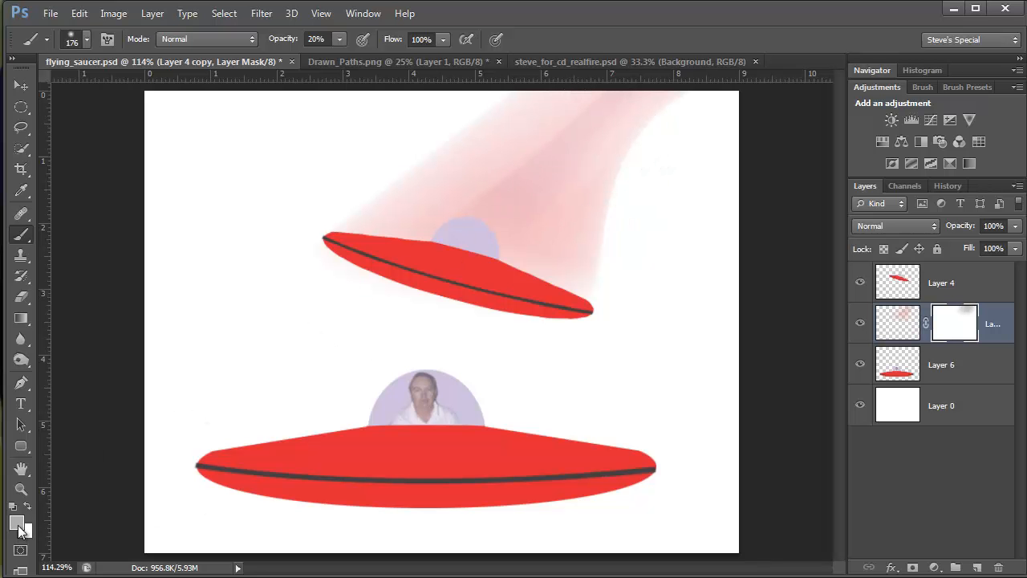
key("x")
mouse_move(598, 247)
left_mouse_down()
mouse_move(681, 132)
mouse_move(650, 119)
mouse_move(636, 137)
mouse_move(666, 116)
mouse_move(608, 110)
mouse_move(586, 131)
mouse_move(586, 103)
mouse_move(527, 145)
mouse_move(633, 130)
mouse_move(602, 165)
mouse_move(688, 99)
left_mouse_up()
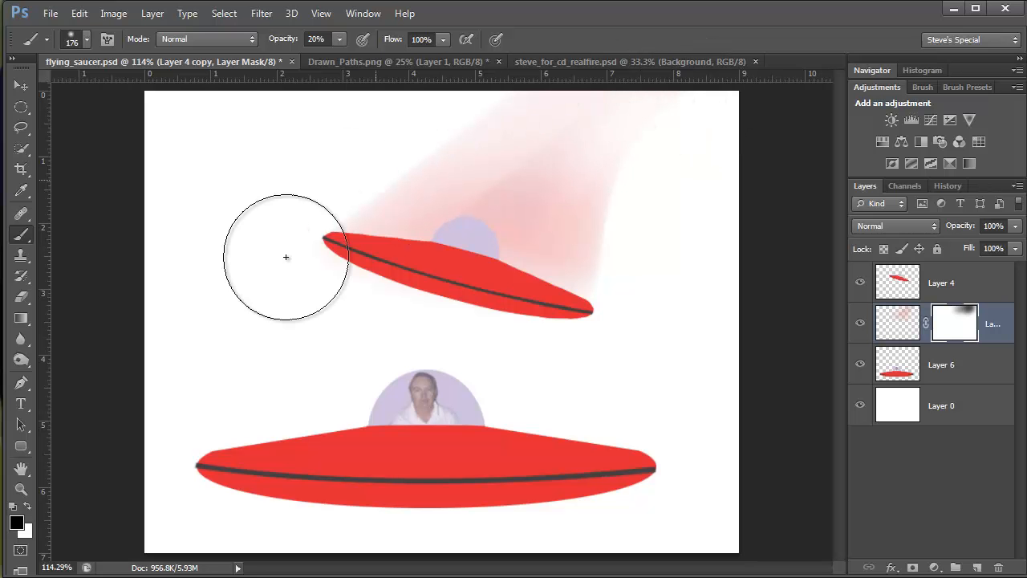
mouse_move(633, 212)
left_mouse_down()
mouse_move(628, 253)
mouse_move(655, 298)
left_mouse_up()
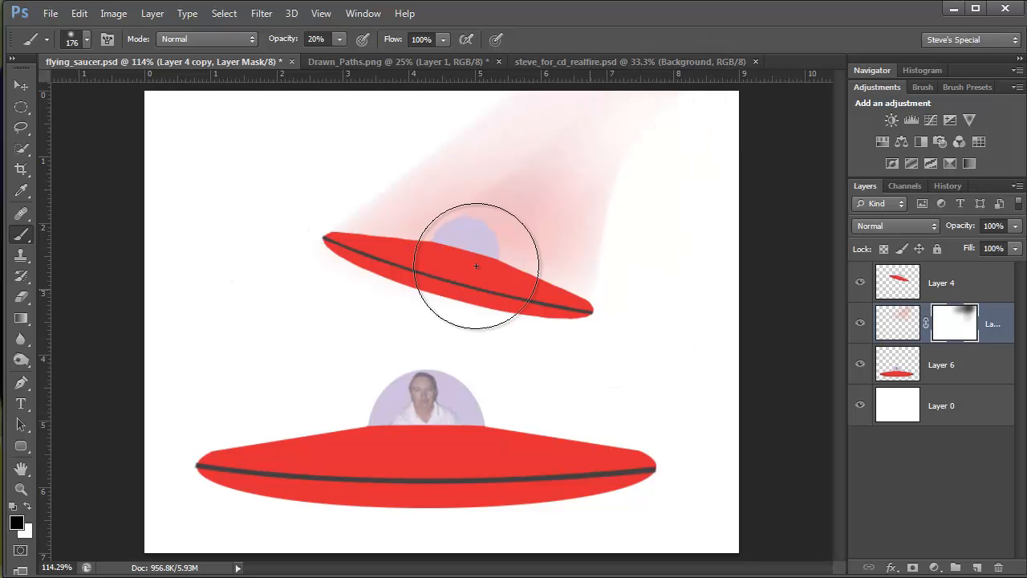
mouse_move(458, 298)
left_mouse_down()
mouse_move(461, 280)
mouse_move(434, 337)
left_mouse_up()
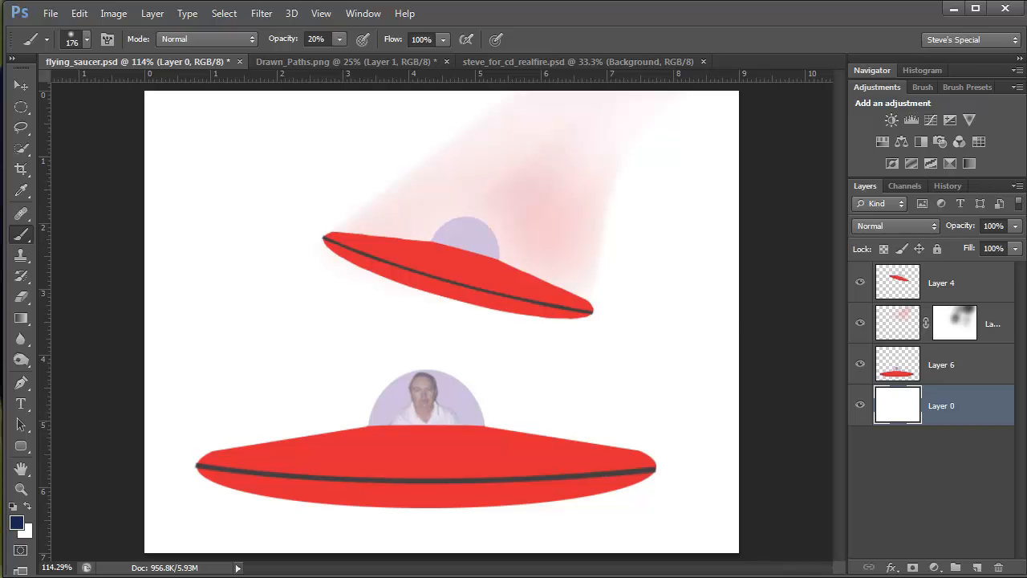
Step: Fill Layer 0 with dark blue #0a142f
left_click(17, 522)
left_click(751, 263)
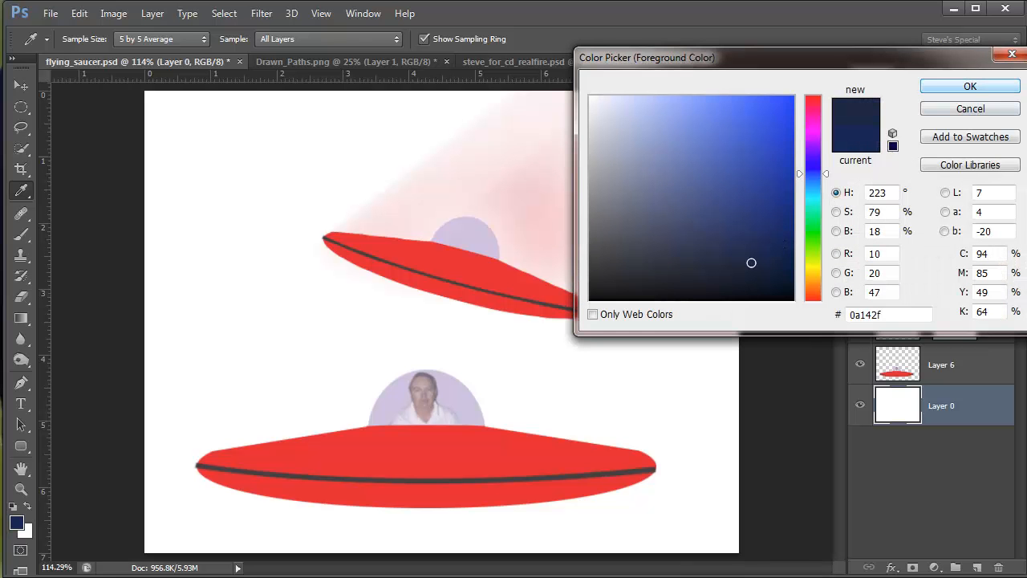
key("Return")
key("b")
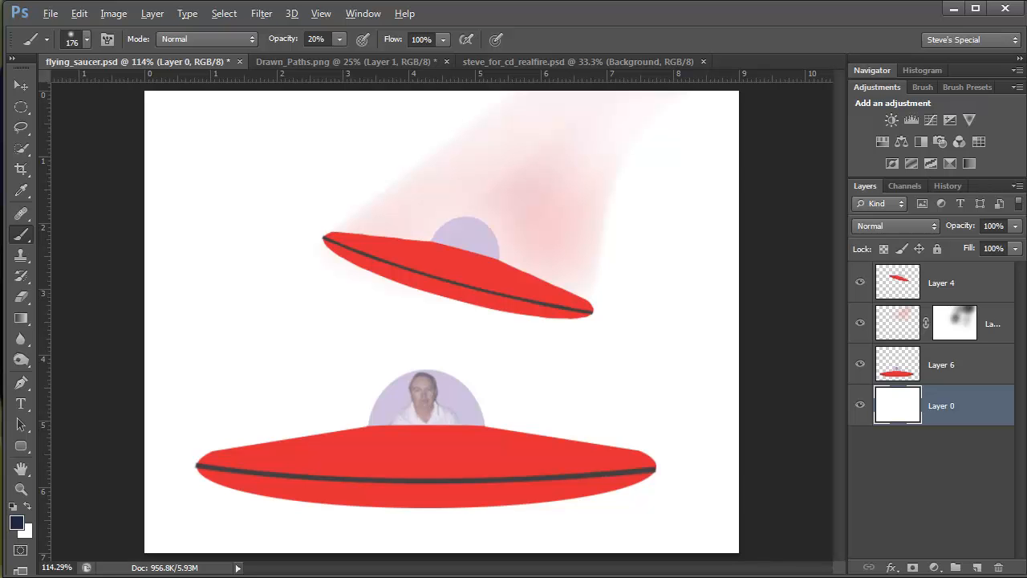
key("alt+BackSpace")
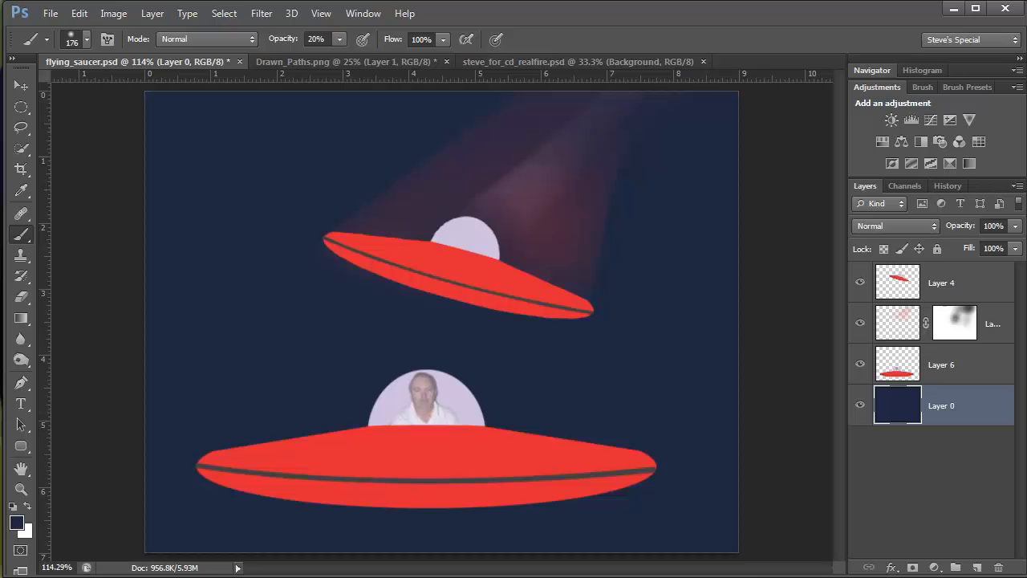
Step: Pick the darker navy #050c20 as the foreground colour and fill Layer 0 with it
left_click(17, 523)
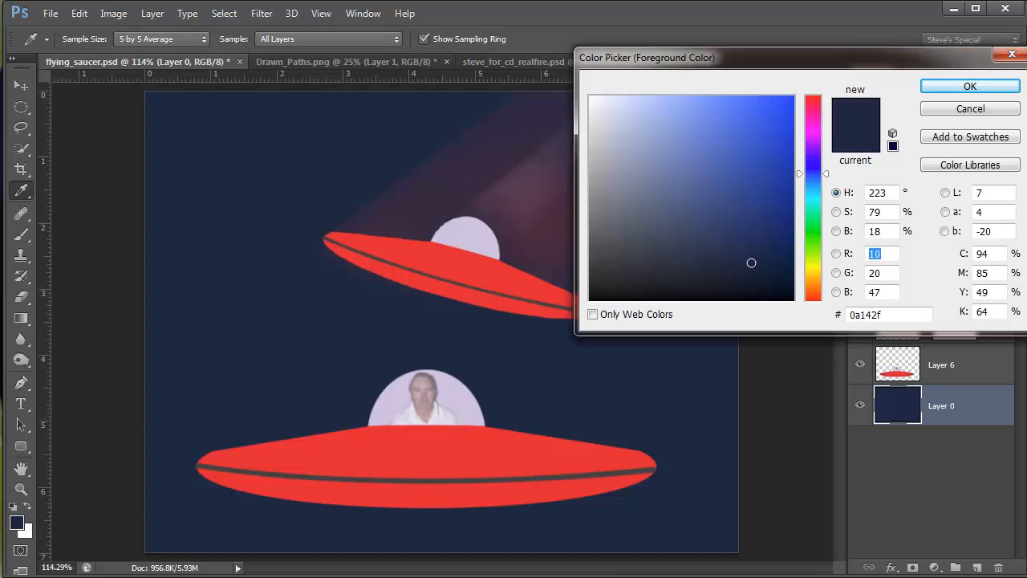
left_click(765, 275)
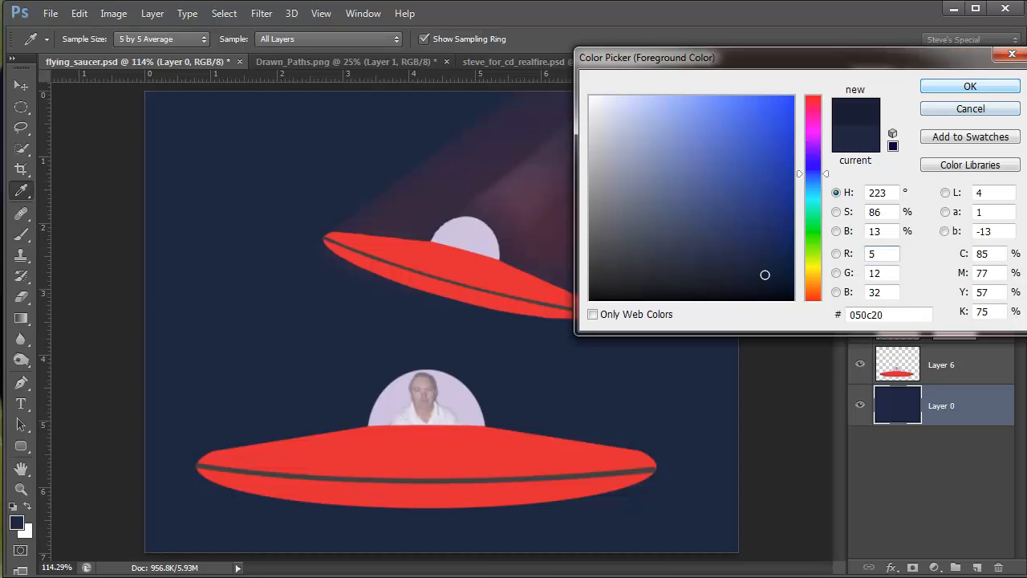
key("Return")
key("alt+BackSpace")
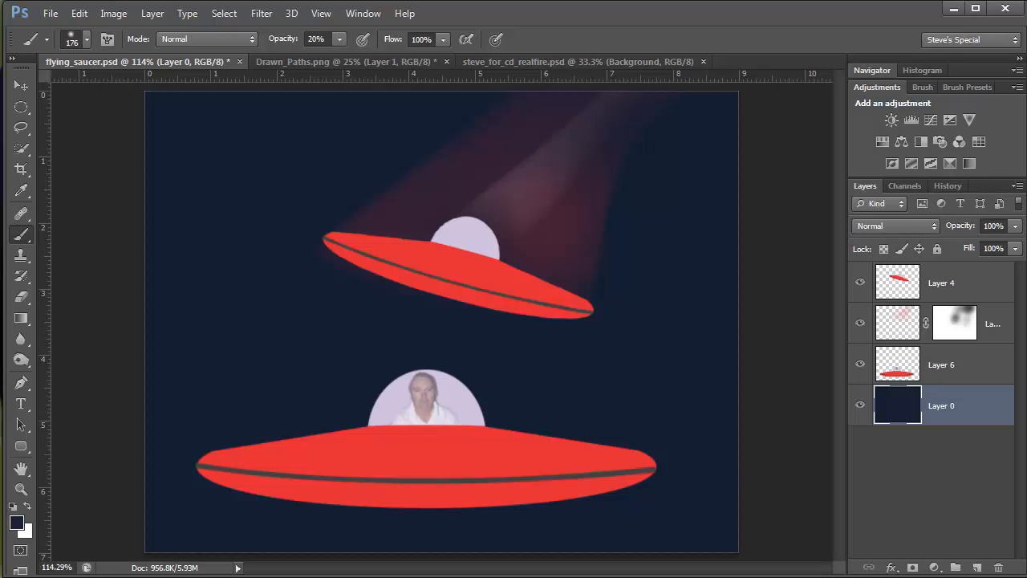
Step: Activate the Custom Shape tool and replace its current shapes with the Objects shape set
left_click(20, 446)
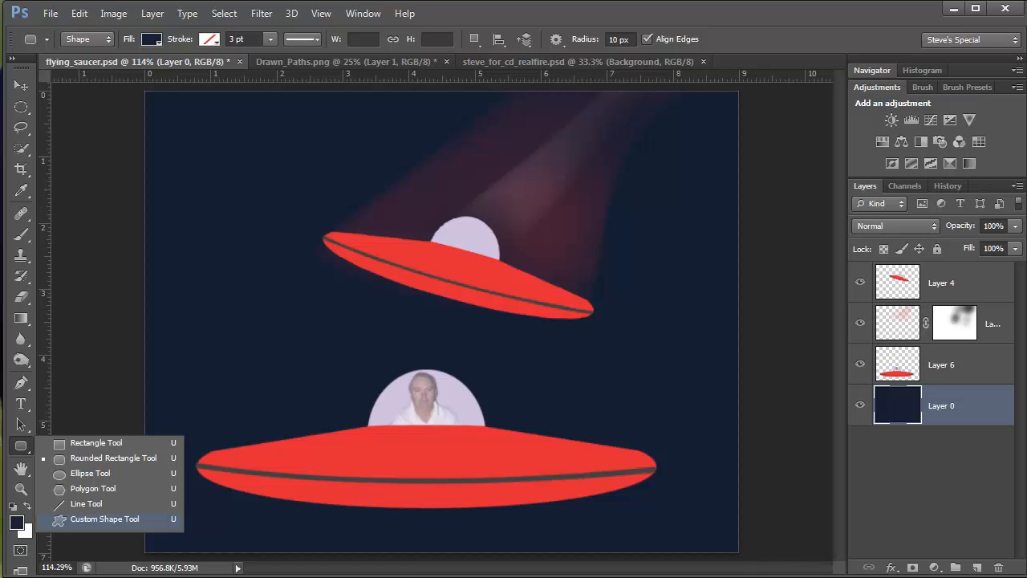
left_click(101, 519)
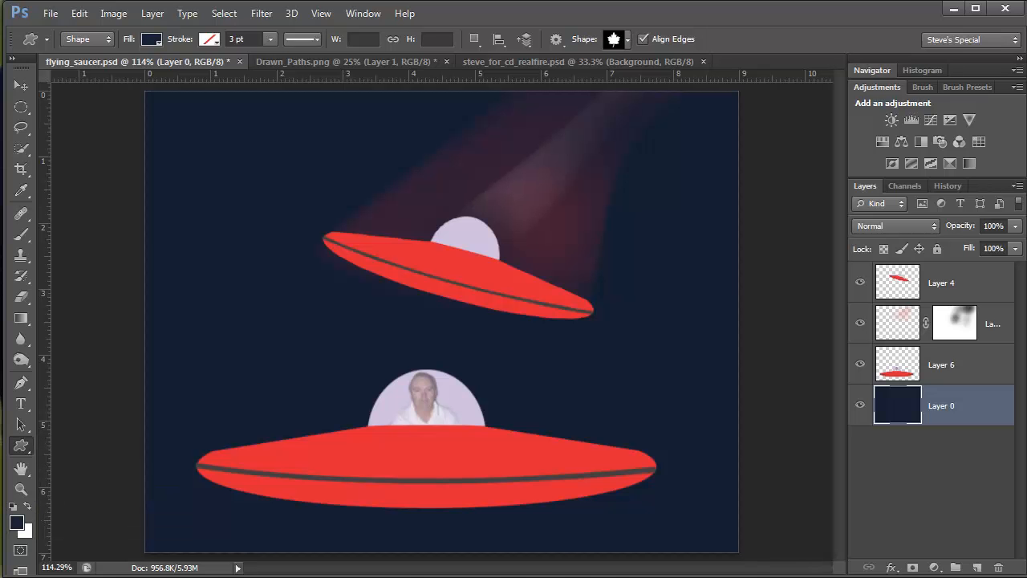
left_click(627, 39)
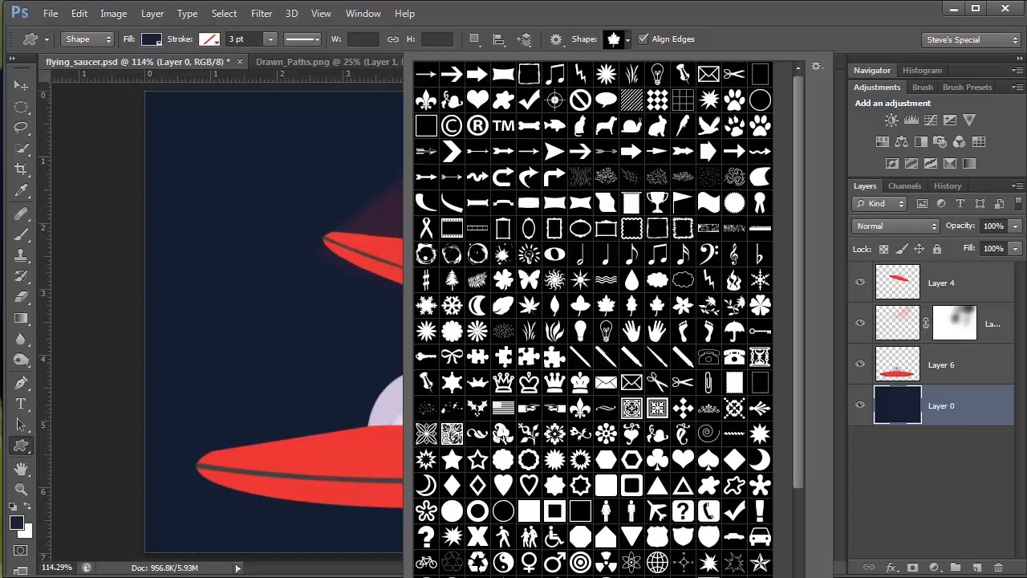
left_click(817, 66)
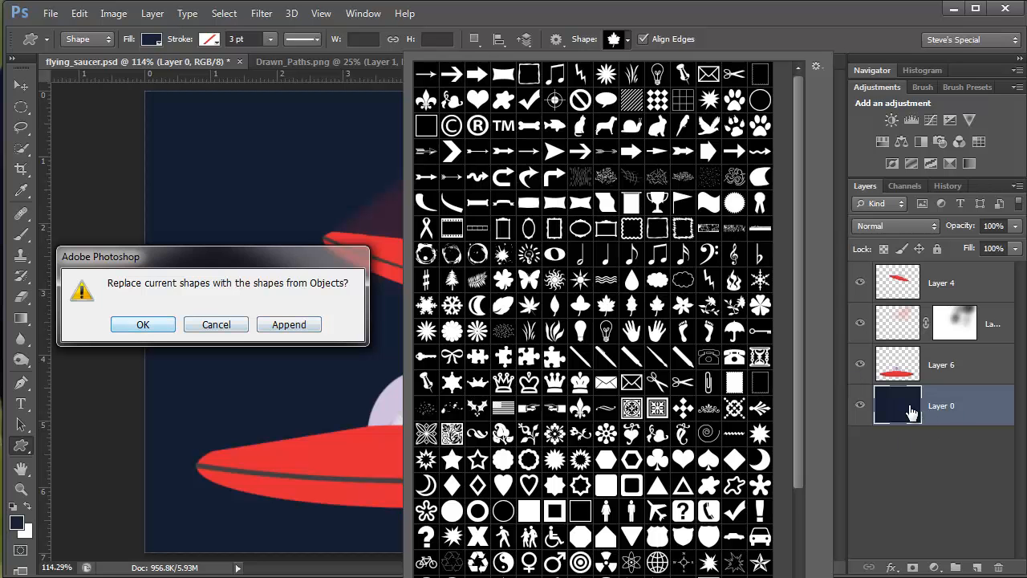
key("Return")
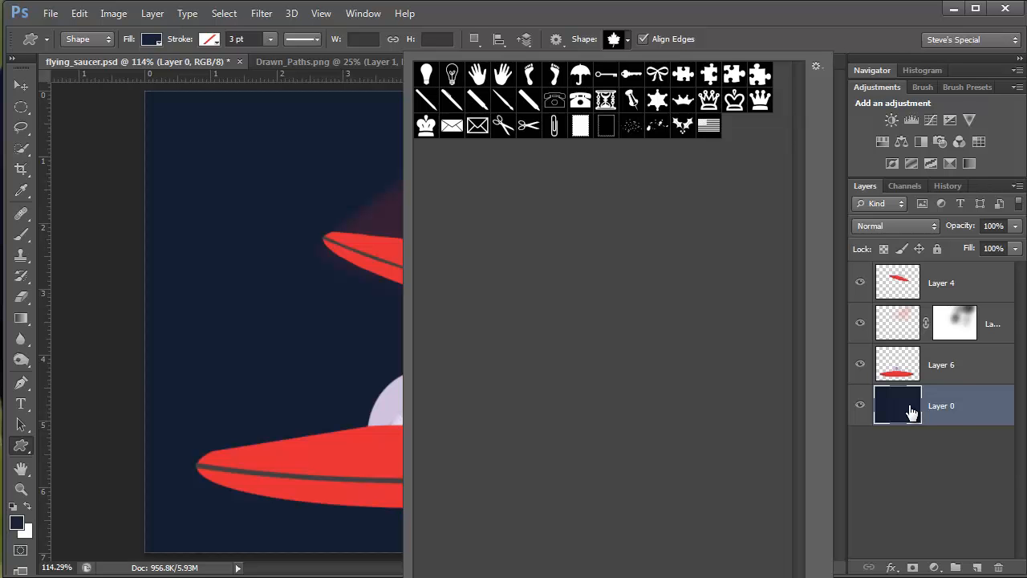
left_click(816, 67)
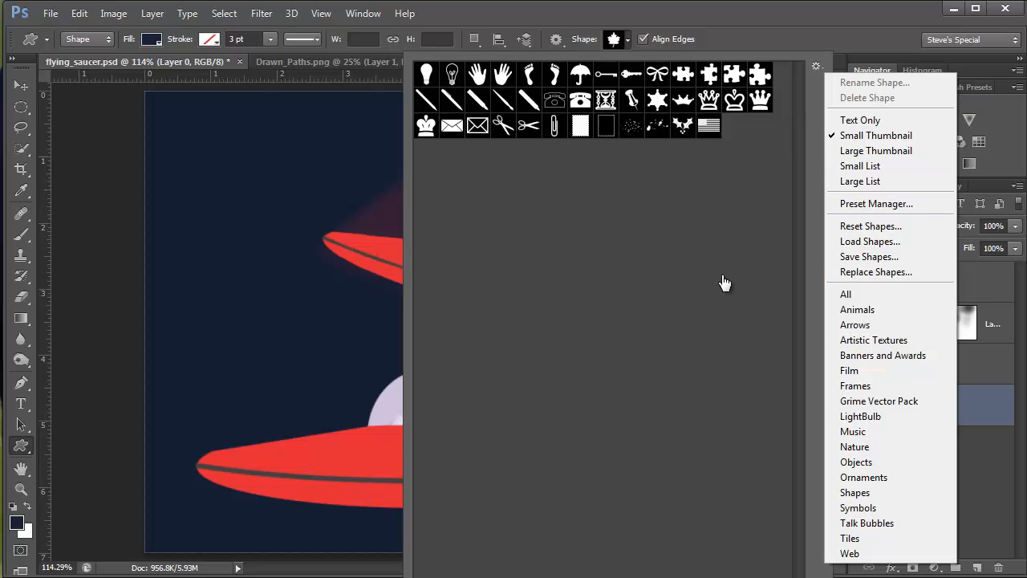
key("Down")
key("Down")
key("Down")
key("Down")
key("Down")
key("Down")
key("Down")
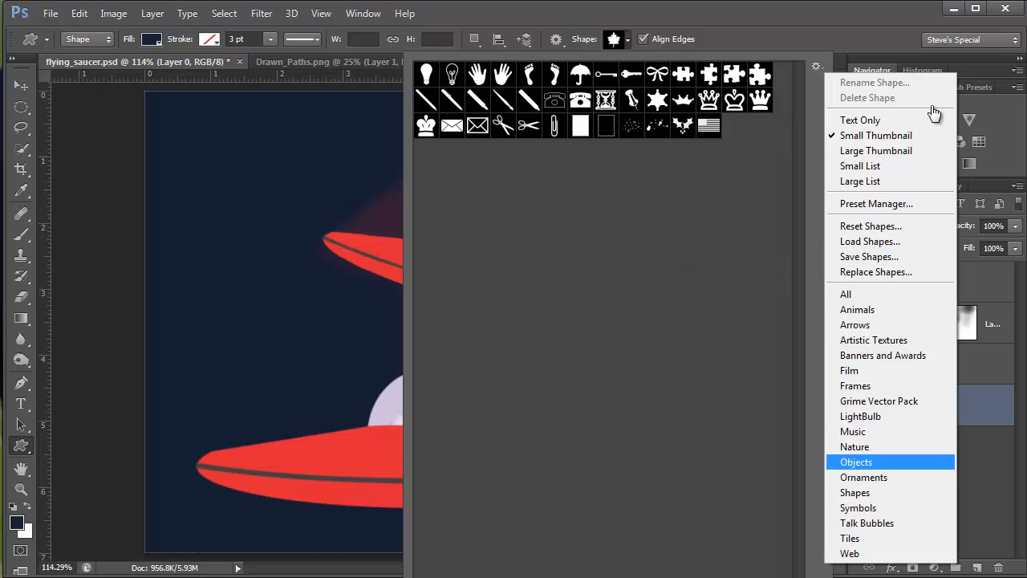
key("Up")
key("Escape")
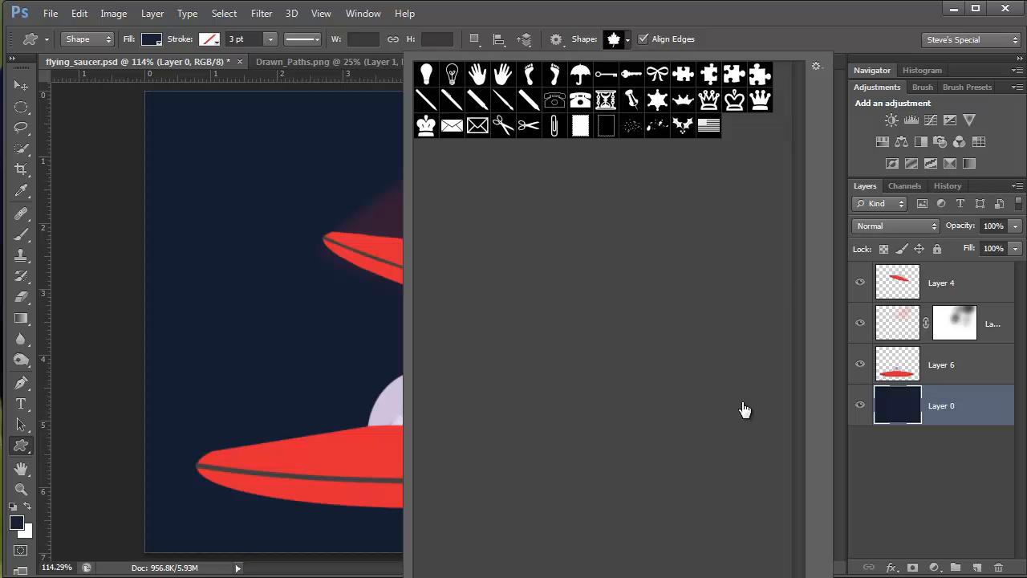
Step: Draw four scattered-confetti custom shapes of different sizes in the upper sky, the biggest about 163 by 117 px
left_click(632, 126)
mouse_move(220, 182)
left_mouse_down()
mouse_move(229, 206)
mouse_move(275, 196)
left_mouse_up()
left_click_drag(327, 165, 476, 271)
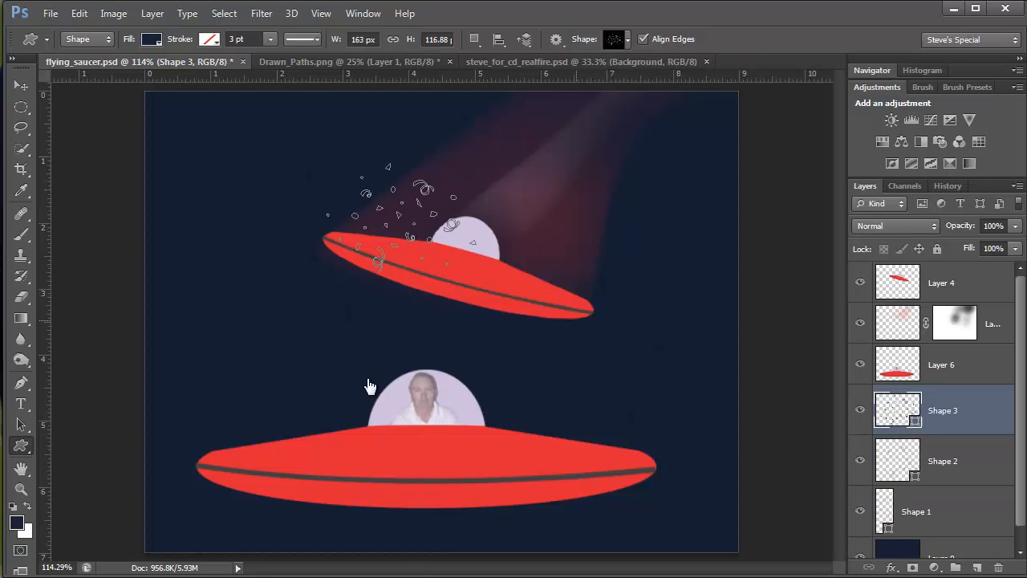
left_click_drag(281, 151, 286, 162)
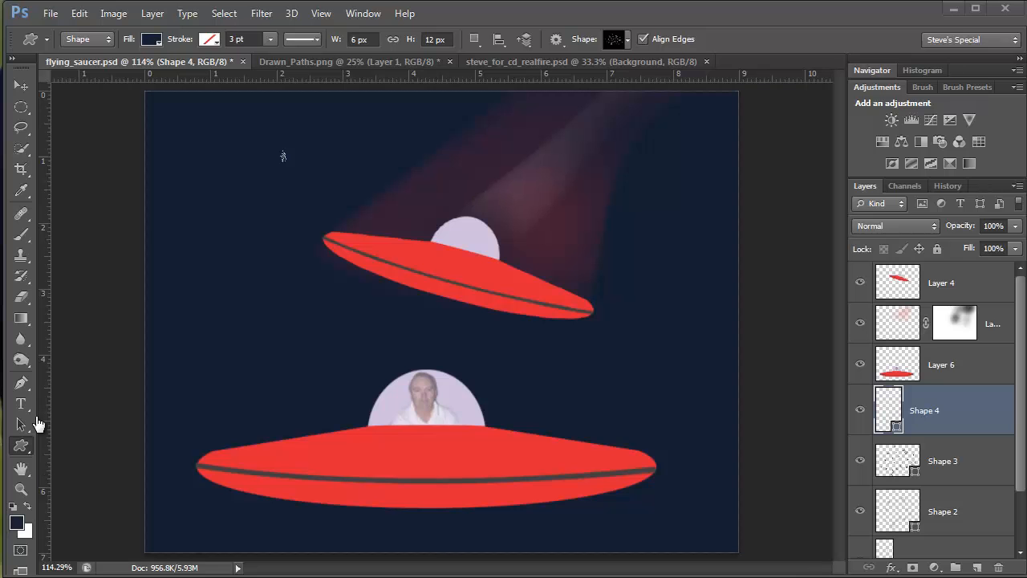
Step: Append the Shapes set to the custom shapes and choose the solid five-point star, drawing and deleting a trial star about 28 by 34 px
key("Return")
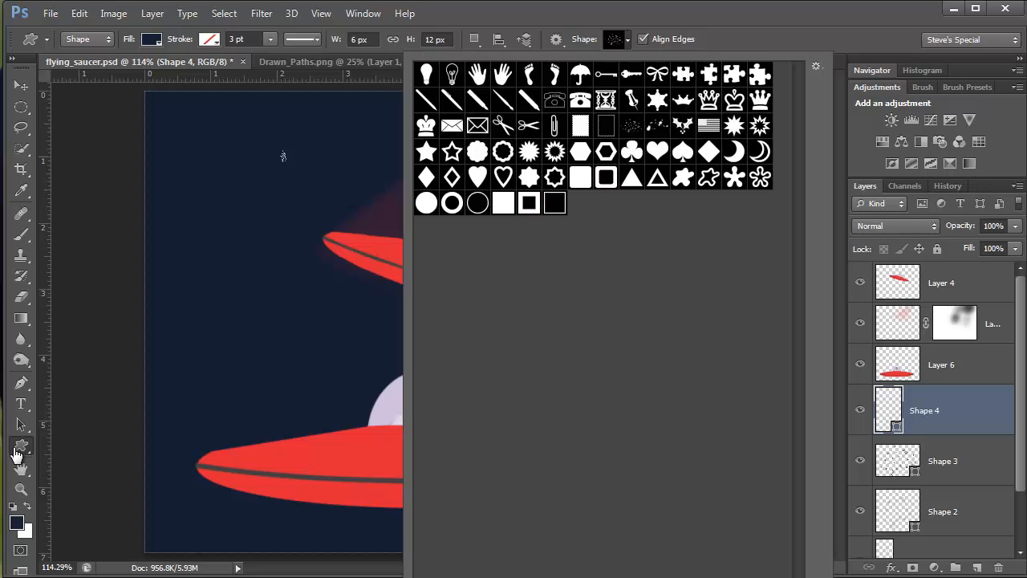
key("]")
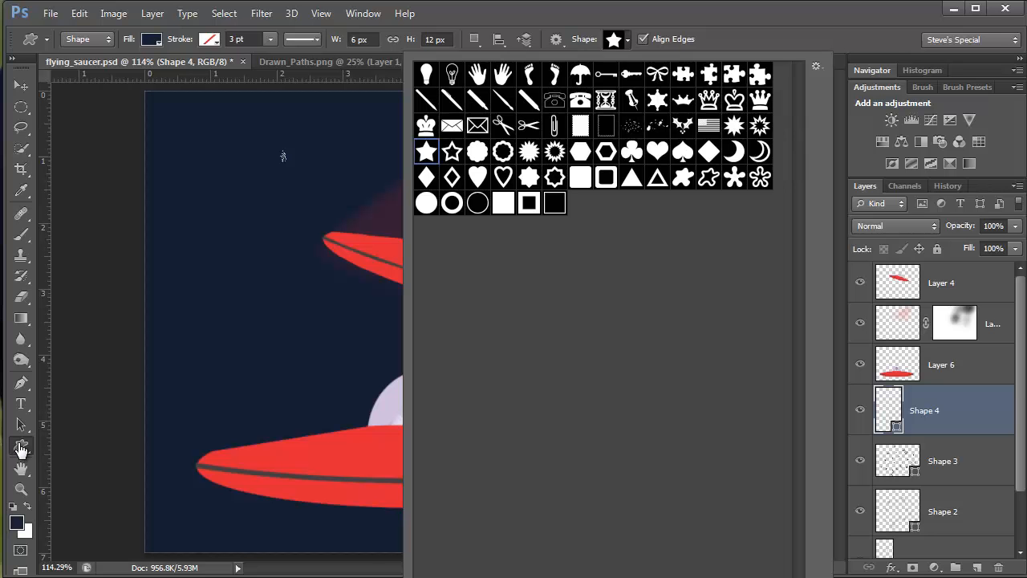
left_click_drag(185, 145, 211, 175)
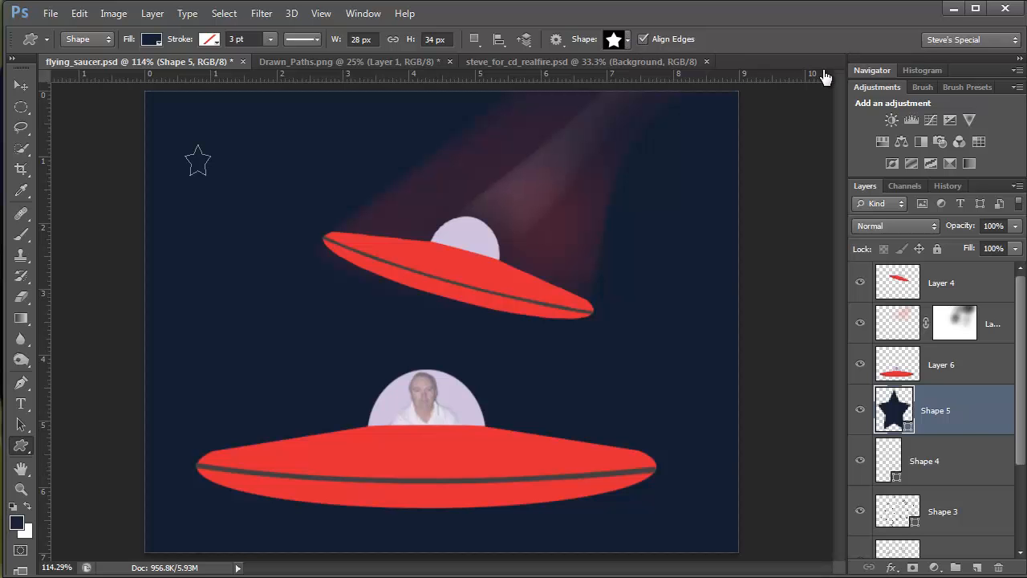
key("Delete")
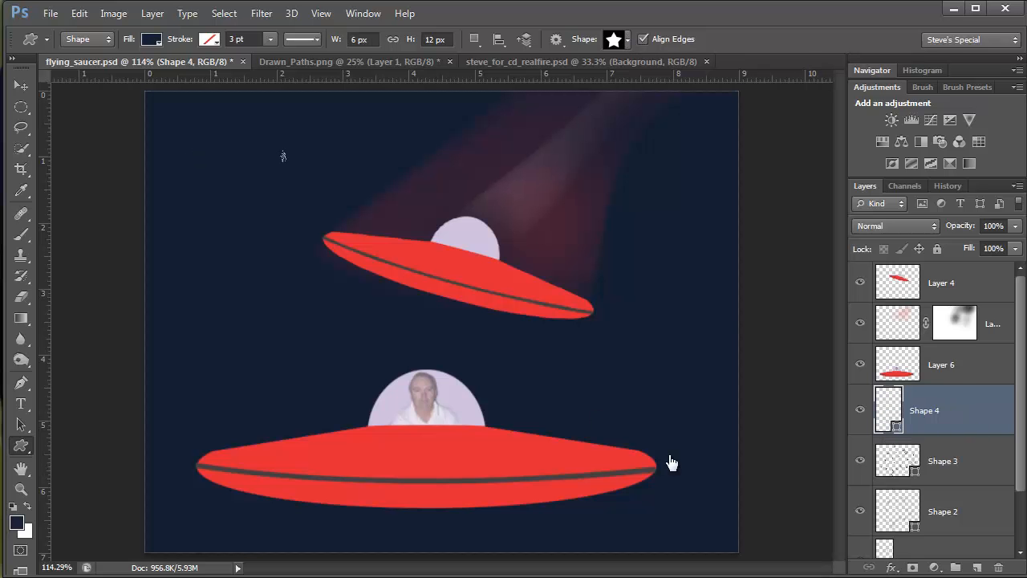
Step: Set the foreground colour to golden yellow #f1c355
key("n")
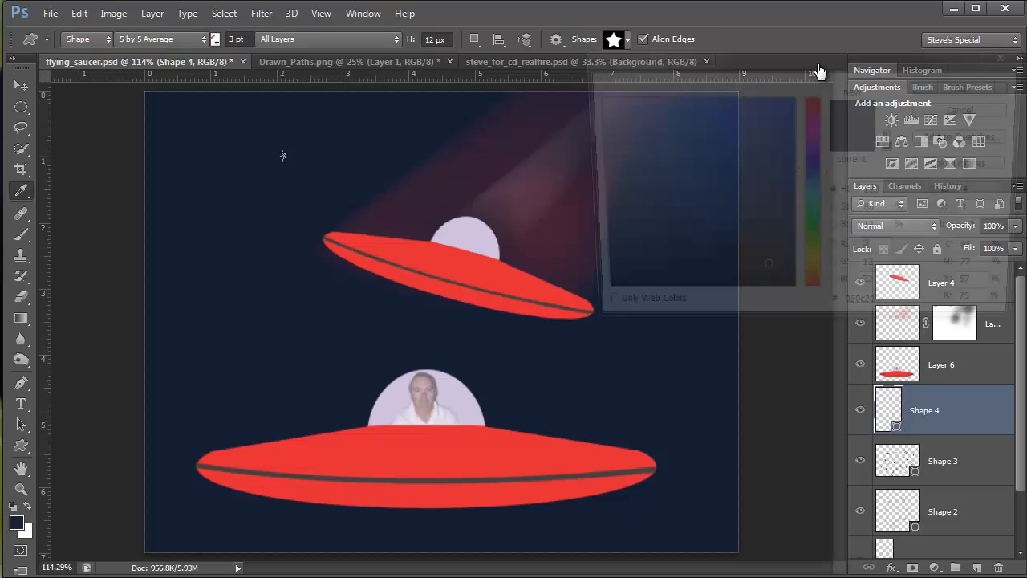
left_click(814, 276)
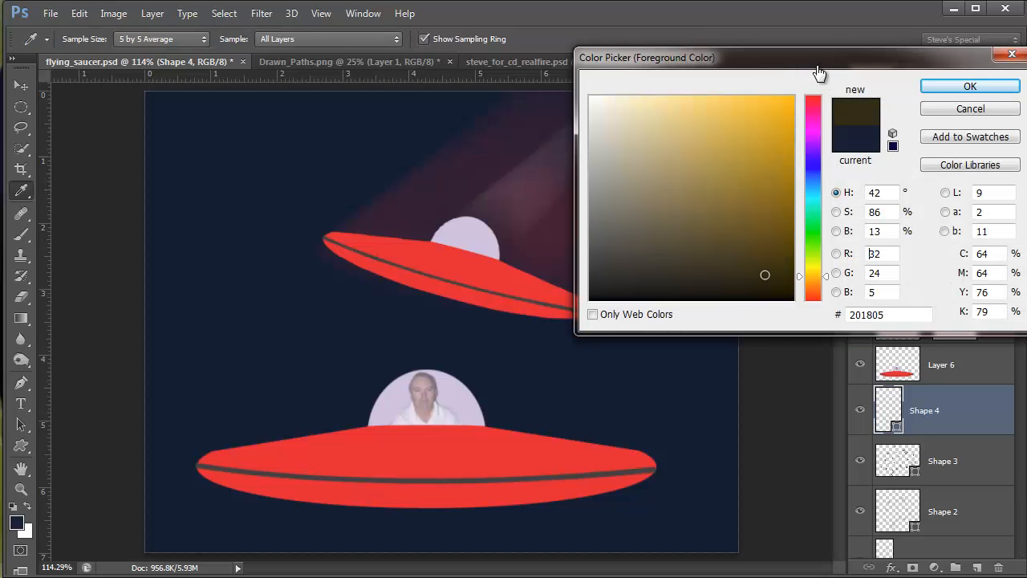
left_click(760, 123)
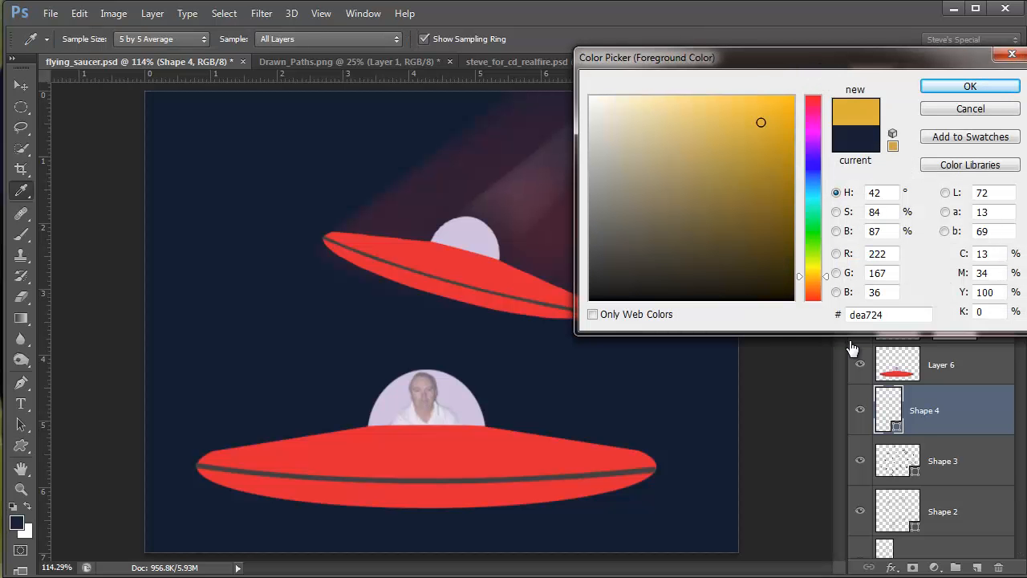
left_click(692, 110)
left_click(721, 107)
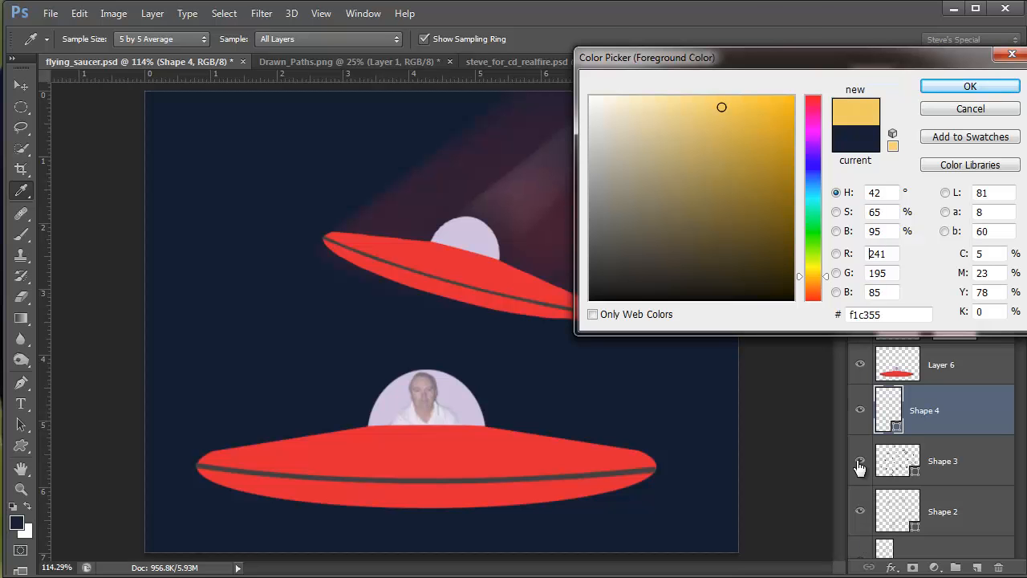
left_click(970, 86)
Step: Draw a star about 28 by 37 px beside the upper saucer's pointed left end and fill it with bright yellow
left_click_drag(225, 207, 250, 241)
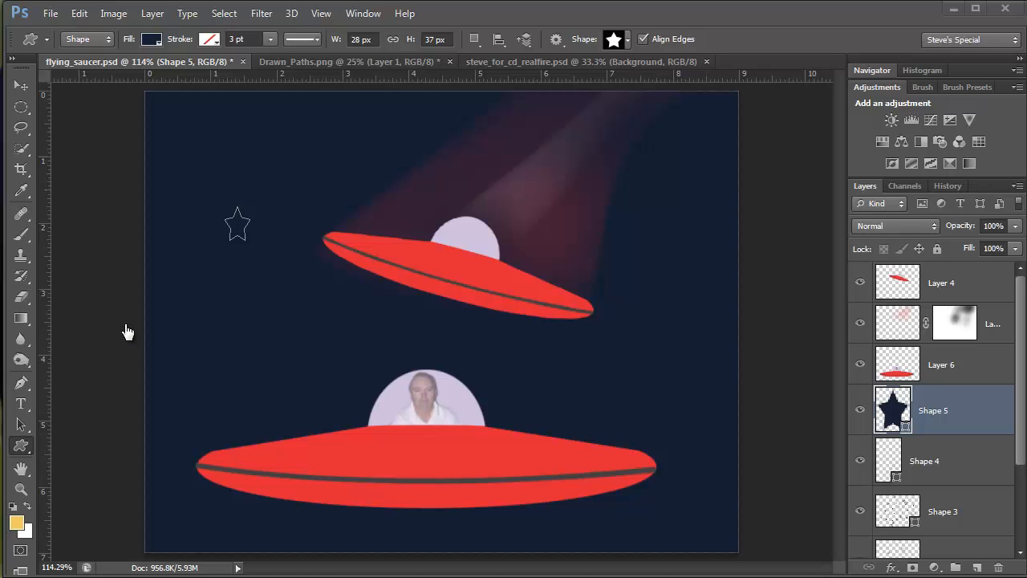
left_click(150, 39)
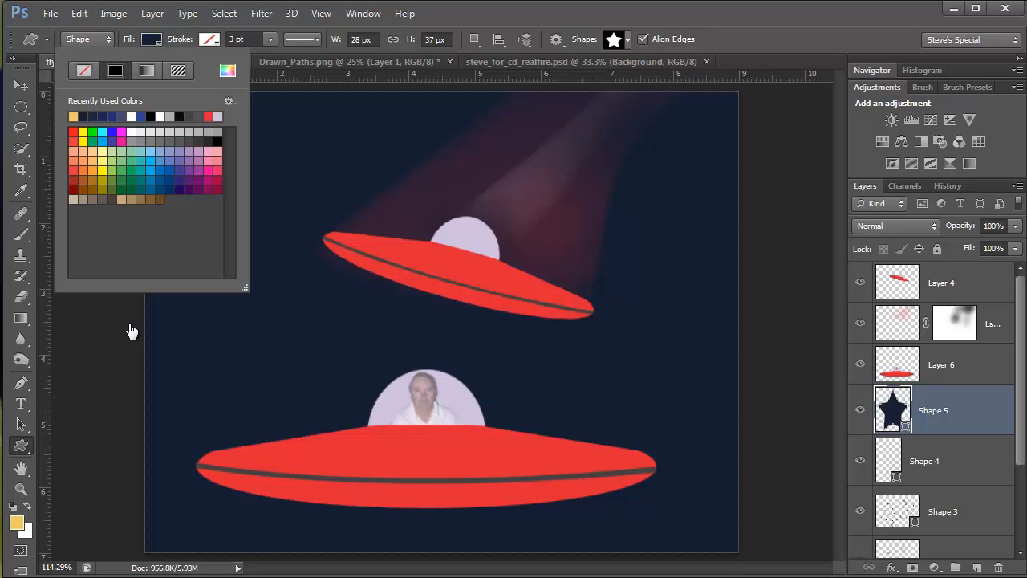
left_click(83, 133)
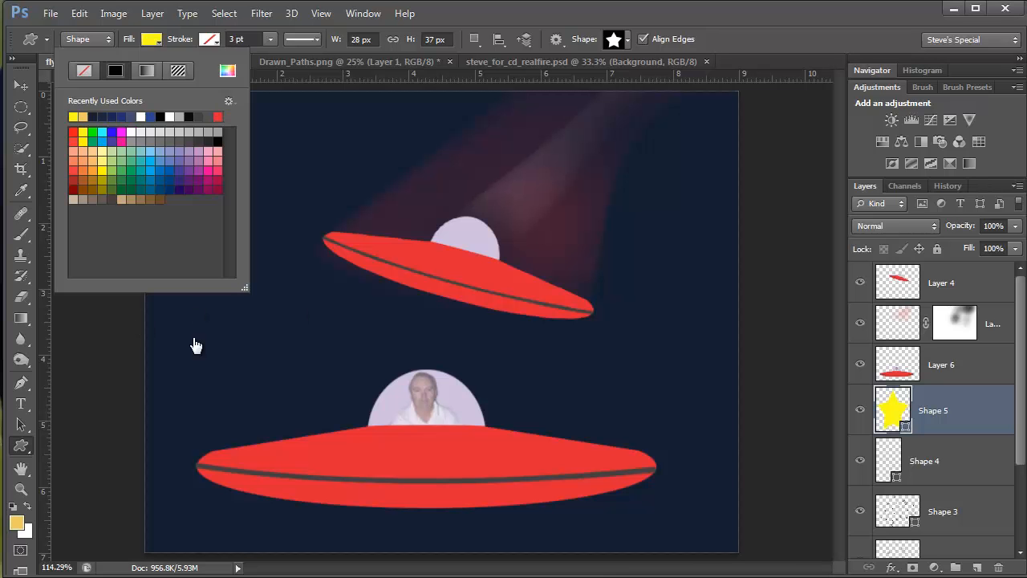
Step: Add a 28 by 37 px star above the upper saucer's left end and four yellow stars, 12 to 26 px wide, in the right-hand sky
left_click(314, 158)
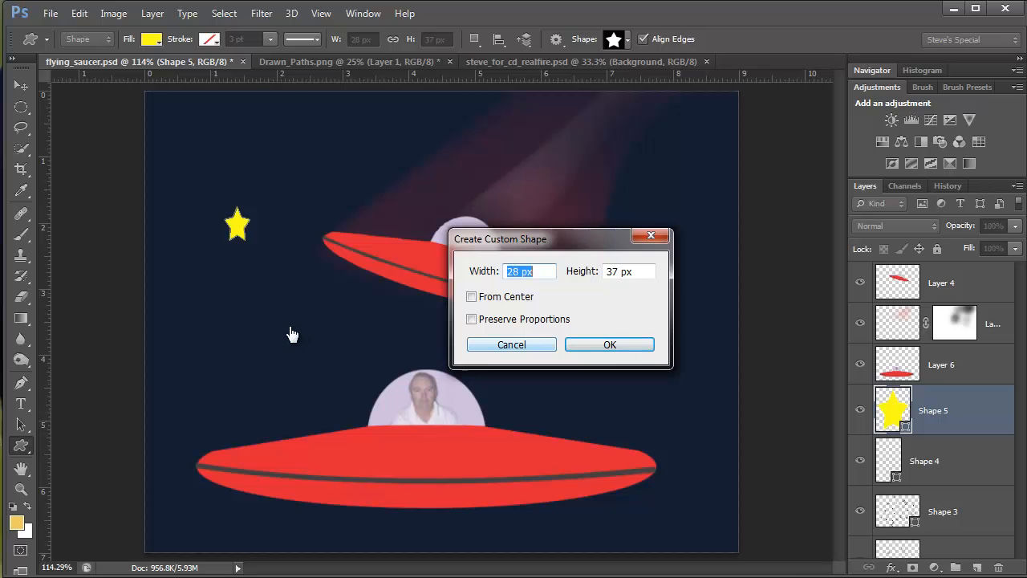
left_click(609, 344)
left_click_drag(652, 244, 675, 274)
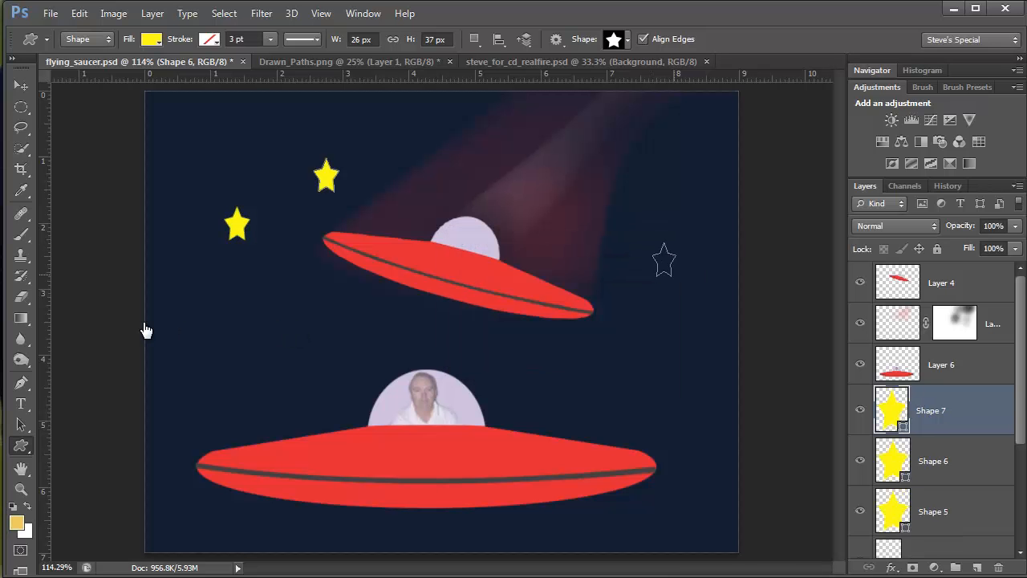
left_click_drag(673, 351, 686, 374)
left_click_drag(554, 351, 564, 360)
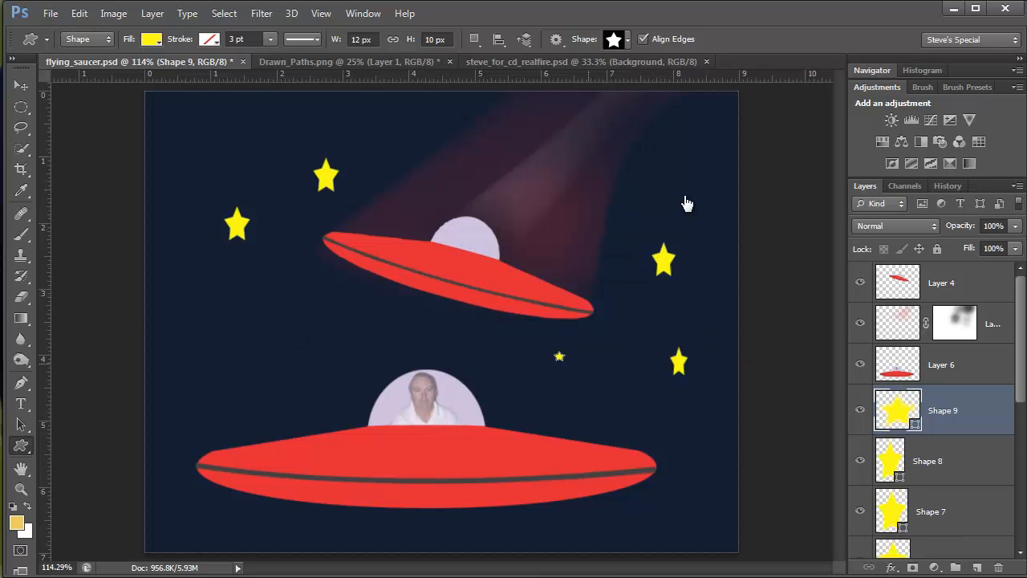
left_click_drag(656, 149, 671, 168)
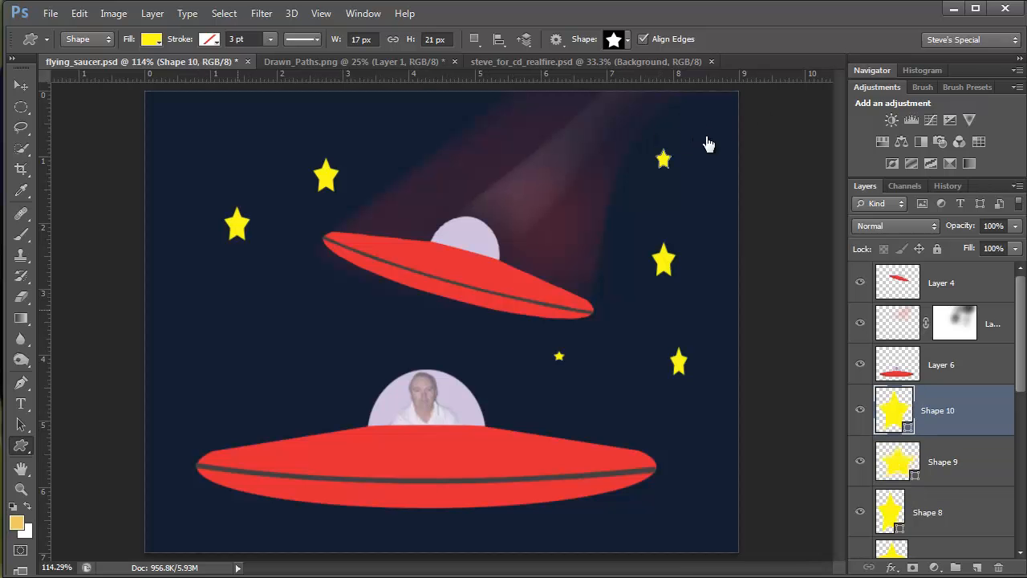
Step: Scatter more yellow stars of varied sizes around both saucers, including a large one above the lower saucer's left end
left_click_drag(177, 304, 230, 354)
left_click_drag(301, 400, 310, 412)
left_click_drag(528, 524, 543, 535)
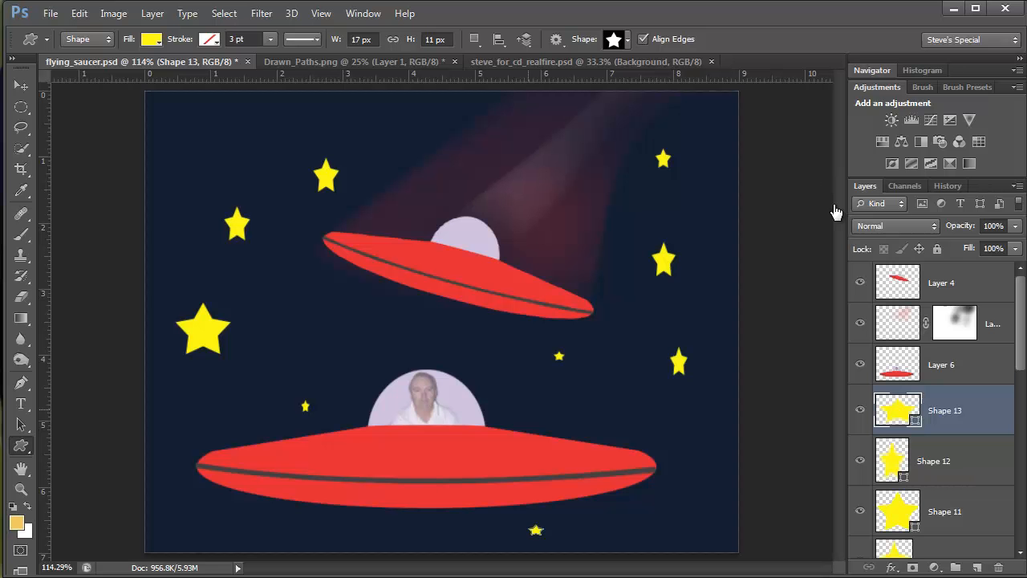
left_click_drag(528, 409, 543, 422)
left_click_drag(289, 279, 298, 291)
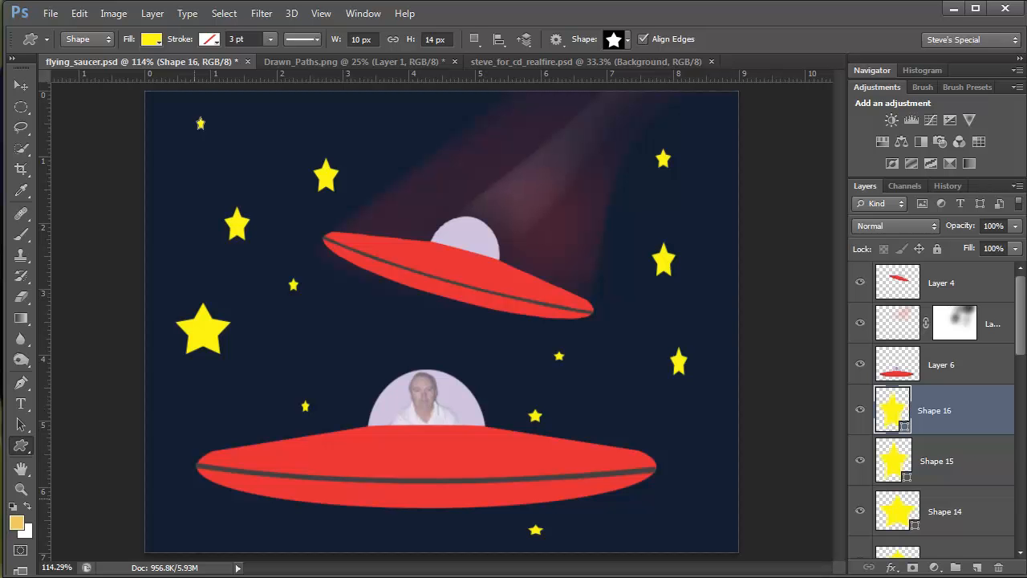
left_click_drag(175, 501, 183, 513)
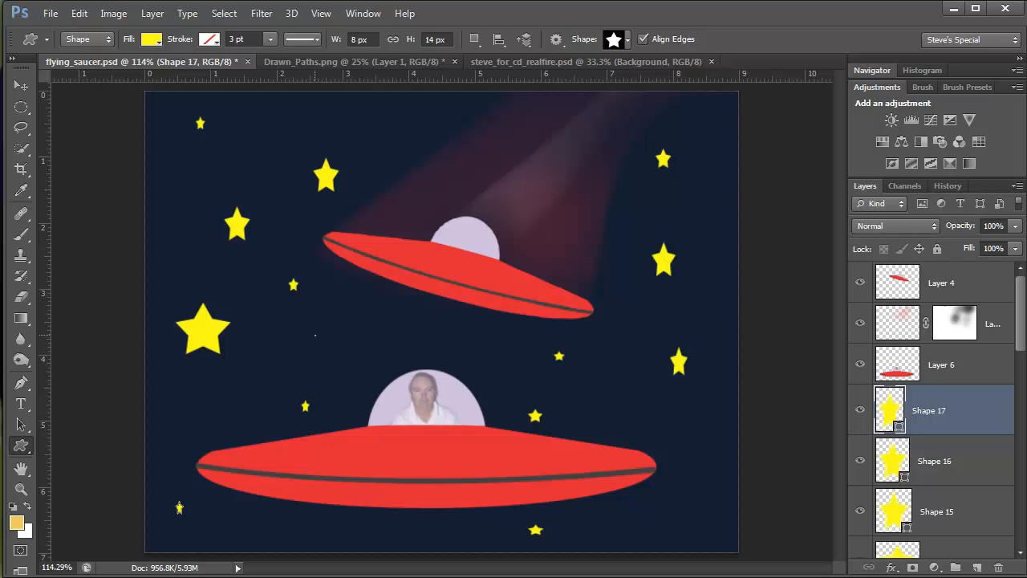
left_click_drag(315, 336, 333, 354)
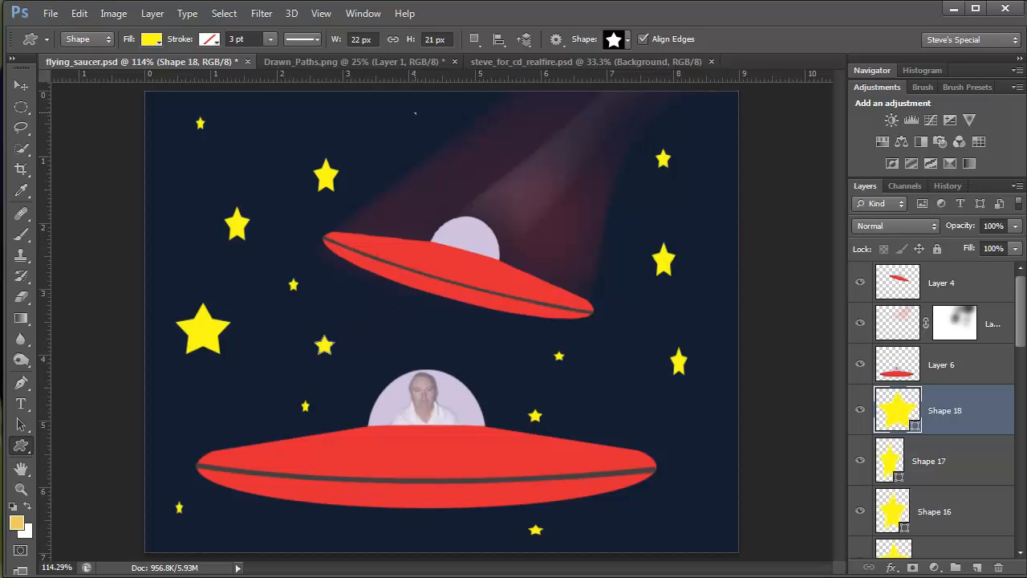
left_click_drag(415, 114, 427, 123)
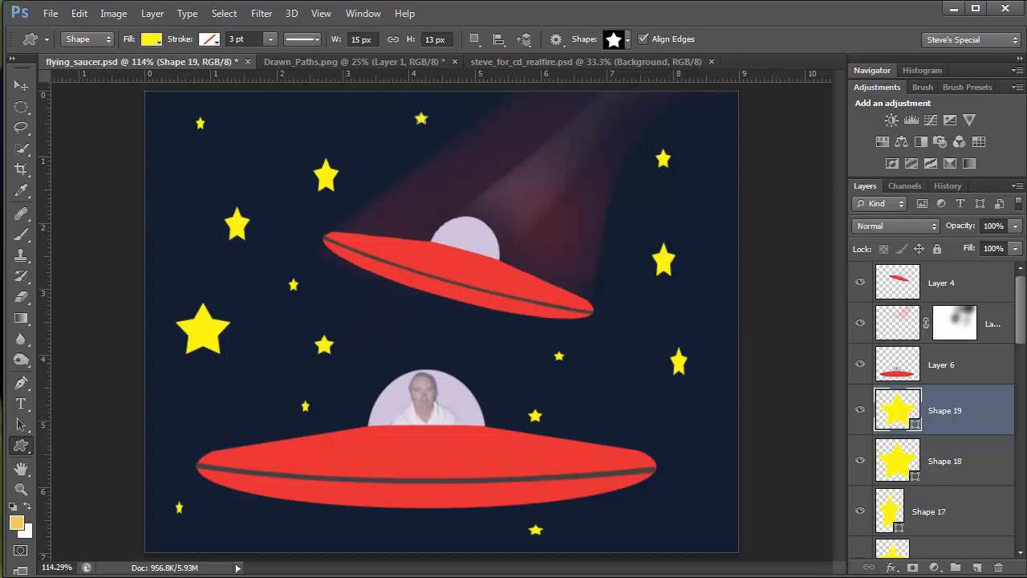
Step: Select the masked blur trail layer and add three small golden stars above it, about 18 by 11 px and twice 15 by 13 px
left_click(992, 324)
left_click_drag(556, 132, 572, 143)
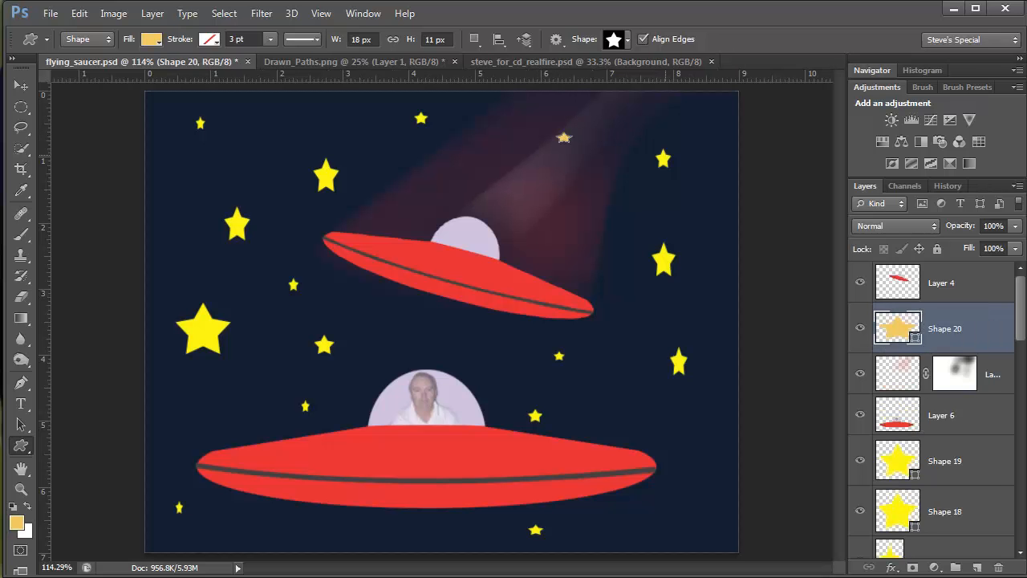
left_click_drag(657, 103, 667, 114)
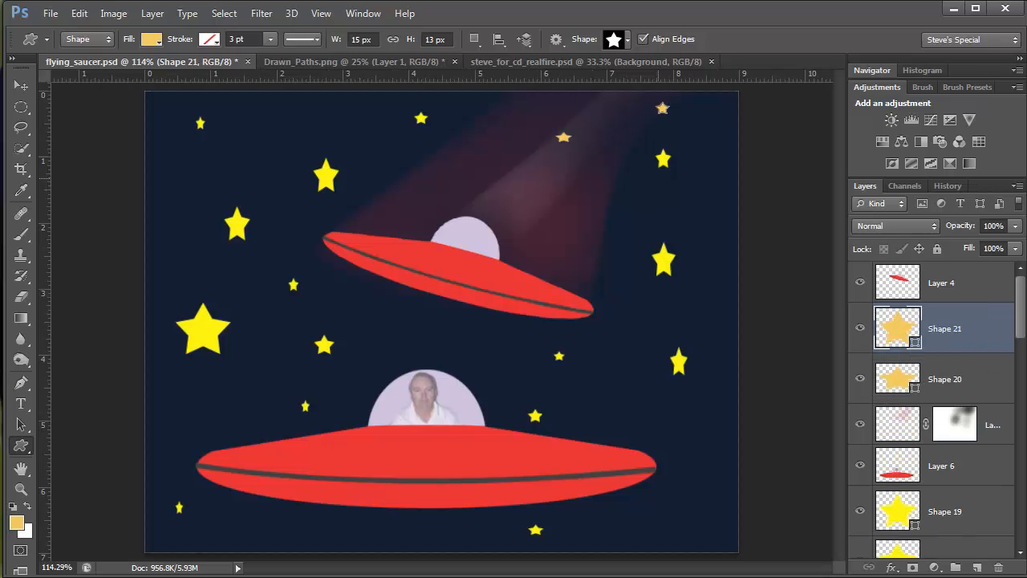
left_click(660, 179)
left_click(610, 343)
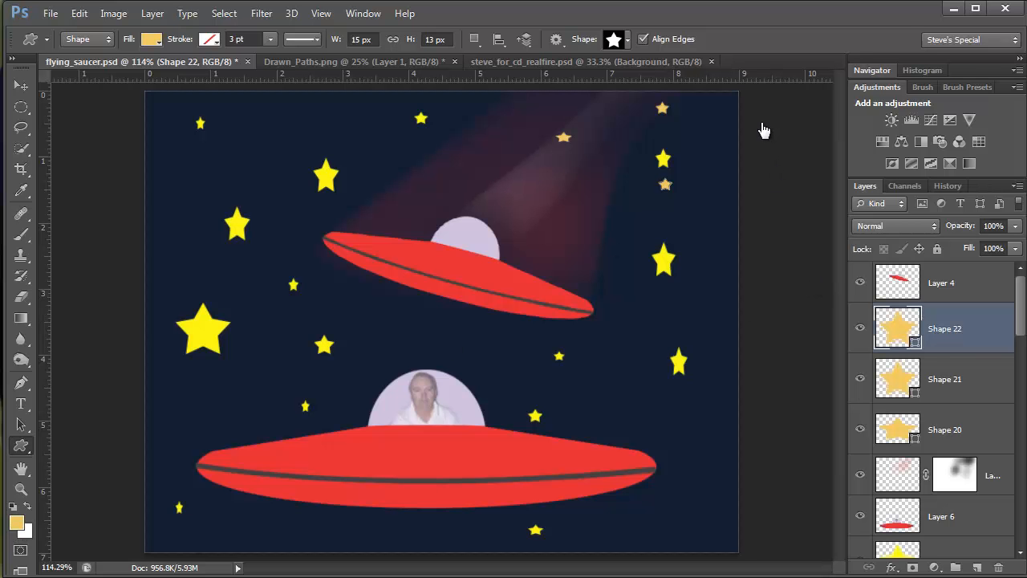
key("ctrl+Tab")
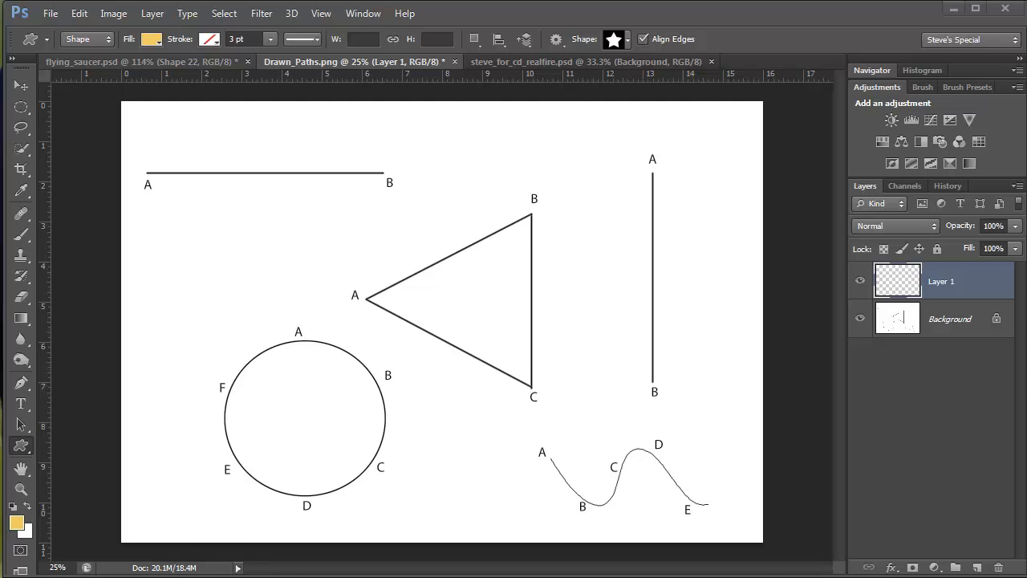
left_click(96, 62)
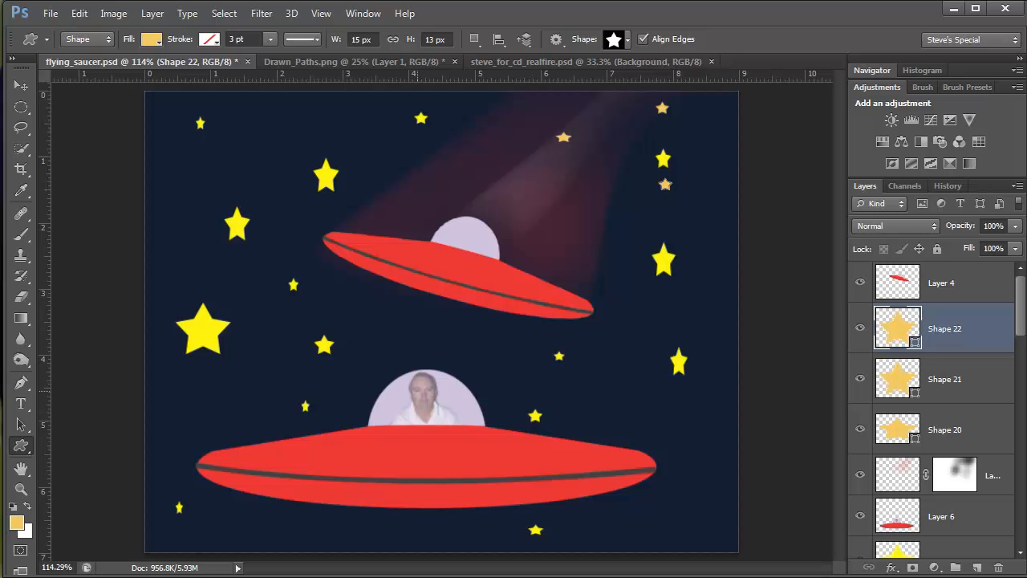